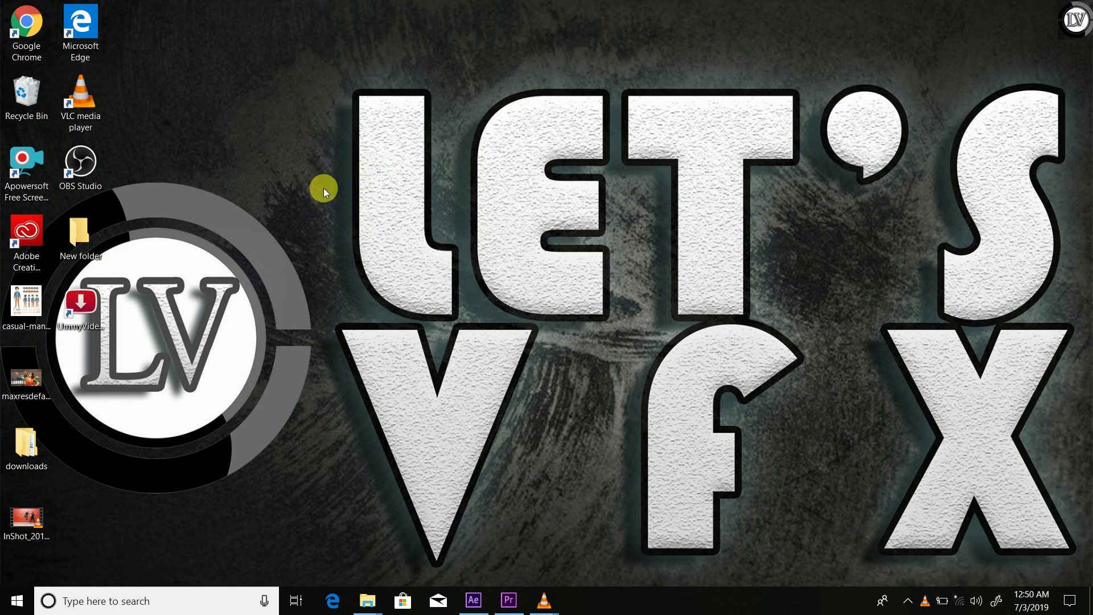
Refresh the Windows desktop seven times from its right-click menu
right_click(282, 153)
left_click(294, 193)
right_click(274, 144)
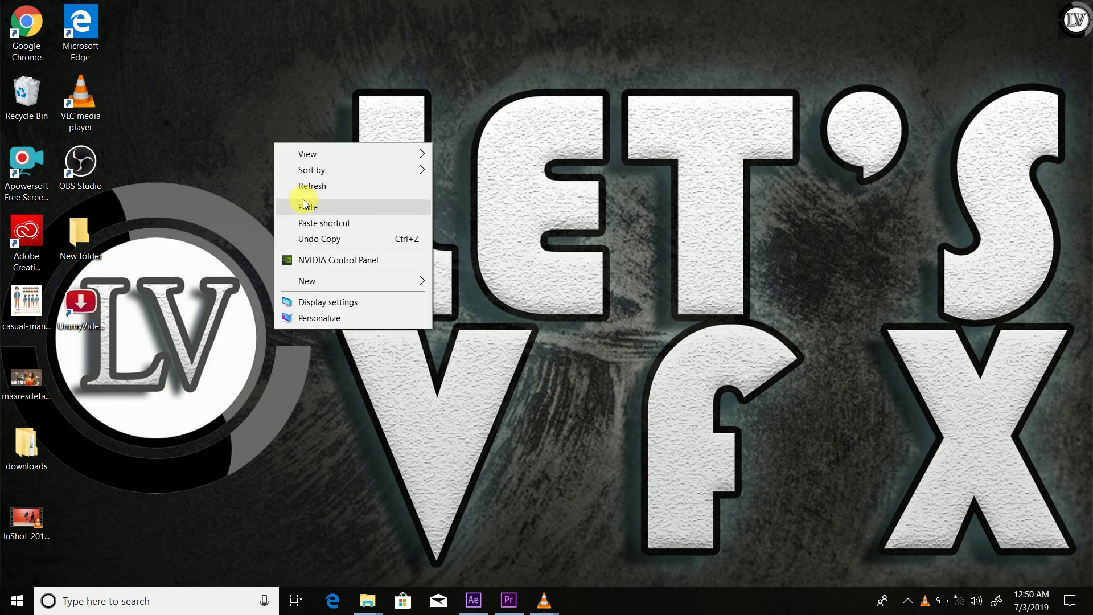
left_click(312, 185)
right_click(275, 132)
left_click(327, 176)
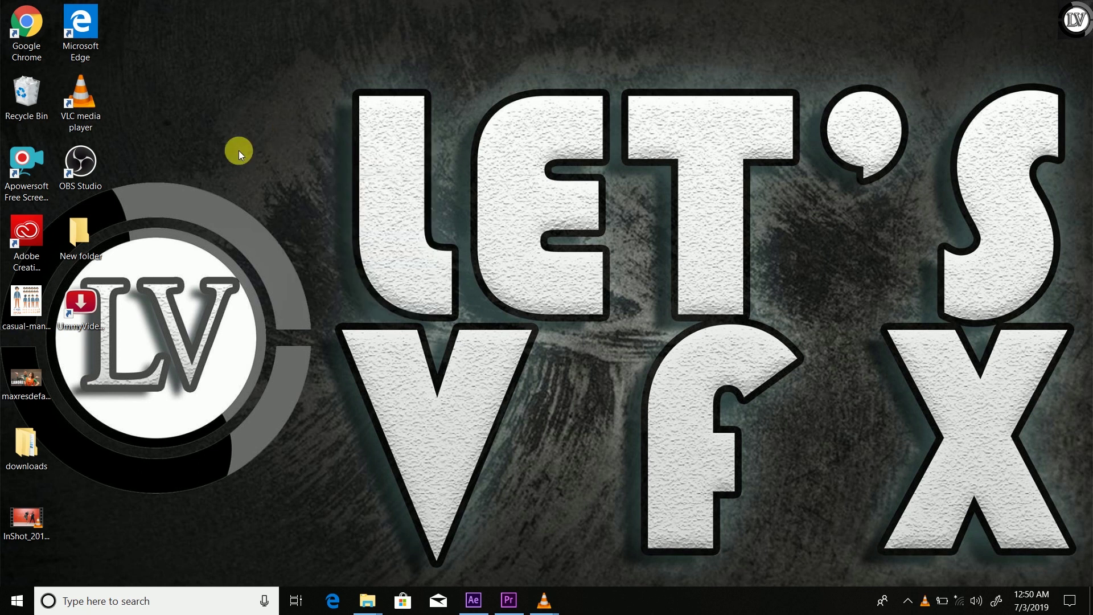
right_click(244, 149)
left_click(326, 188)
right_click(307, 147)
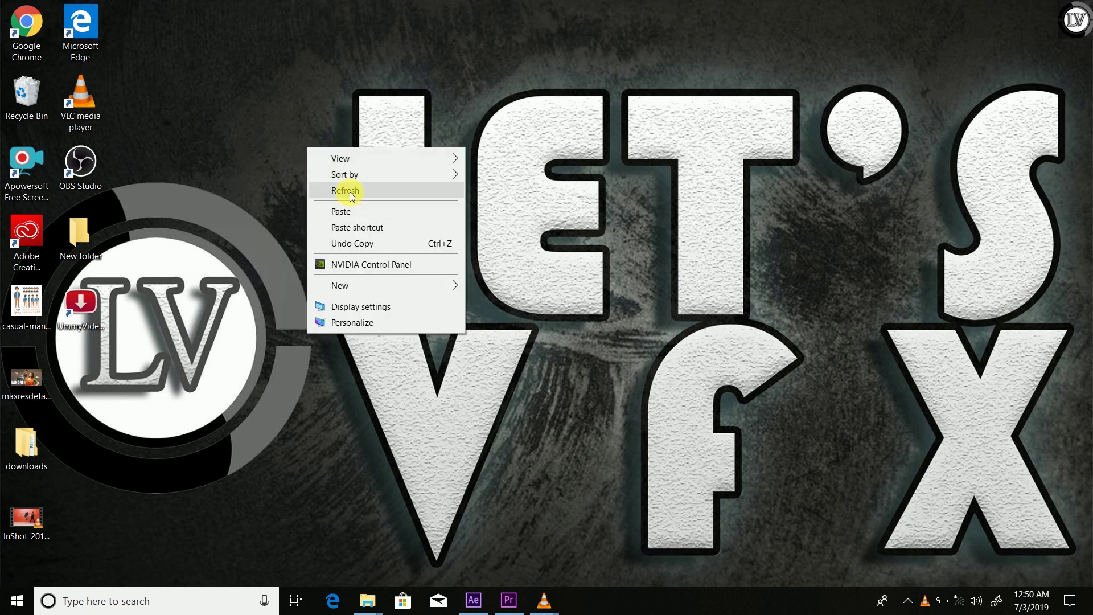
left_click(335, 190)
right_click(293, 153)
left_click(335, 198)
right_click(270, 175)
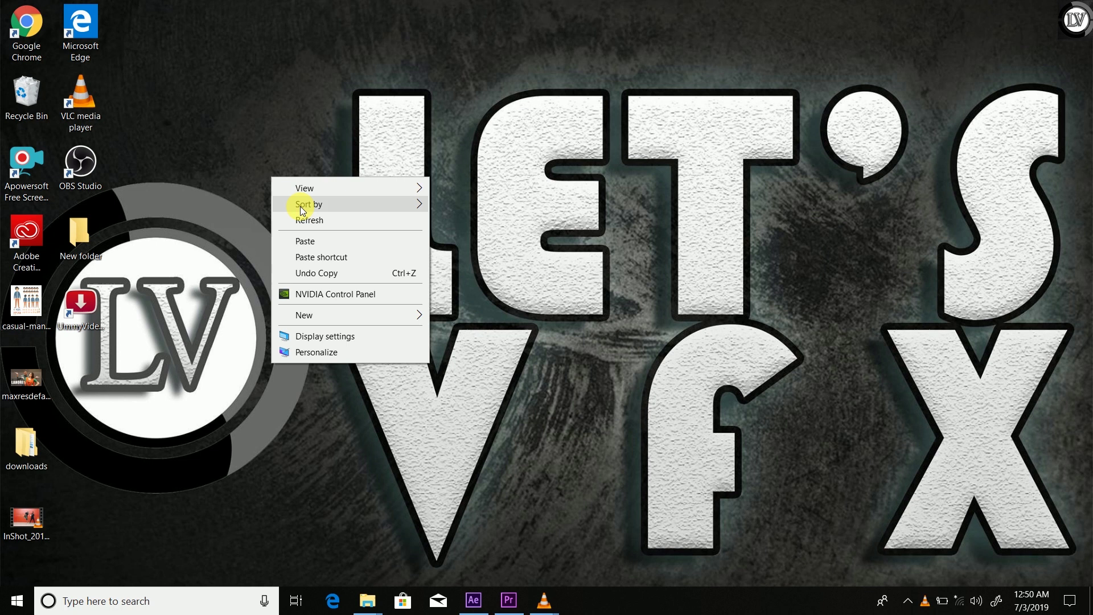
left_click(312, 219)
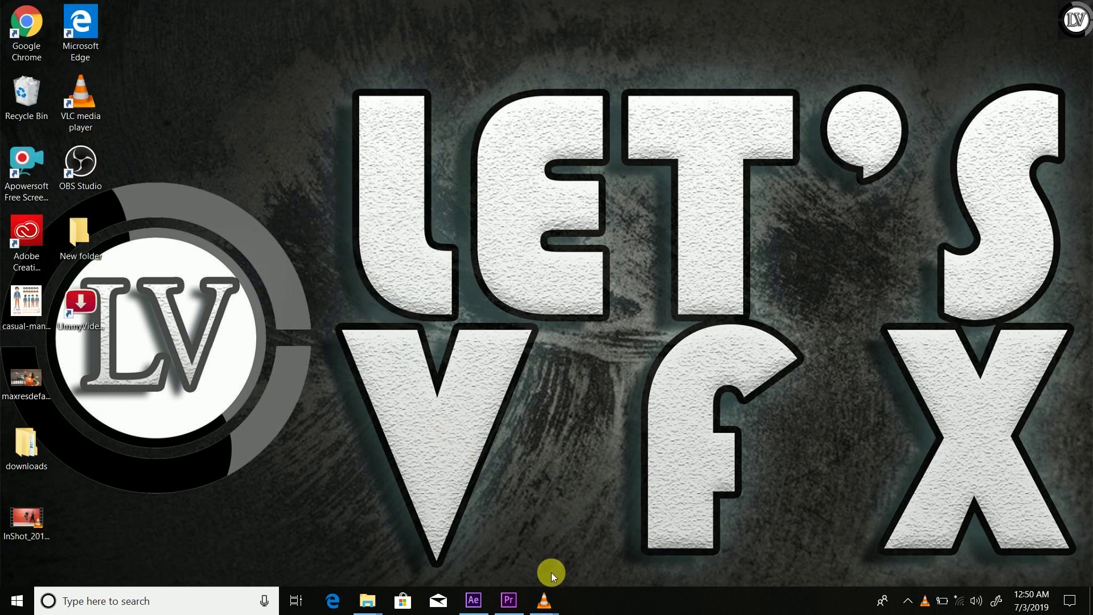
Play the Aadil Con Calma VFX Final video in VLC and replay 00:13 to 00:16
mouse_move(545, 602)
left_click(590, 556)
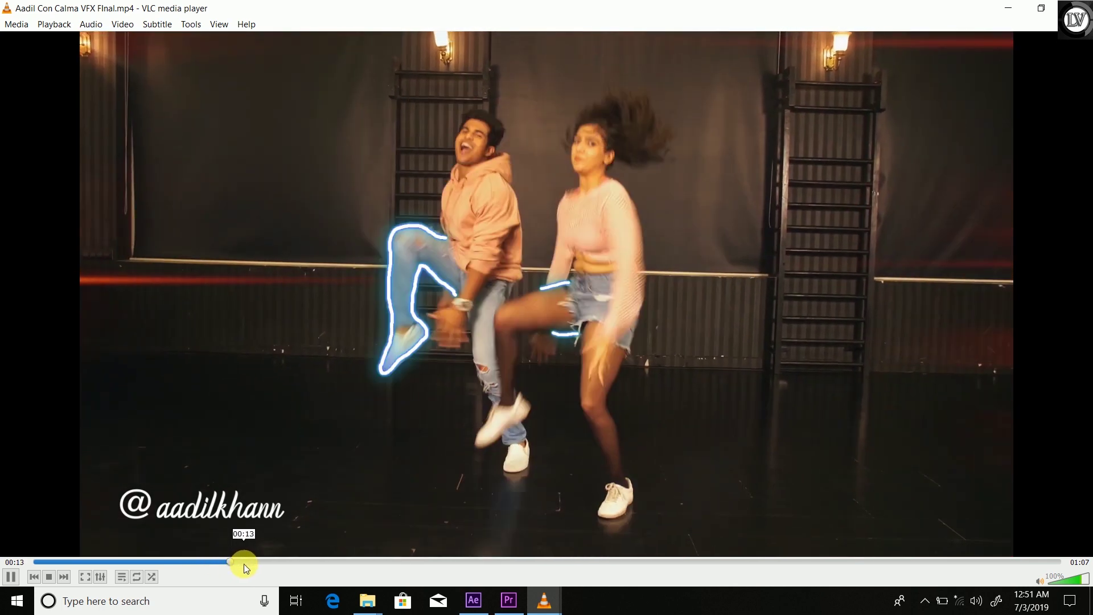
left_click(359, 487)
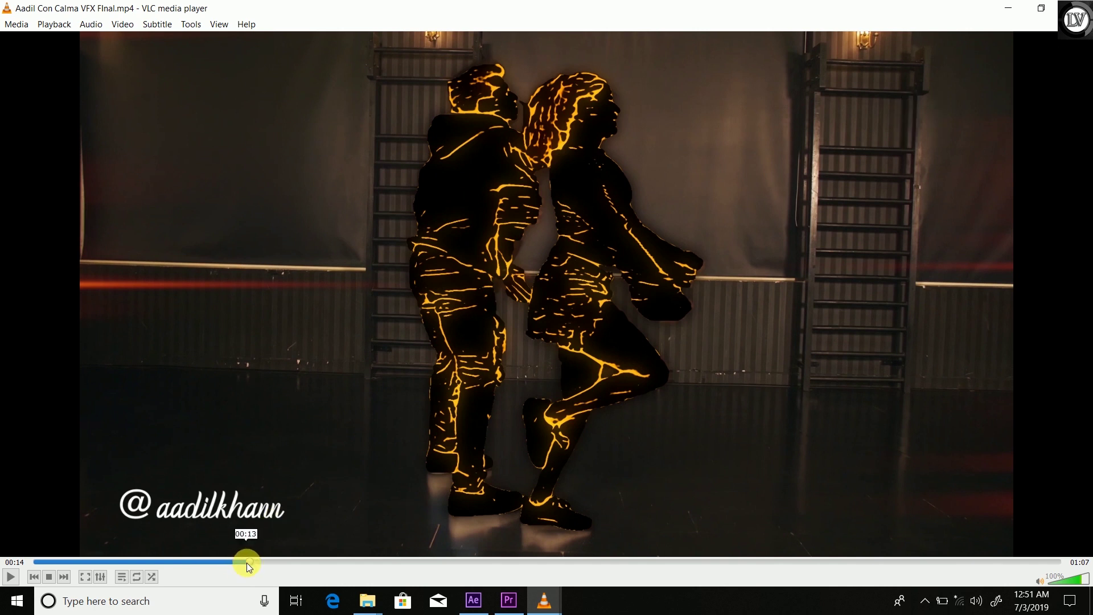
left_click(243, 562)
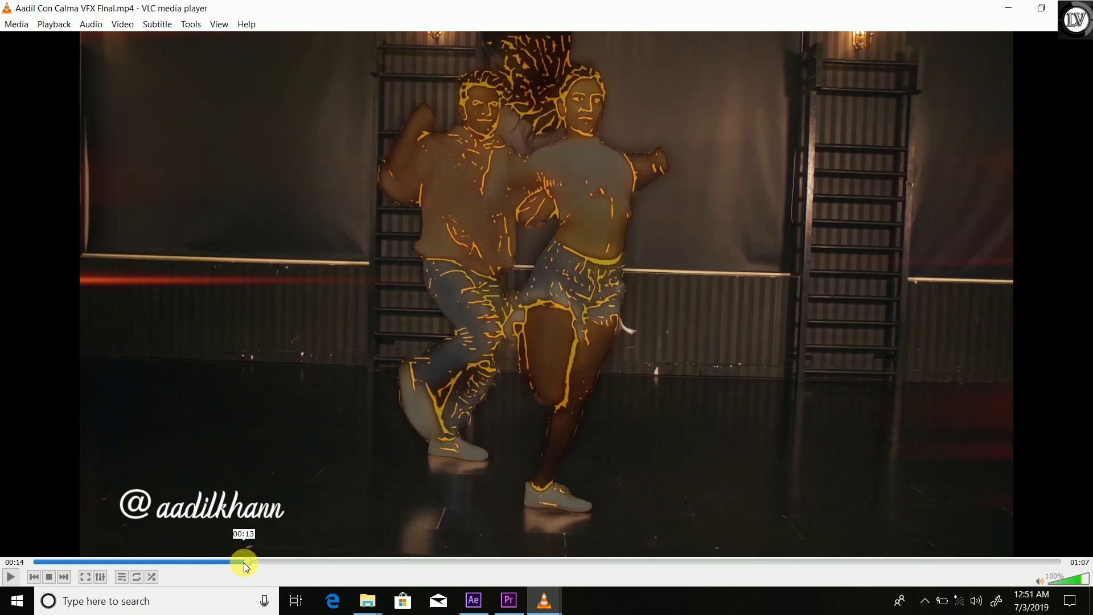
left_click(488, 409)
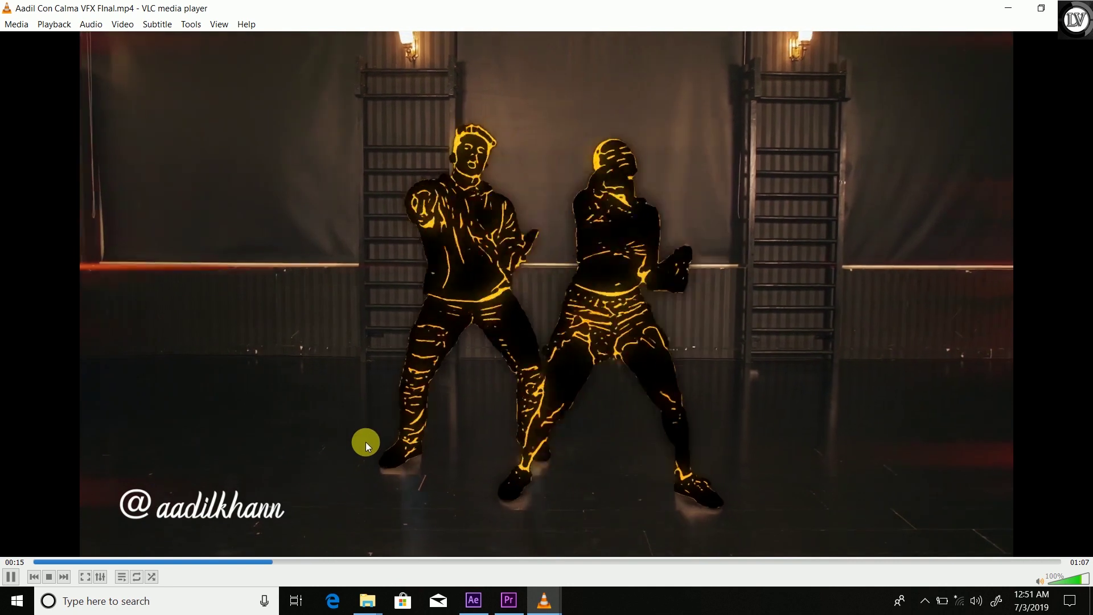
left_click(350, 480)
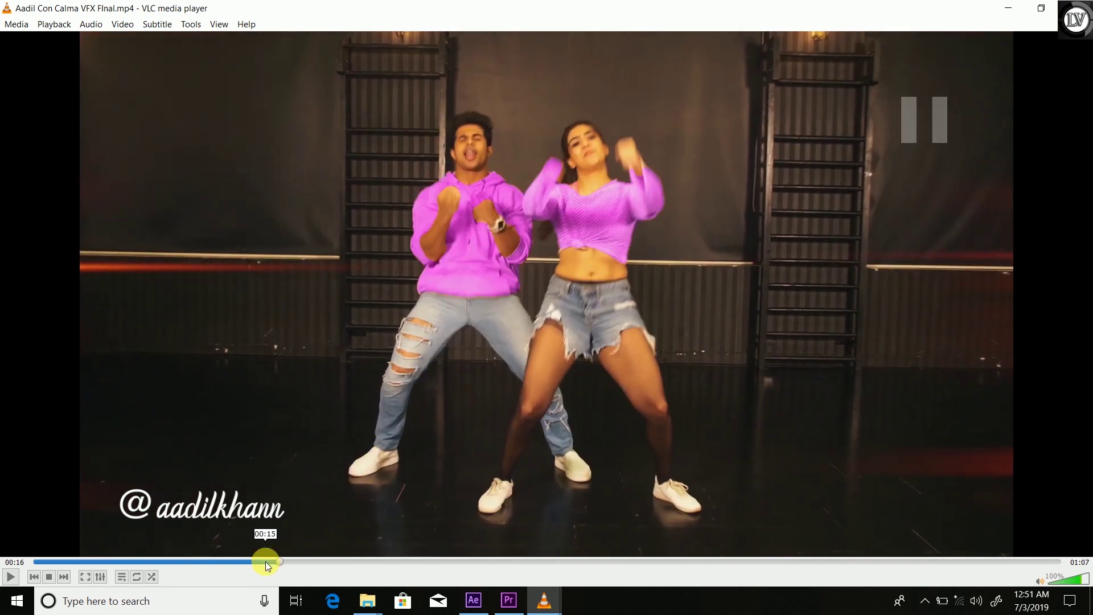
Jump between frames at 00:13–00:16 to compare the silhouette effect
left_click(265, 561)
left_click(257, 561)
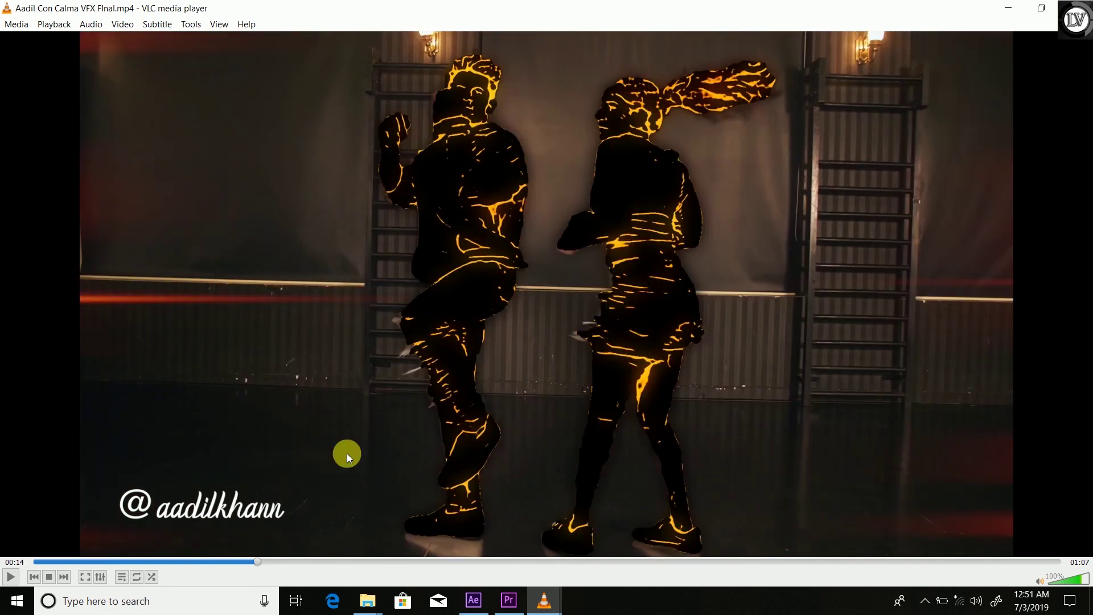
left_click(247, 562)
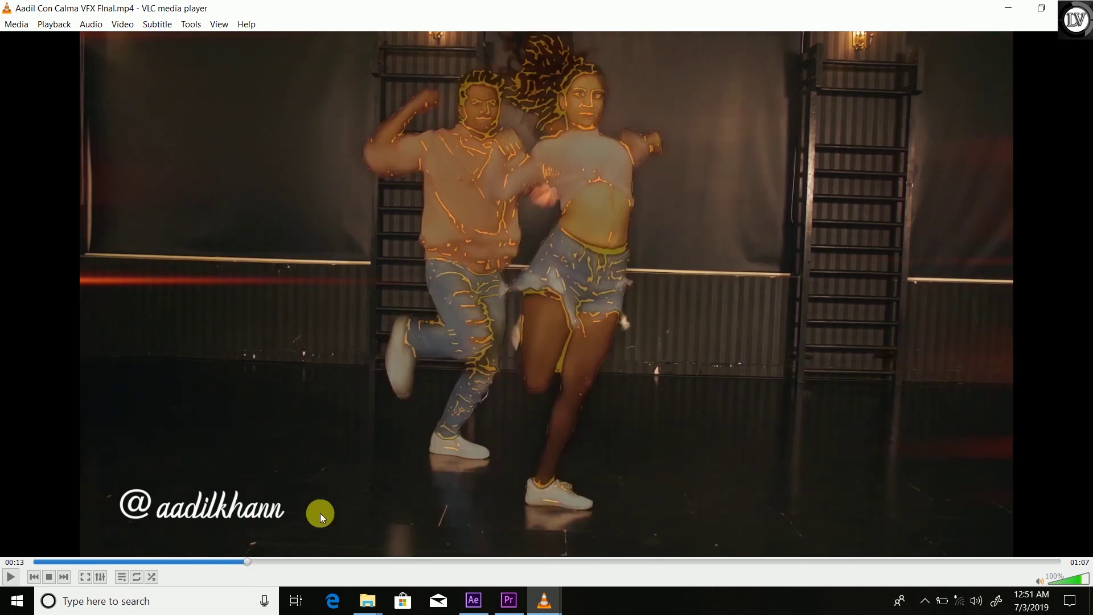
left_click(340, 490)
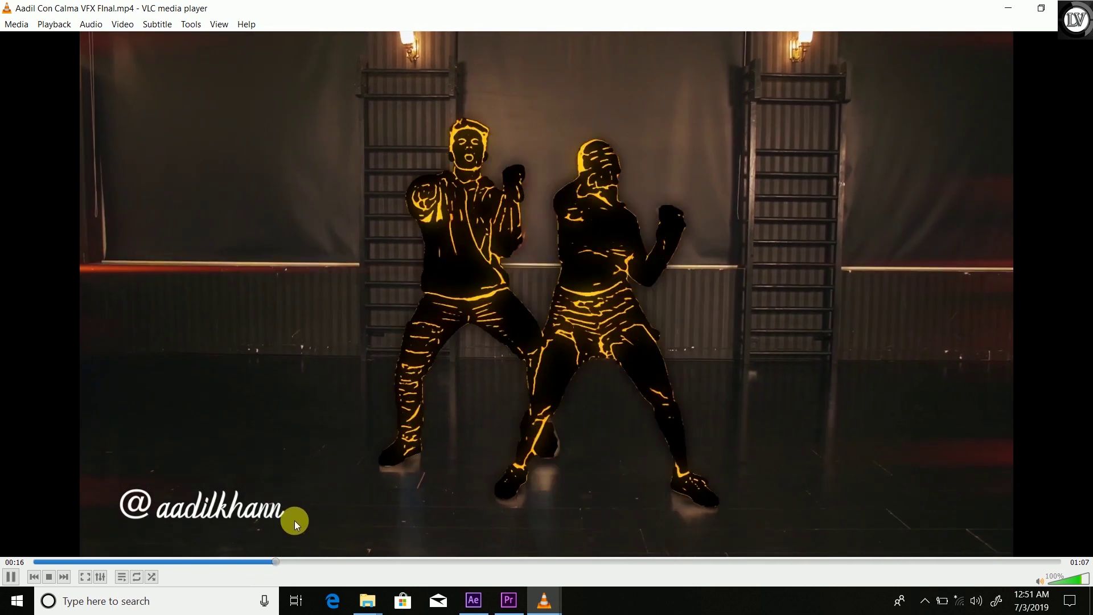
left_click(273, 534)
left_click(264, 562)
Review the glowing cracks around 00:15, then minimize VLC to the desktop
key("space")
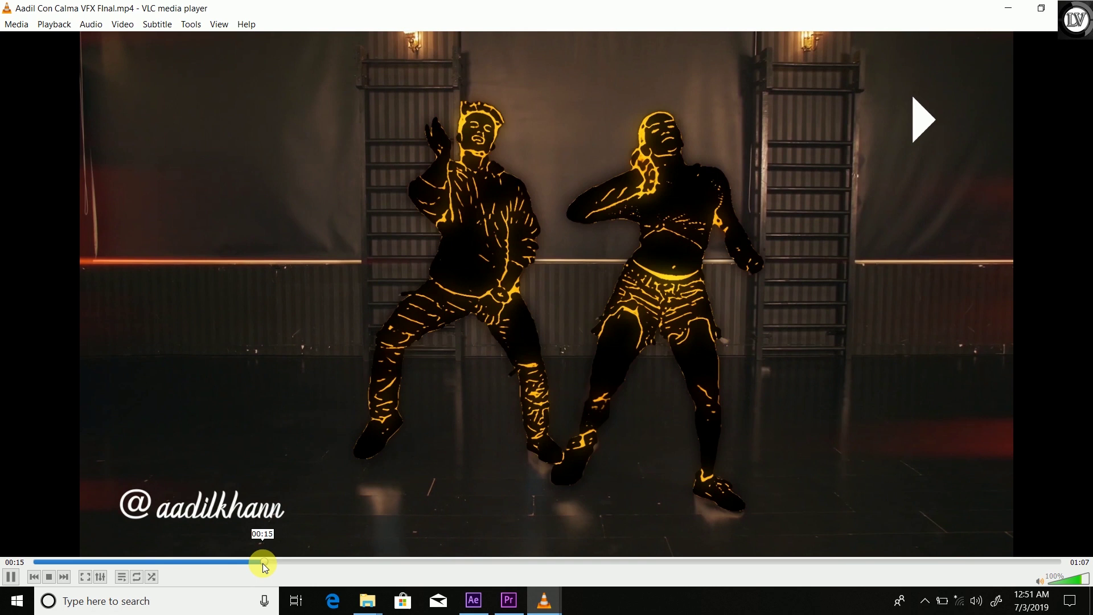
key("space")
left_click(262, 562)
key("space")
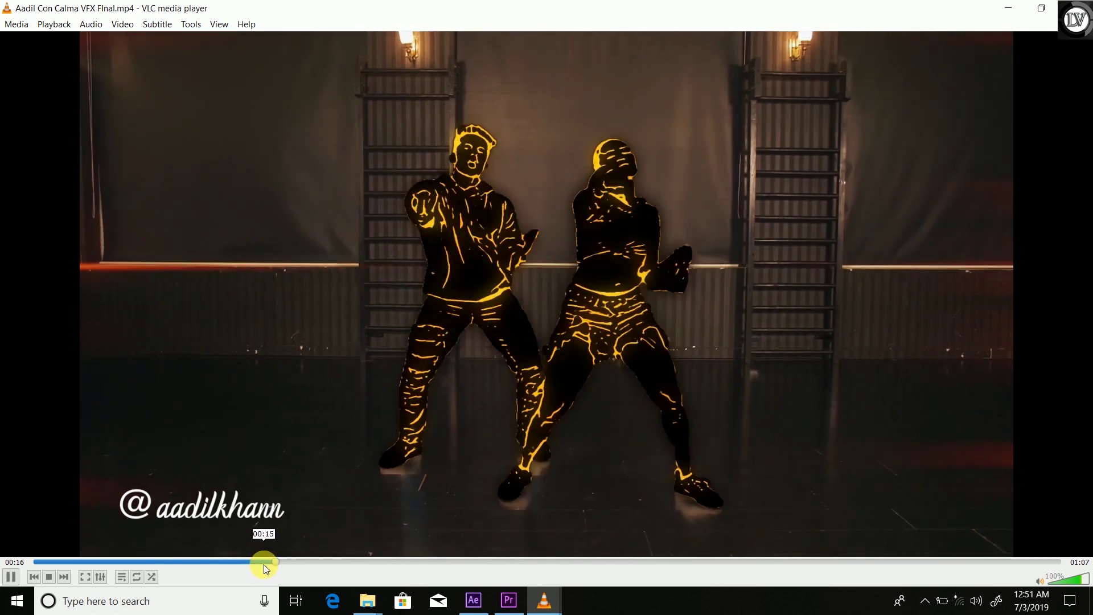
key("space")
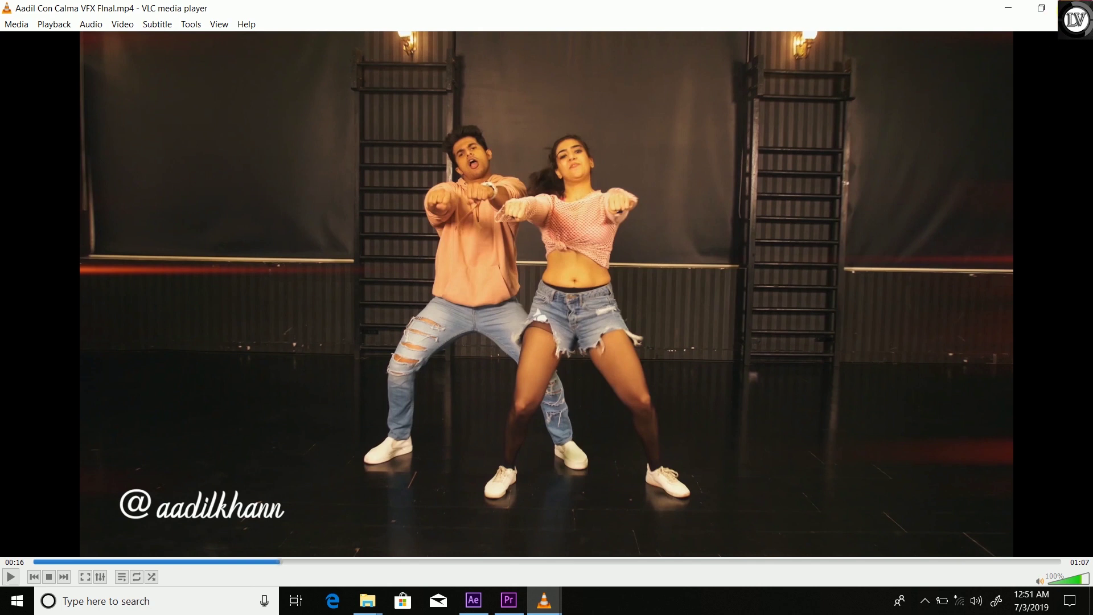
key("super+d")
right_click(455, 220)
Refresh the desktop again and bring Premiere Pro back to the front
left_click(434, 223)
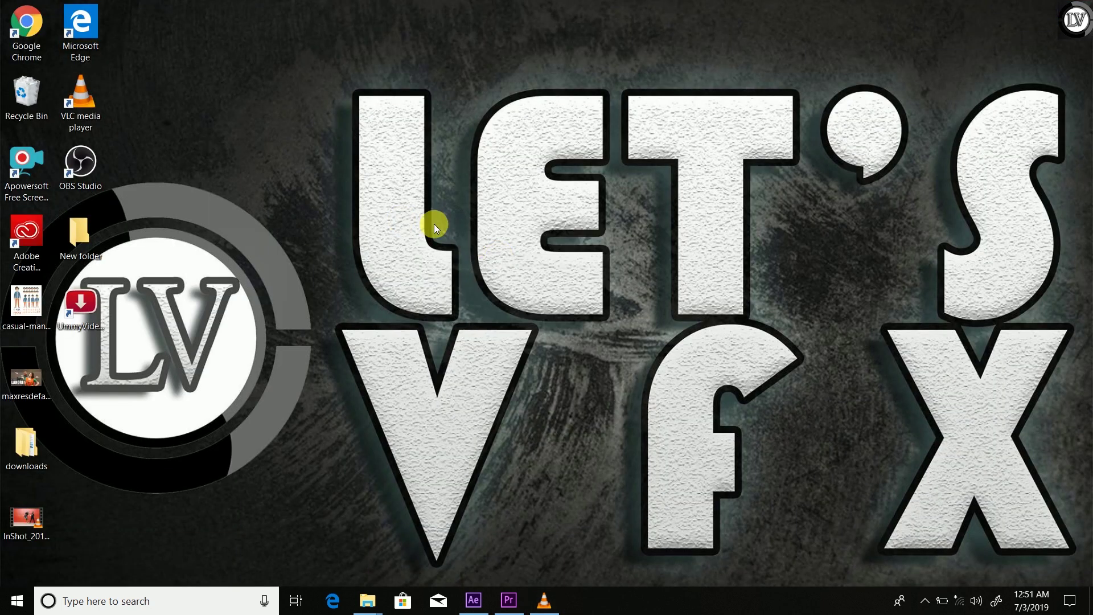
right_click(433, 224)
left_click(486, 265)
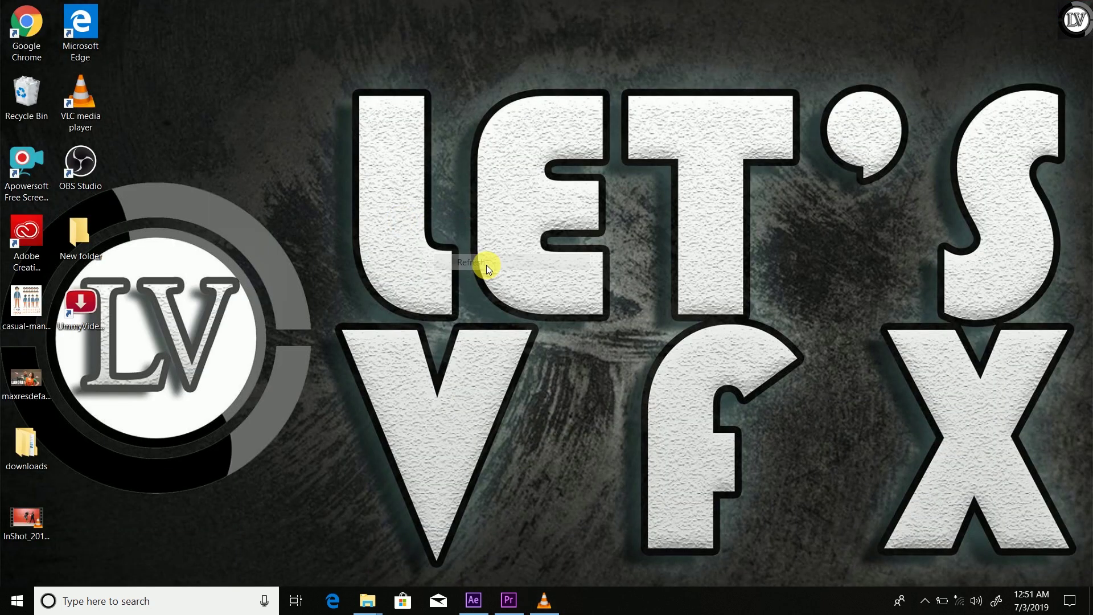
left_click(508, 599)
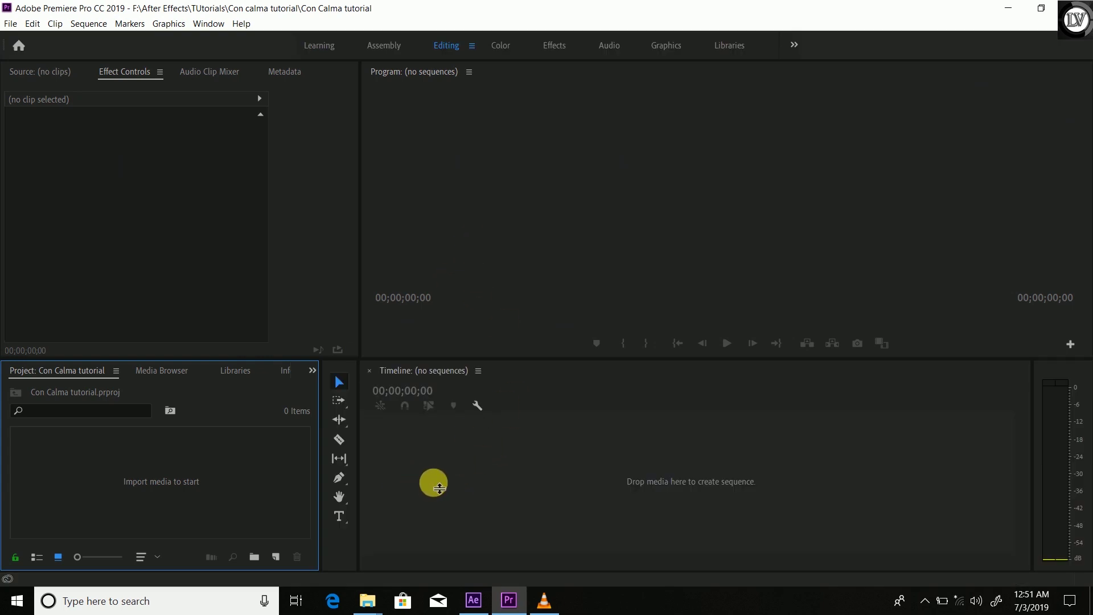
Create a new sequence, Sequence 01, in the Premiere Pro project
left_click(421, 490)
left_click(274, 556)
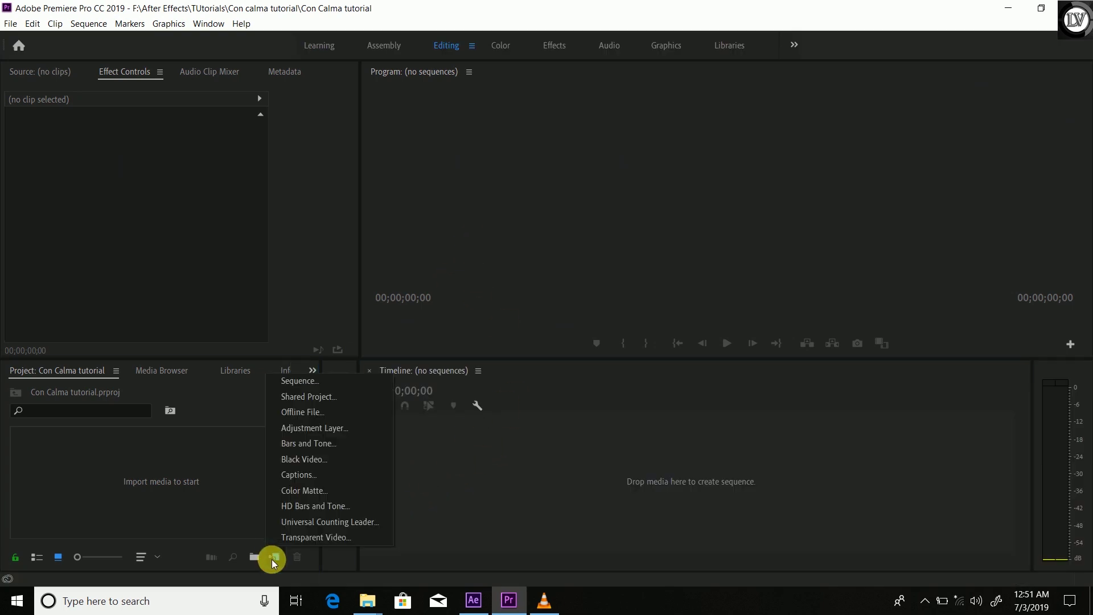
left_click(303, 384)
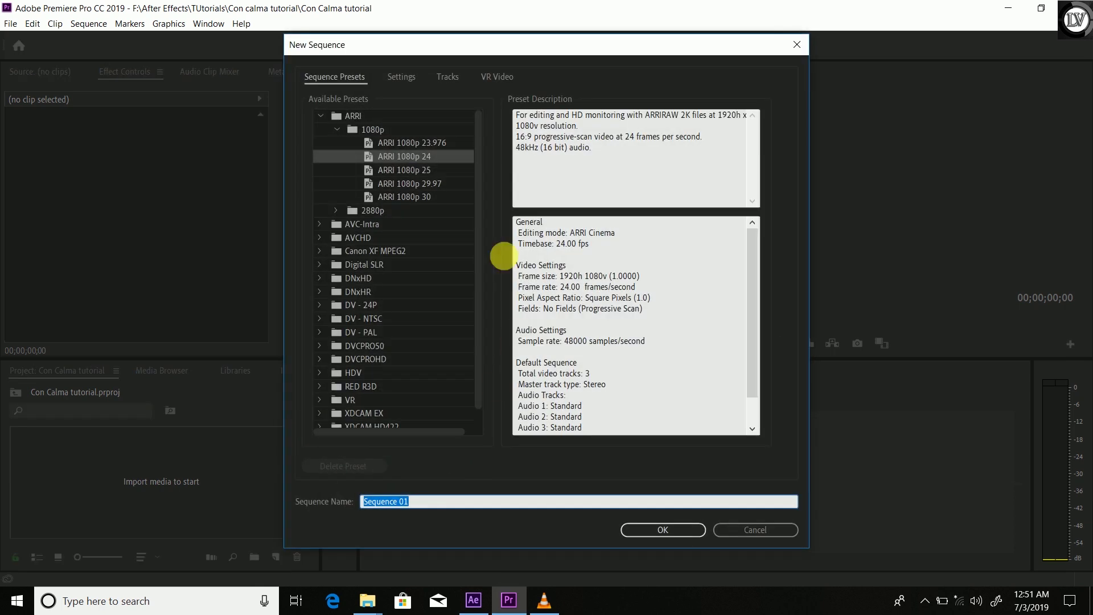
left_click(651, 532)
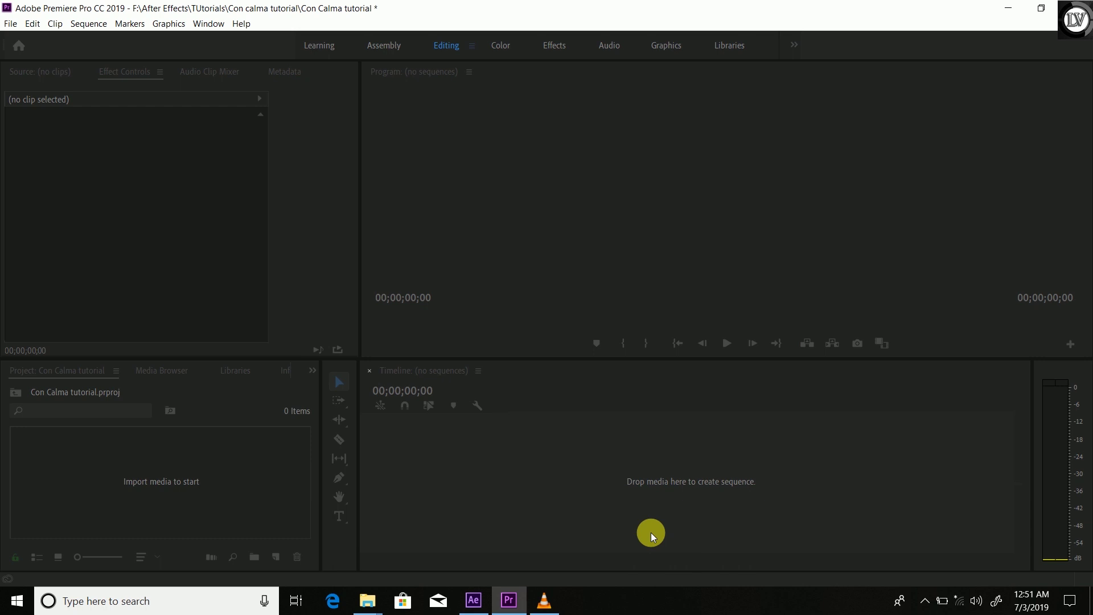
Drag the D1 dance clip into Sequence 01, keeping the existing sequence settings
mouse_move(368, 600)
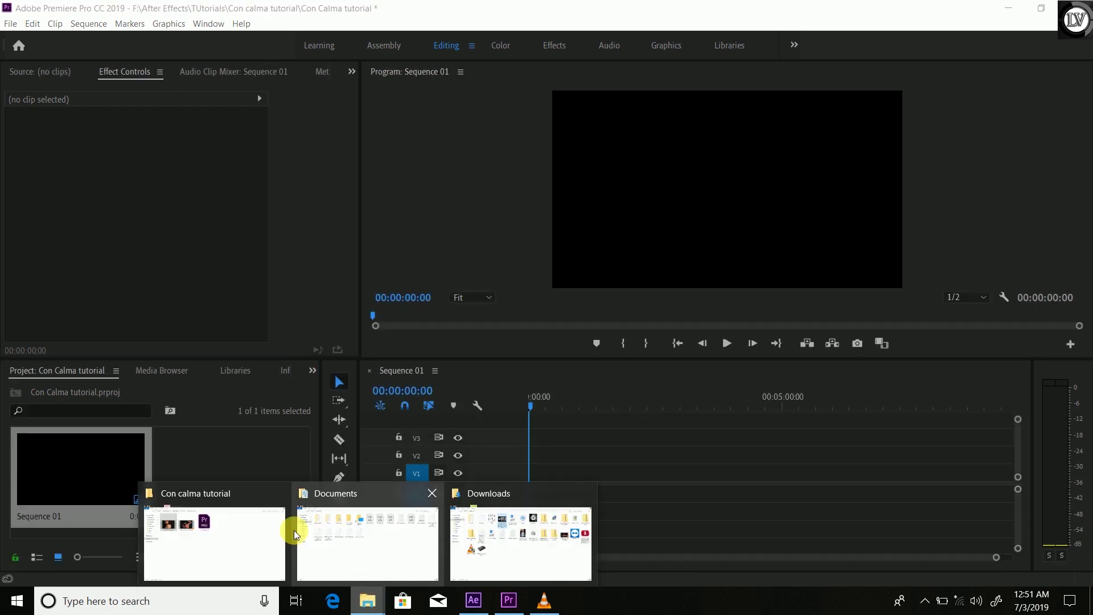
left_click(214, 526)
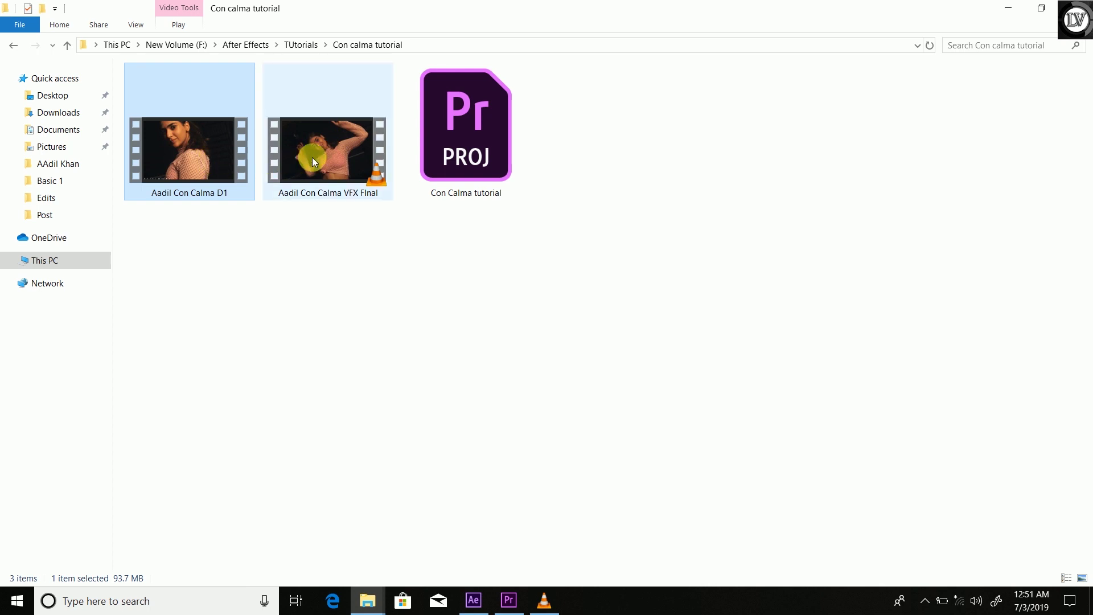
left_click_drag(233, 155, 555, 473)
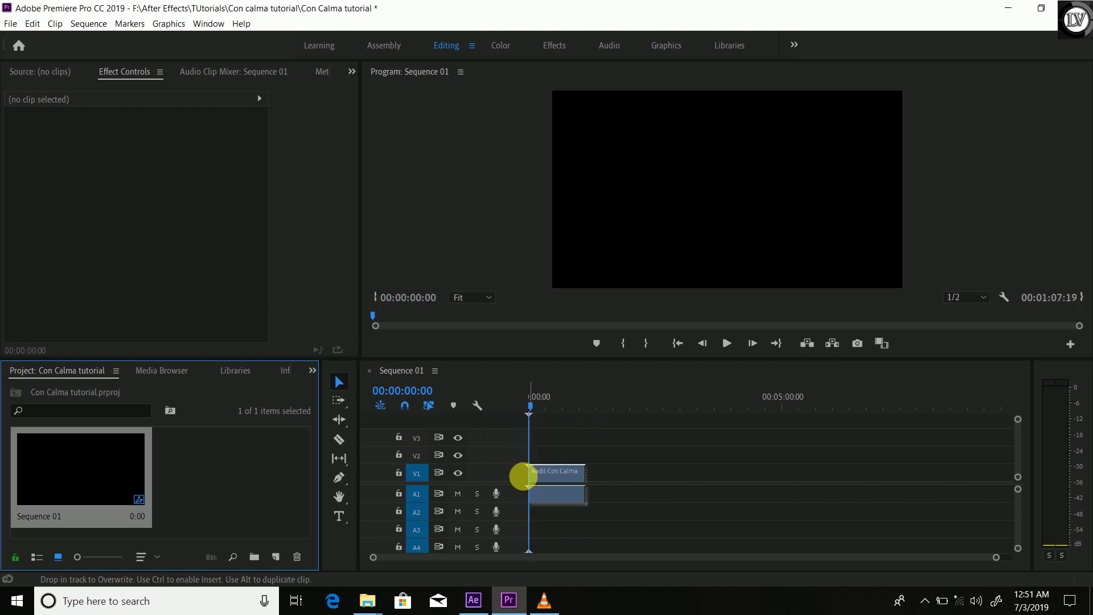
left_click(645, 327)
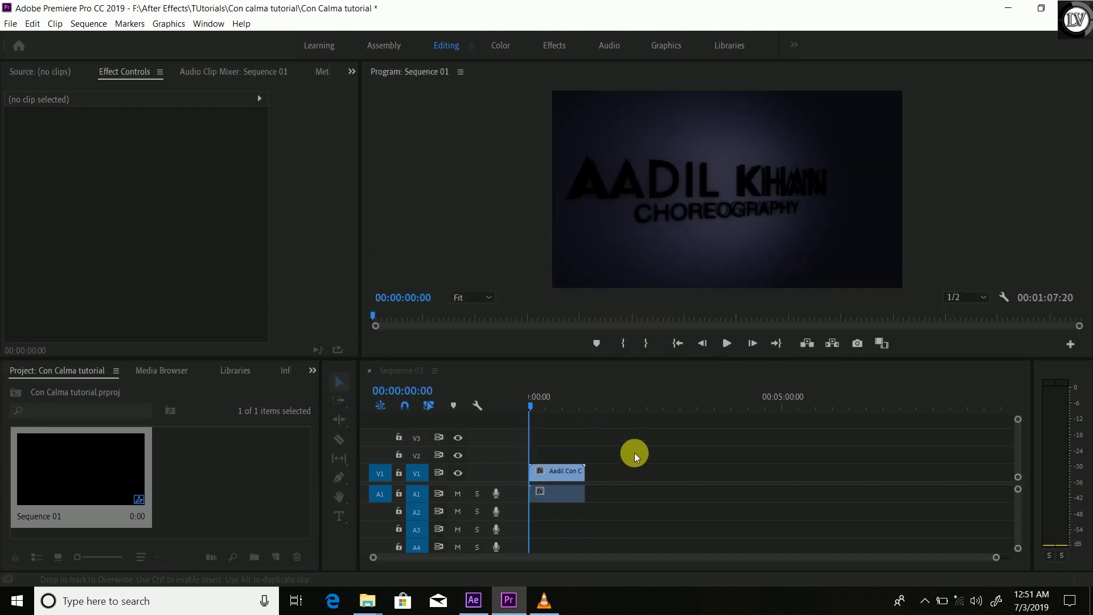
left_click_drag(962, 557, 792, 549)
Park the playhead at 00:00:11:01 and replace the dance clip with an After Effects composition
left_click(558, 406)
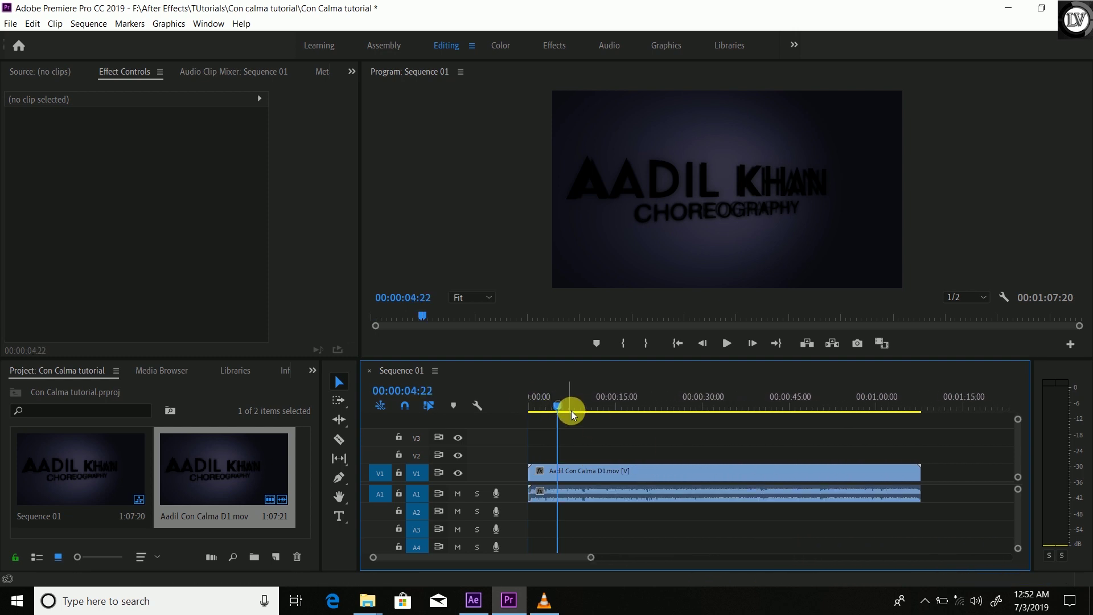
left_click_drag(570, 409, 614, 406)
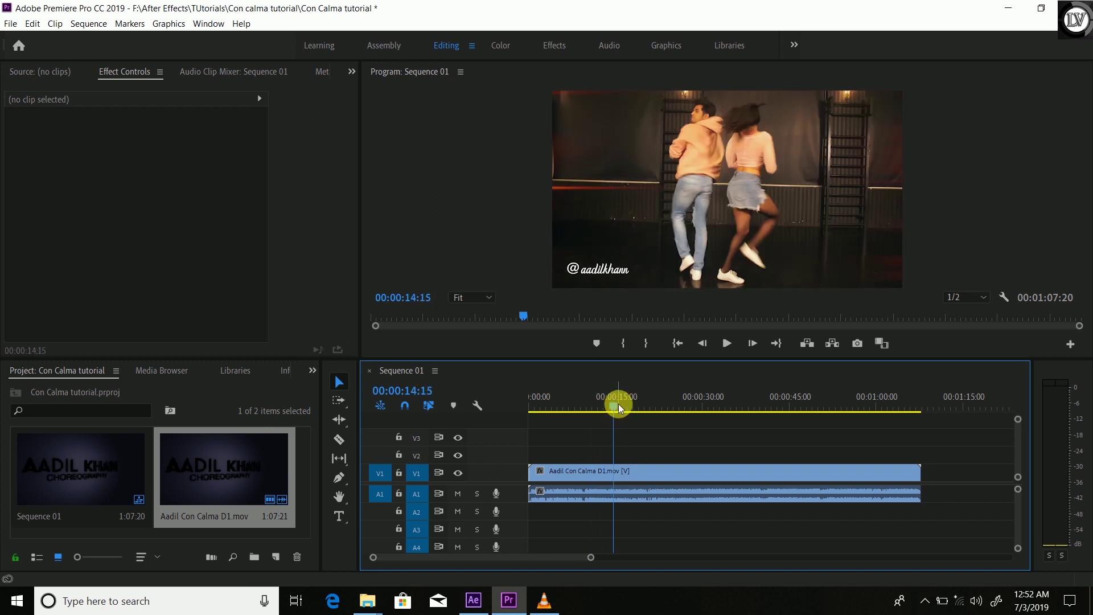
left_click(631, 468)
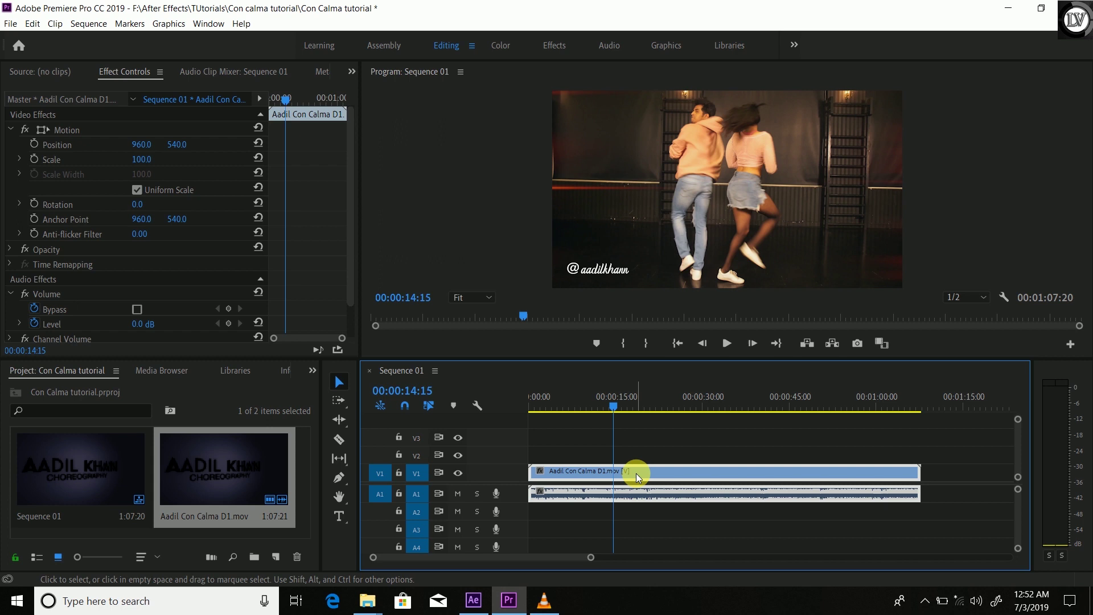
right_click(635, 469)
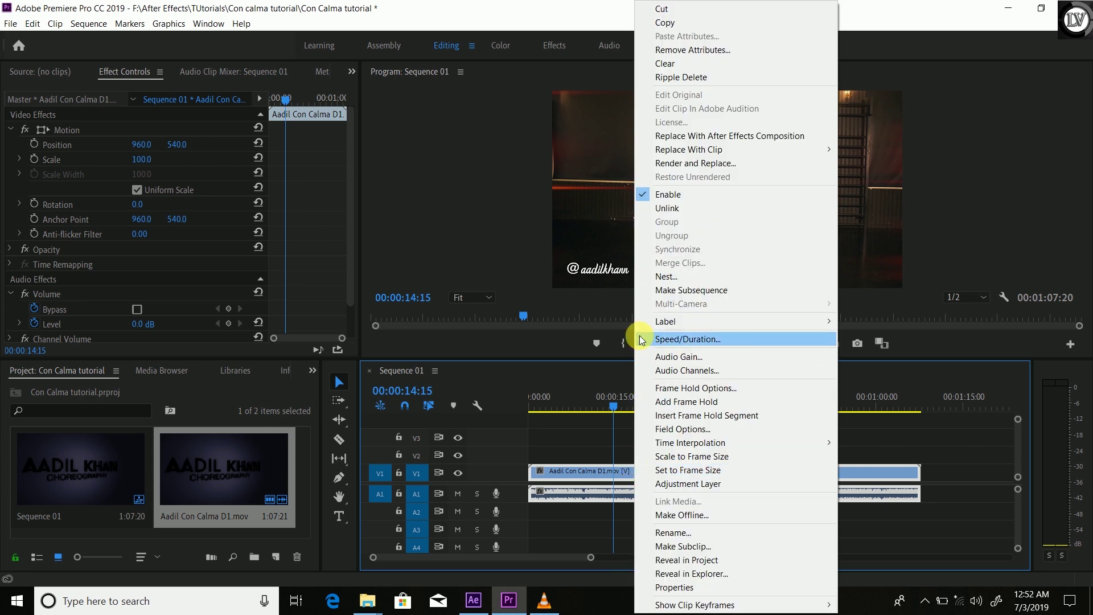
left_click(732, 137)
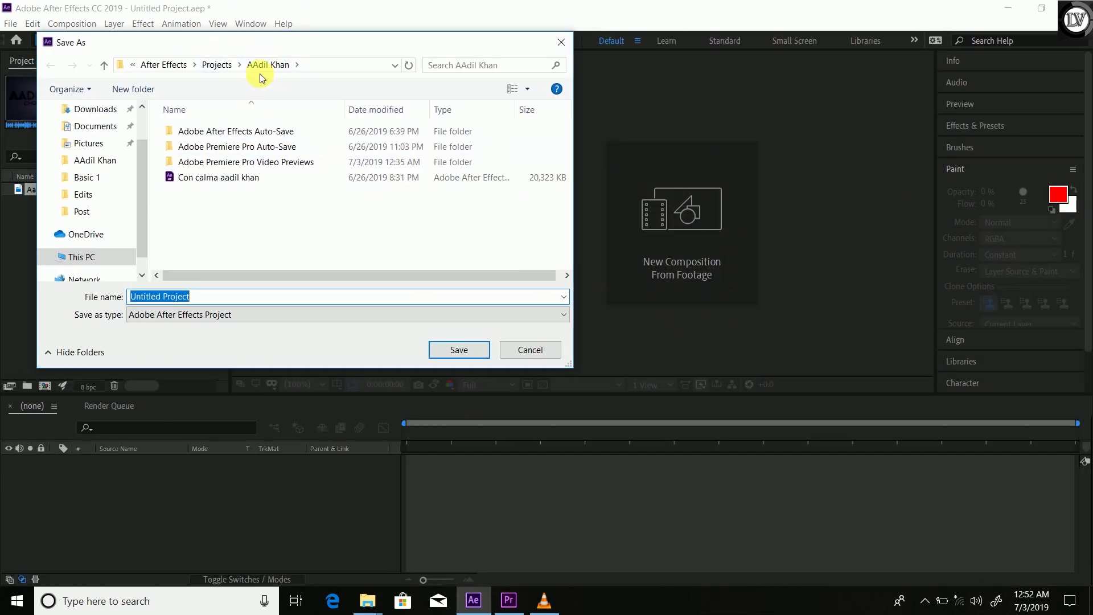
Save the new project as 'Con Calma tutorial' in TUtorials > Con calma tutorial
left_click(168, 65)
double_click(200, 176)
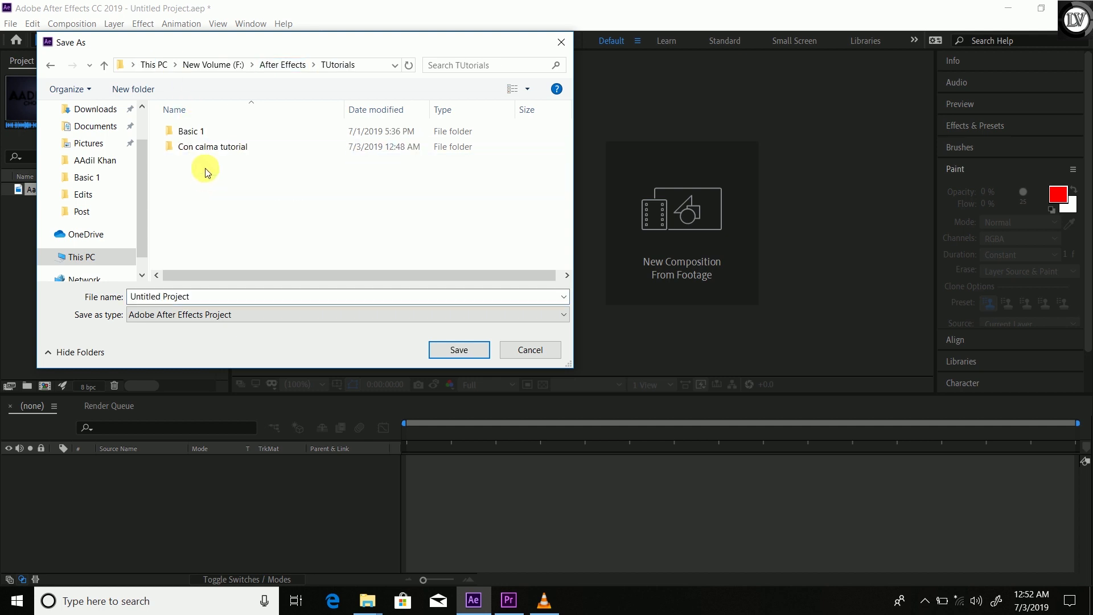
double_click(207, 146)
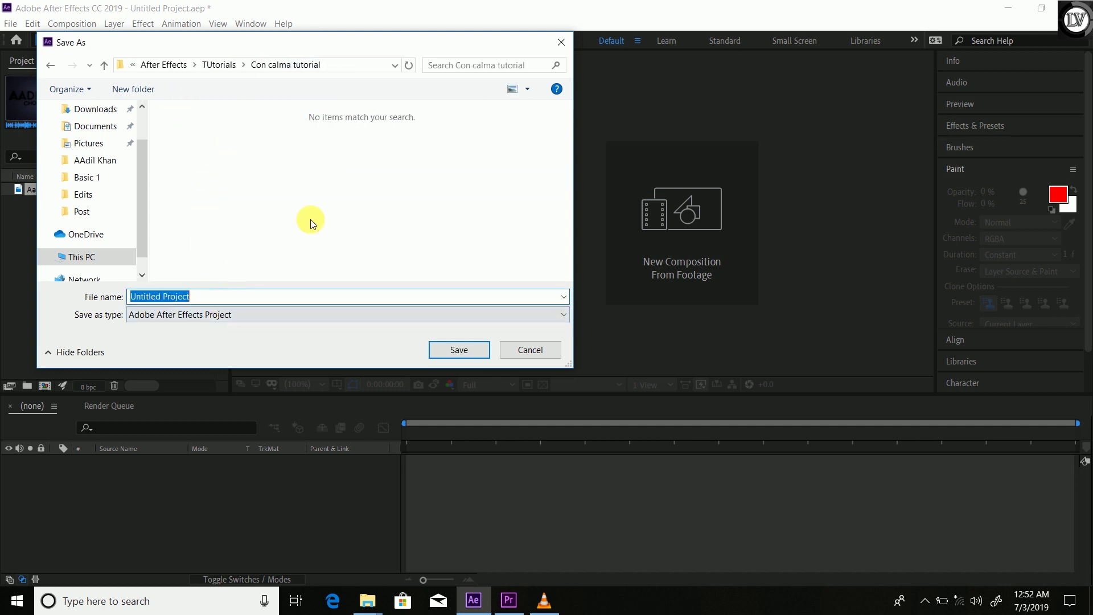
type("Con ca")
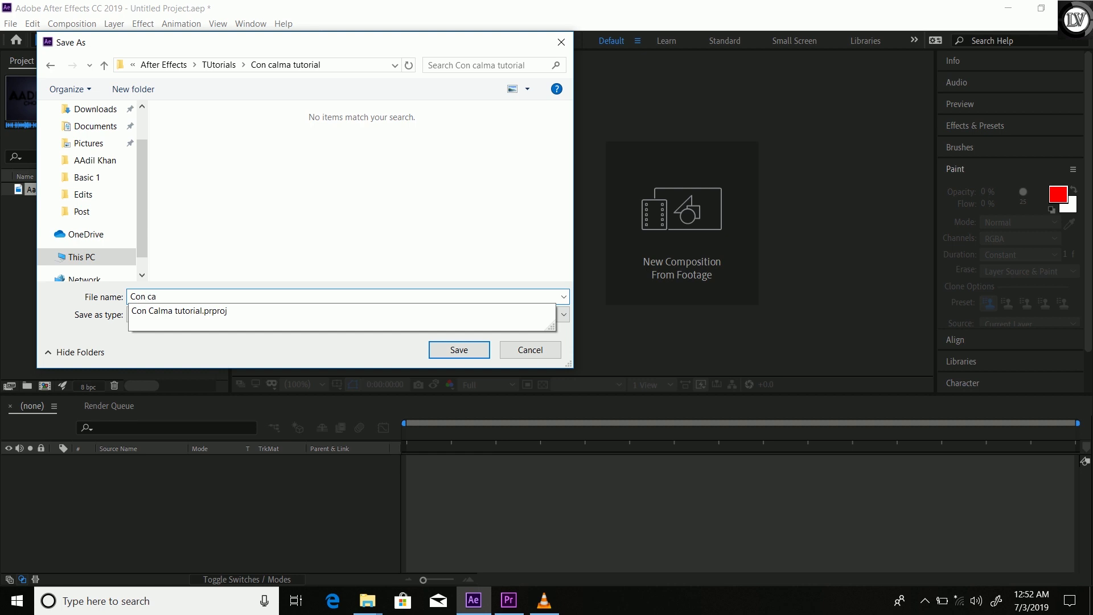
key("Down")
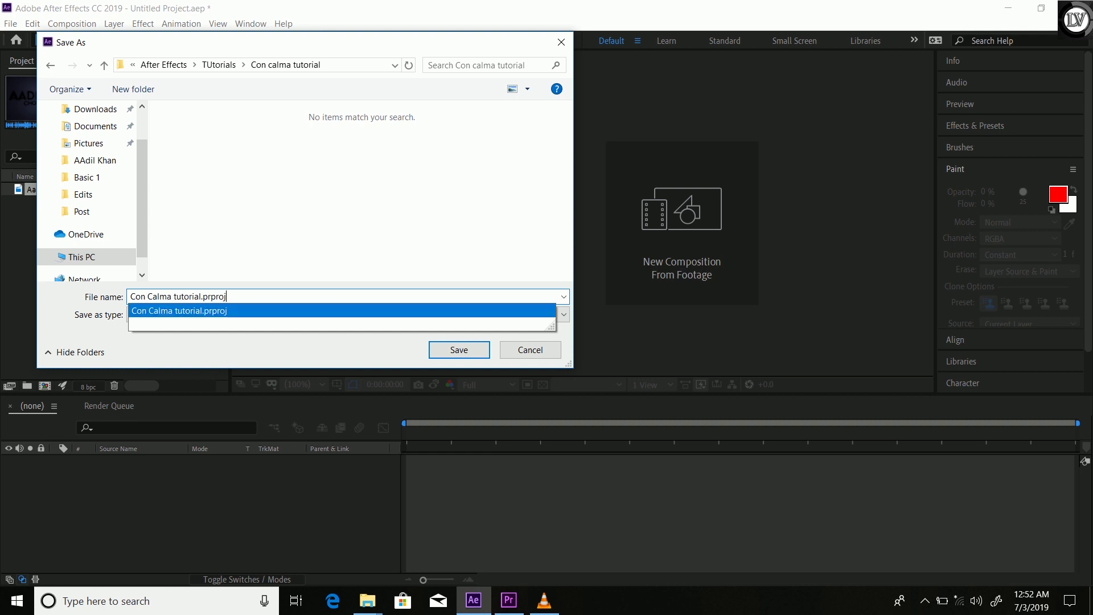
key("BackSpace")
key("BackSpace")
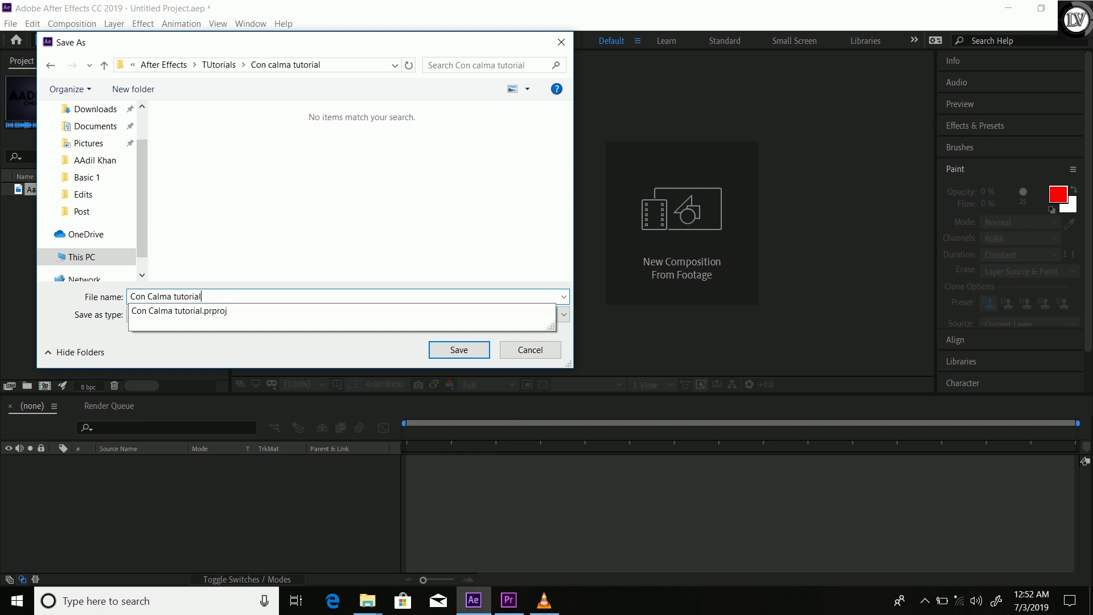
key("Return")
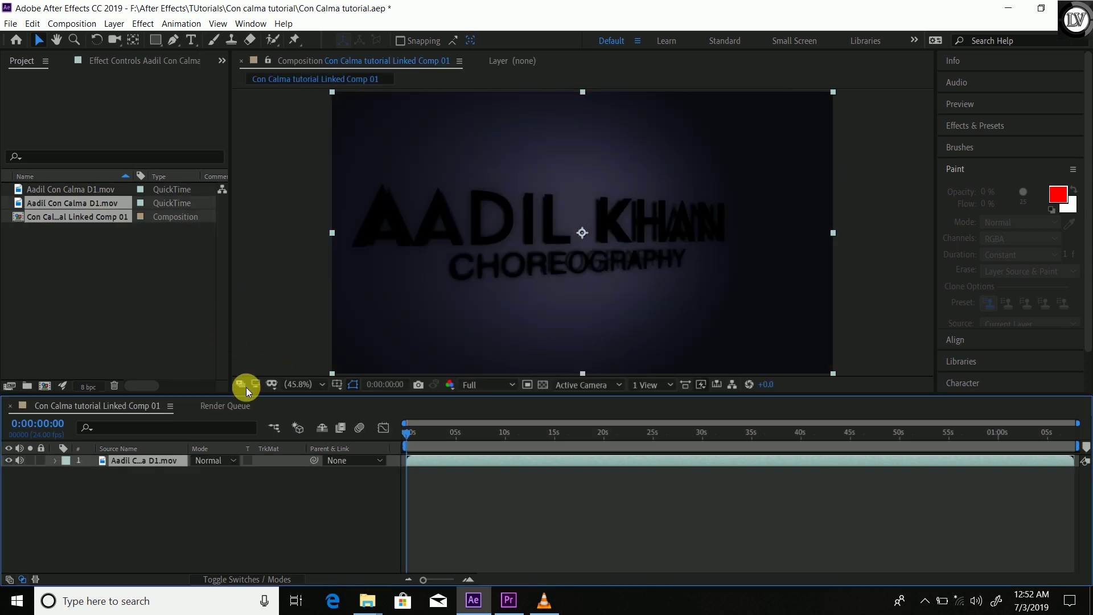
Go to 0:00:04:05 and duplicate the dance footage layer with Ctrl+D
left_click(198, 504)
left_click(158, 350)
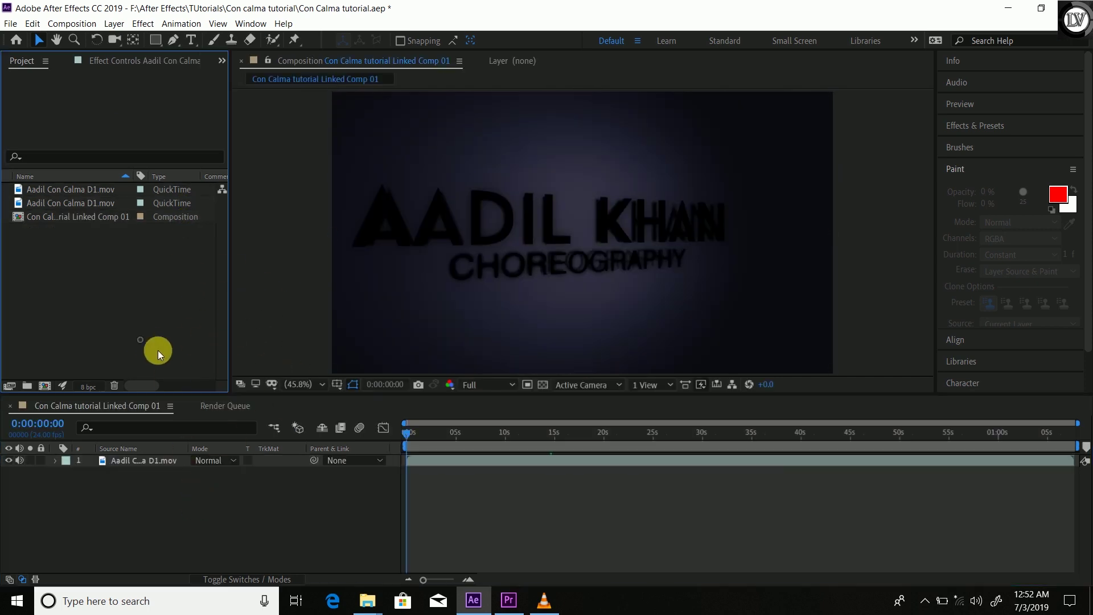
left_click(190, 493)
left_click(447, 433)
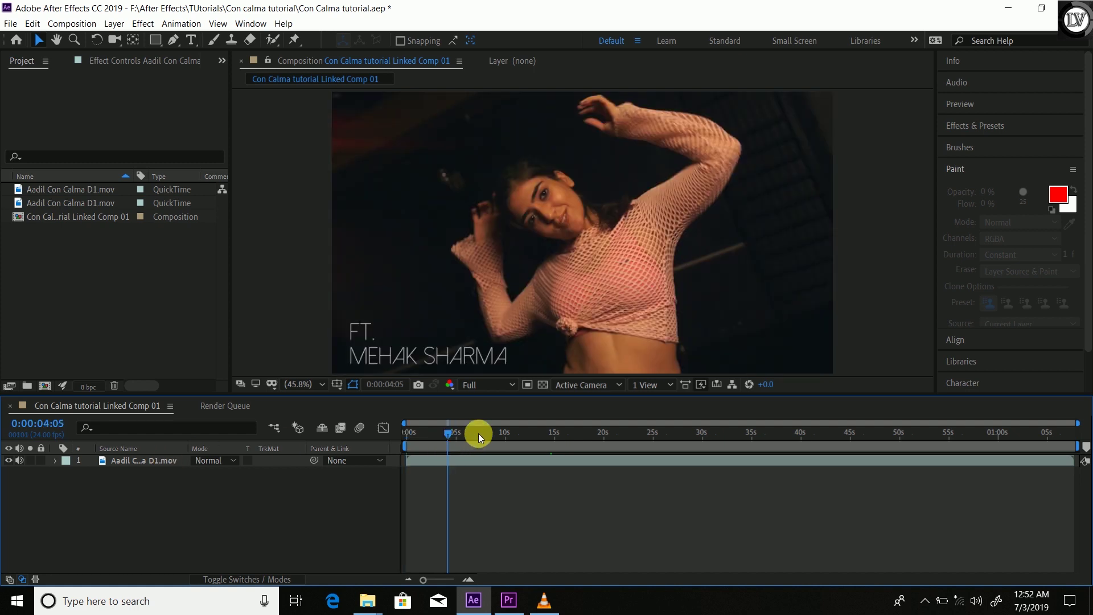
left_click(133, 460)
left_click(159, 483)
left_click(141, 459)
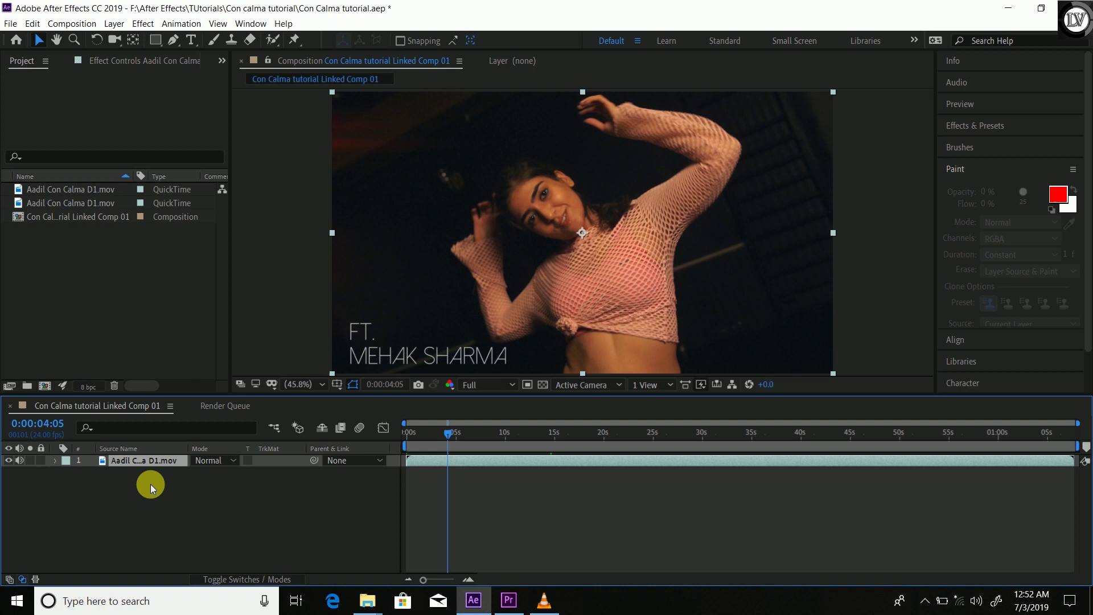
key("ctrl+d")
left_click(149, 474)
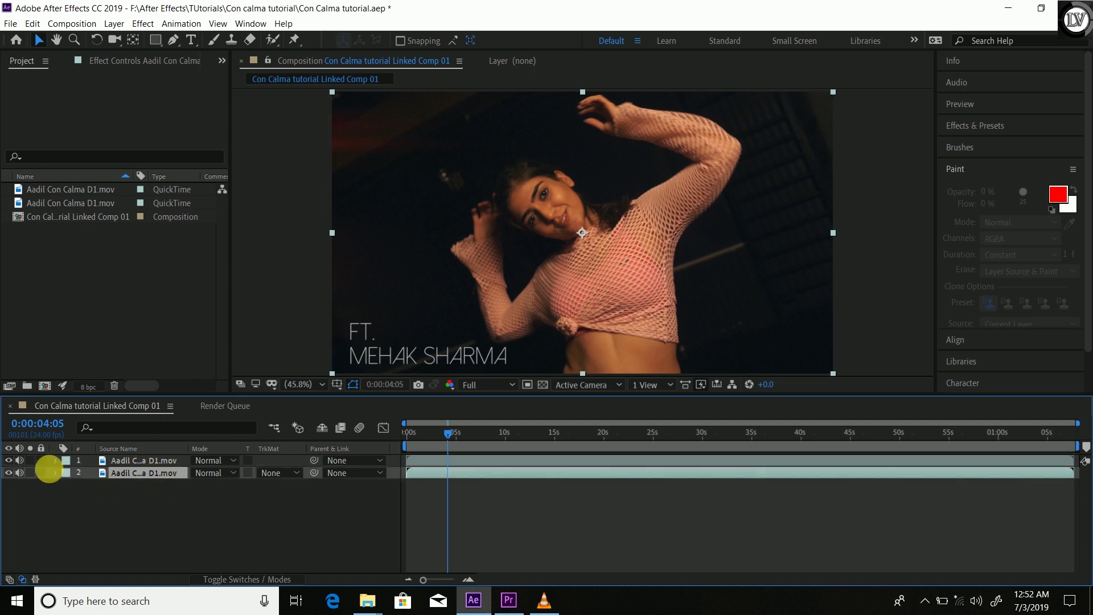
Lock the lower footage copy, select the top layer, and scrub past the 10-second mark
left_click(41, 472)
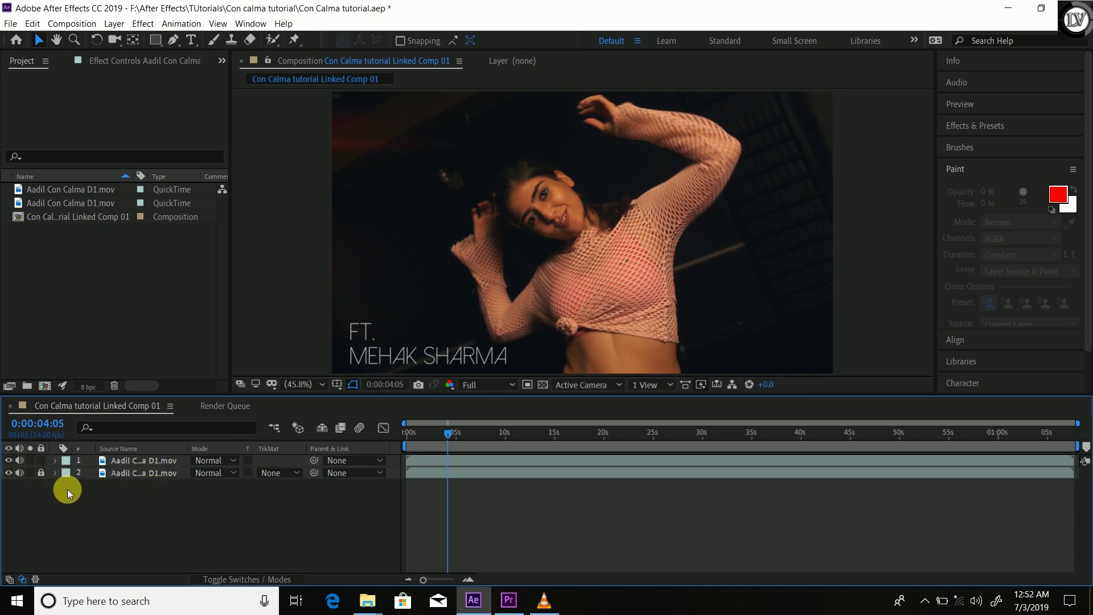
left_click(149, 462)
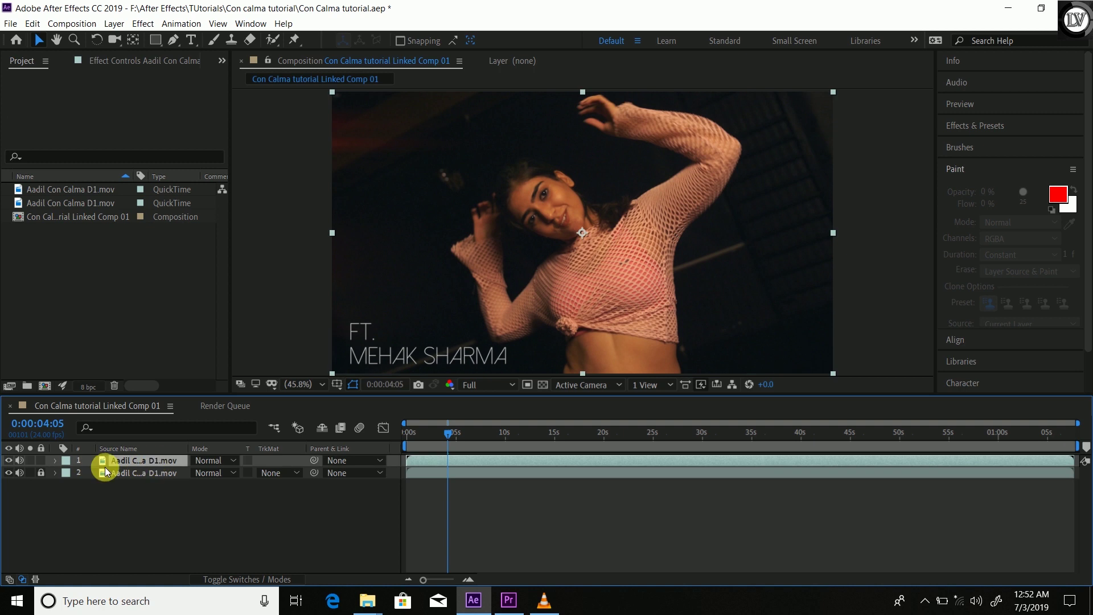
left_click(506, 437)
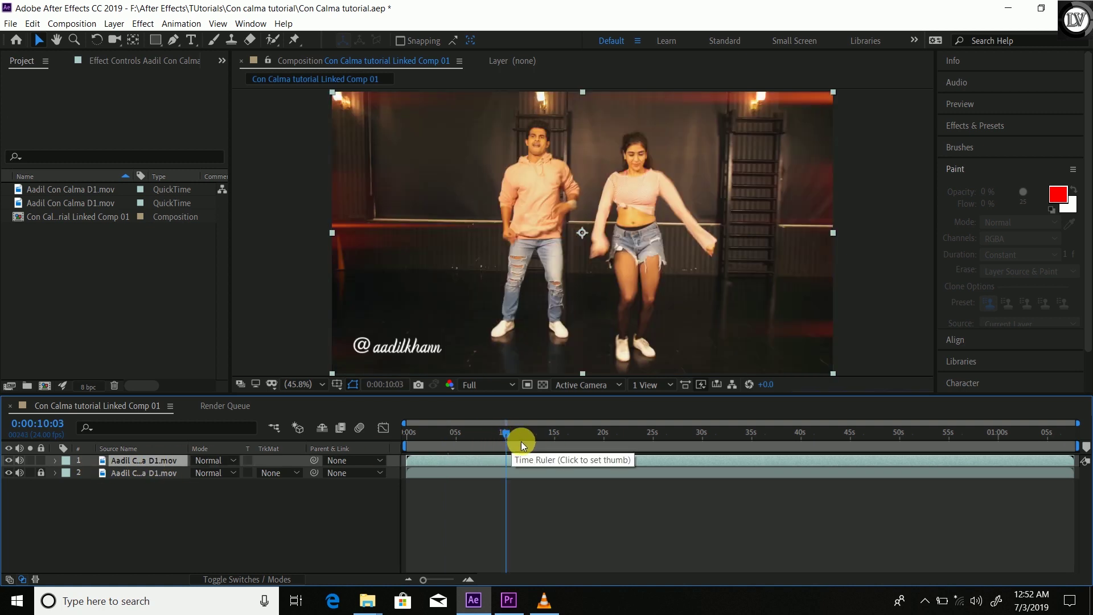
left_click_drag(519, 437, 563, 436)
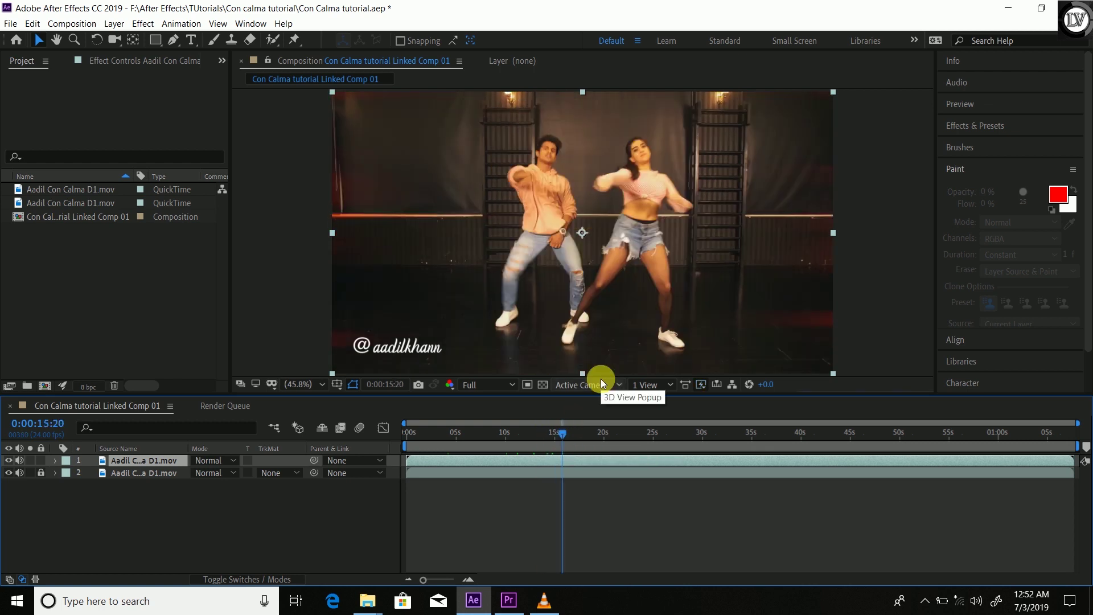
Step frames with Page Up/Page Down to settle on 0:00:15:23
key("Page_Up")
key("Page_Up")
key("Page_Up")
key("Page_Up")
key("Page_Up")
key("Page_Up")
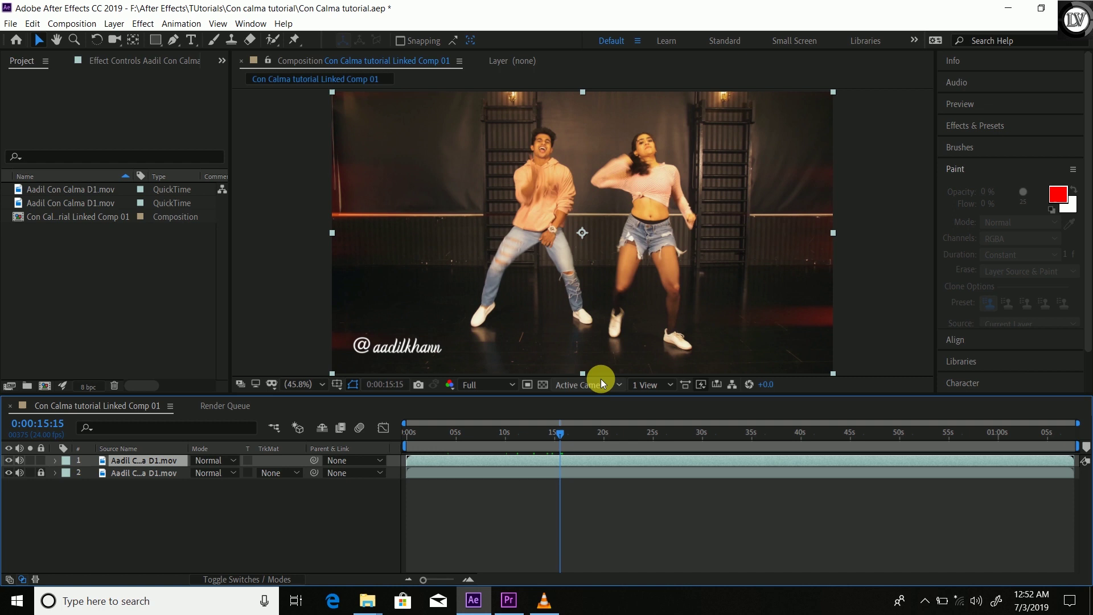
key("Page_Up")
key("Page_Up")
key("Page_Up")
key("Page_Up")
key("Page_Up")
key("Page_Up")
key("Page_Up")
key("Page_Up")
key("Page_Up")
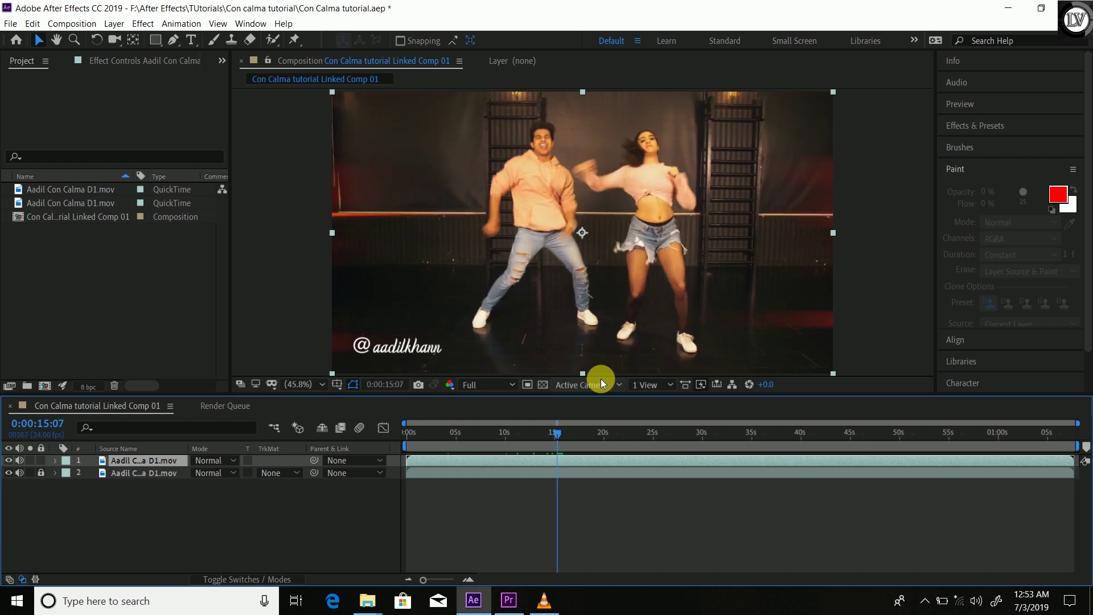
key("Page_Up")
key("Page_Up")
key("Page_Up")
key("Page_Up")
key("Page_Up")
key("Page_Up")
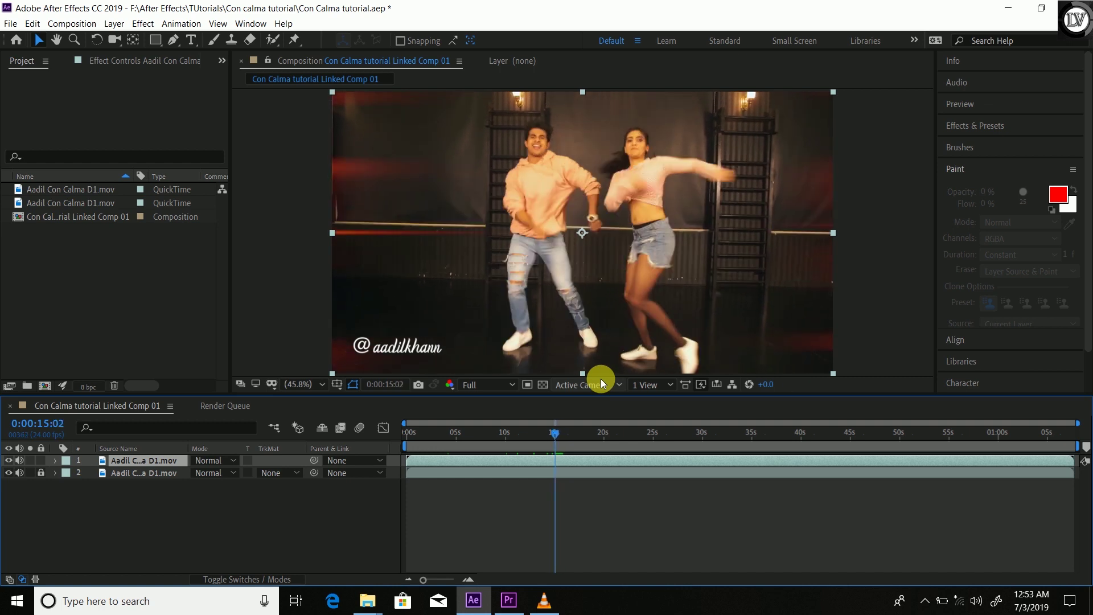
key("Page_Down")
key("Page_Down")
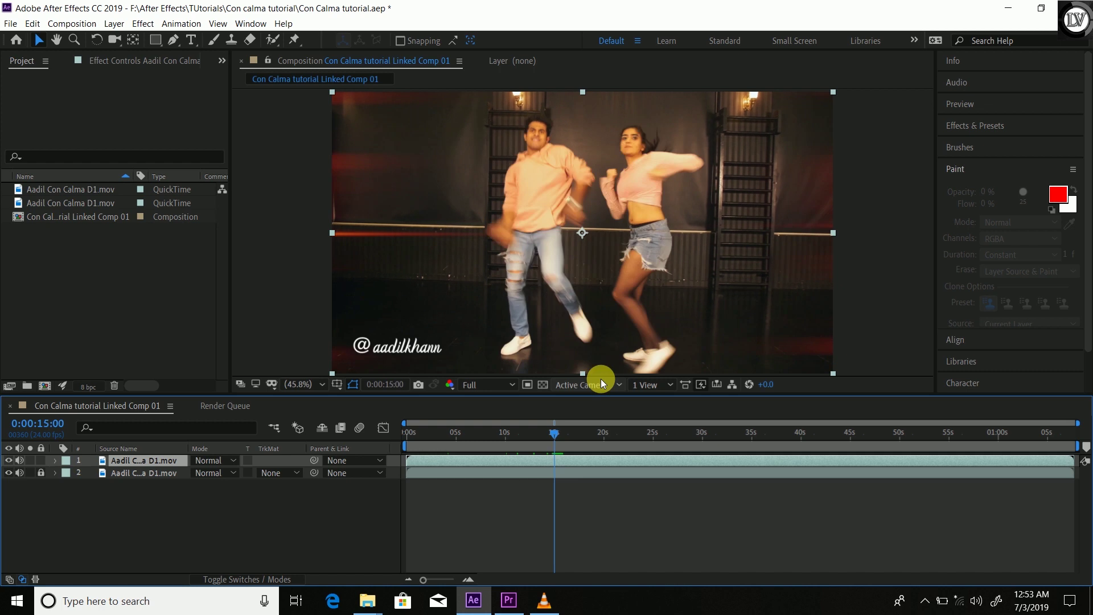
key("Page_Down")
key("Page_Down")
key("Page_Down")
key("Page_Down")
key("Page_Down")
key("Page_Down")
key("Page_Down")
key("Page_Down")
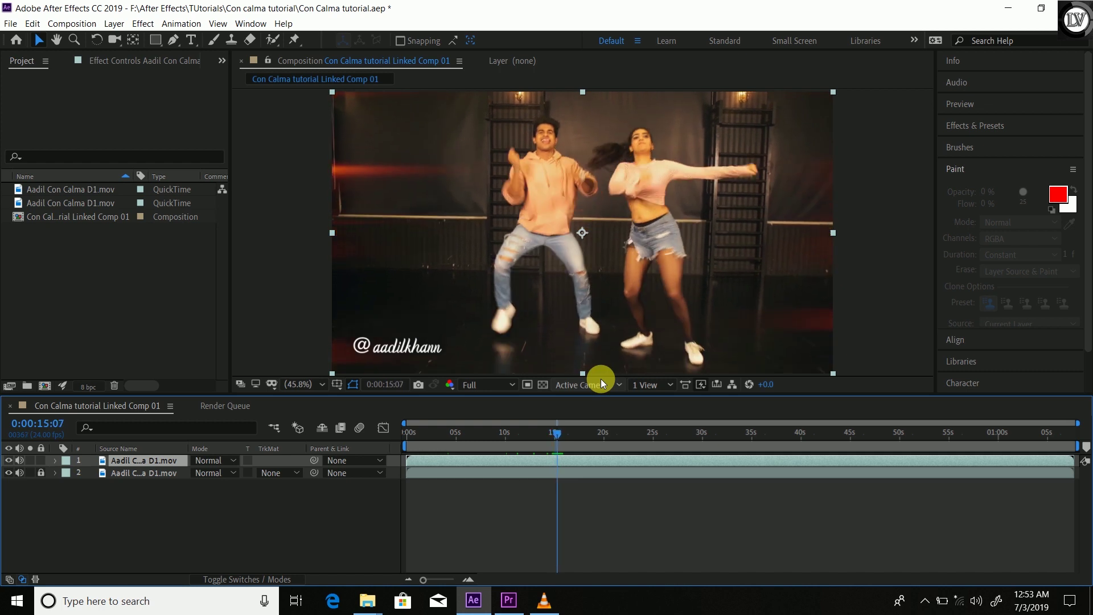
key("Page_Down")
key("Page_Down")
key("Page_Down")
key("Page_Down")
key("Page_Down")
key("Page_Down")
key("Page_Down")
key("Page_Down")
key("Page_Down")
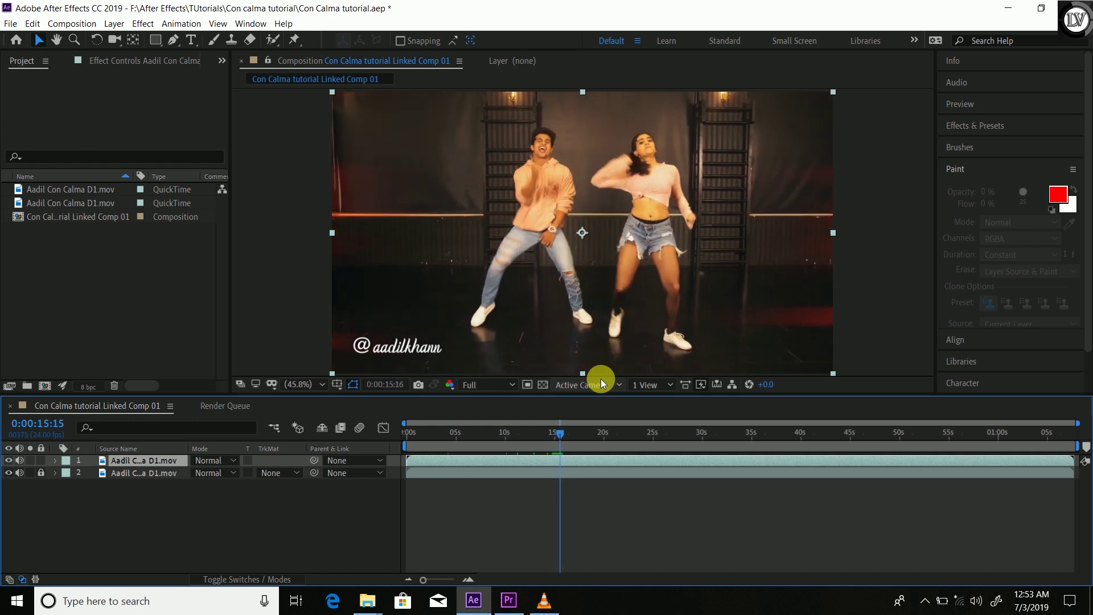
key("Page_Down")
key("Page_Down")
key("Page_Down")
key("Page_Down")
key("Page_Down")
key("Page_Down")
key("Page_Down")
key("Page_Down")
key("Page_Down")
key("Page_Down")
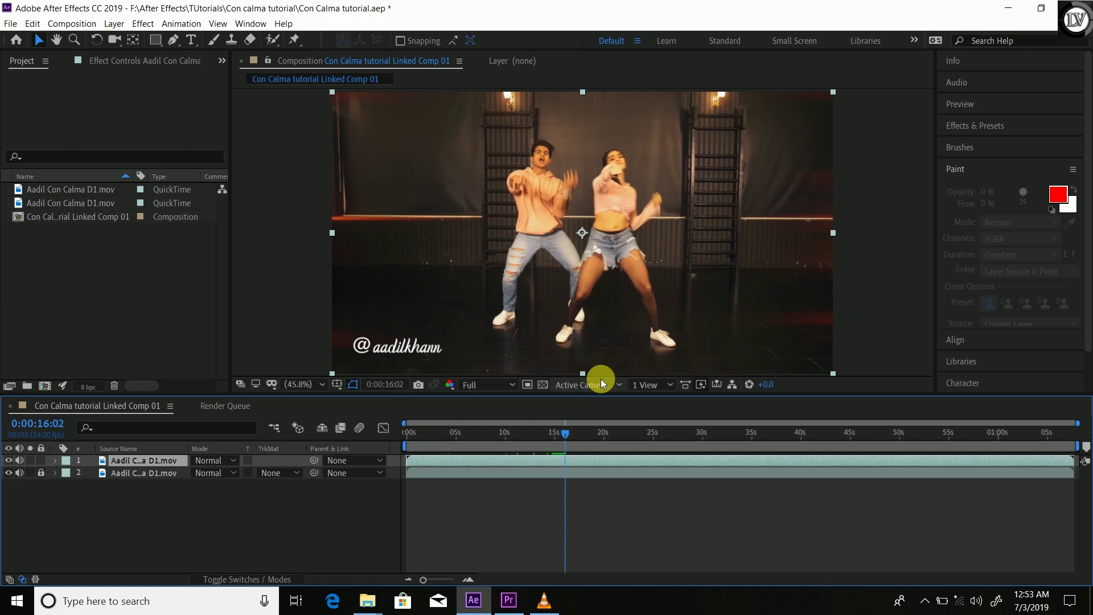
key("Page_Up")
key("Page_Up")
key("Page_Up")
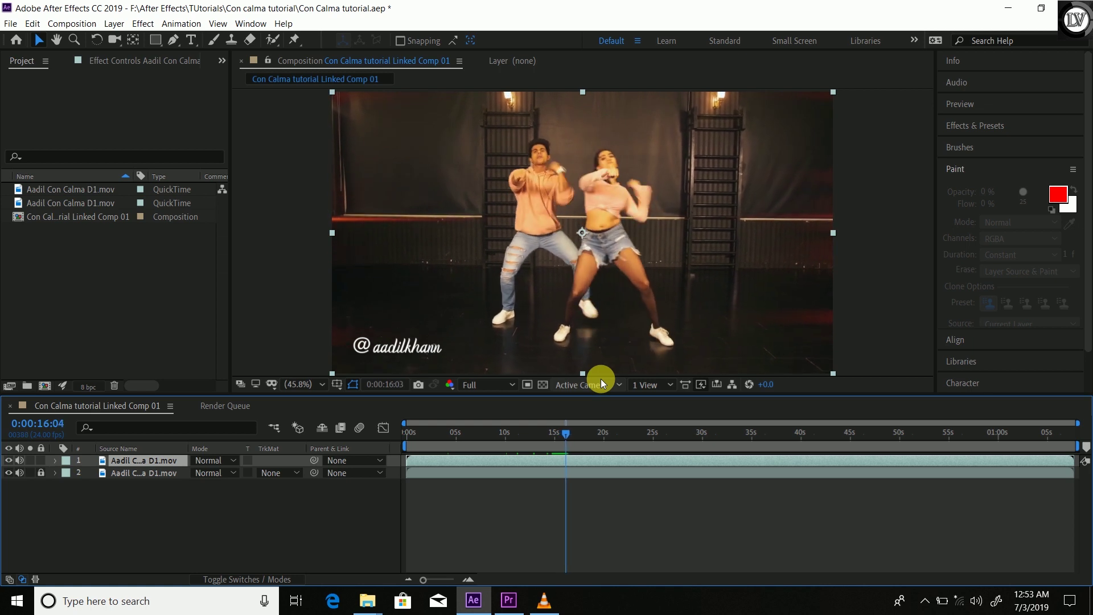
key("Page_Up")
key("Page_Up")
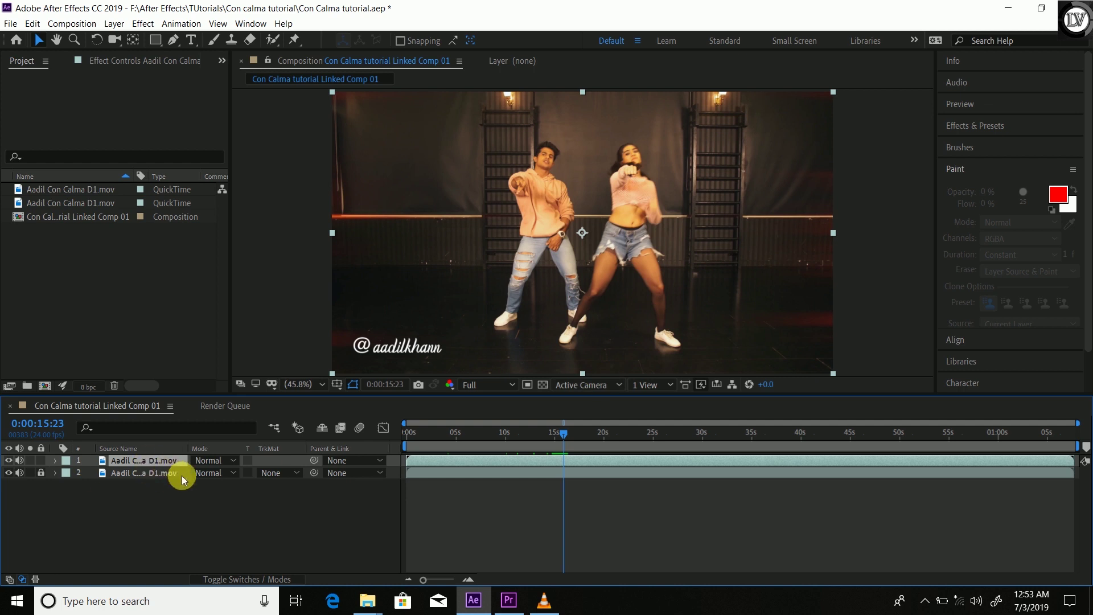
Split the top footage layer at 0:00:15:23 and again at 0:00:17:09
key("ctrl+shift+d")
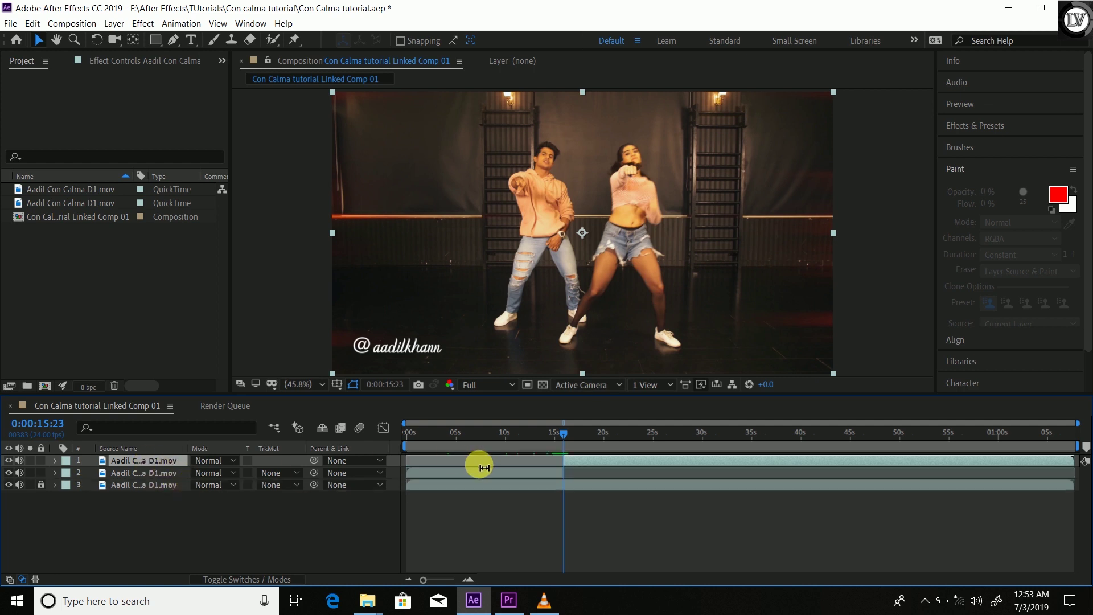
key("space")
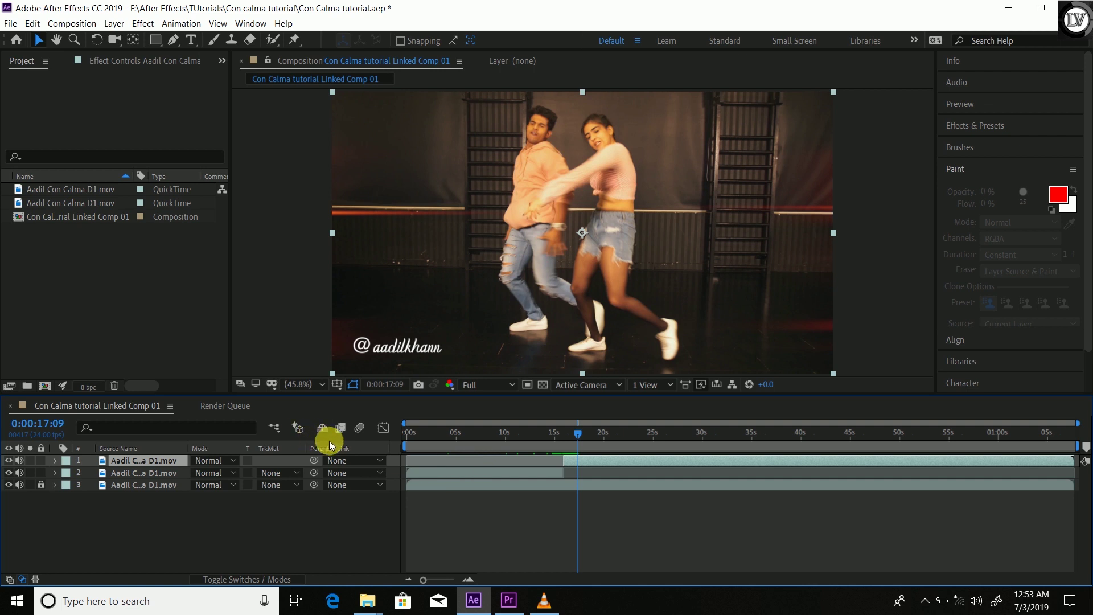
key("ctrl+shift+d")
Return to 0:00:15:23, zoom the timeline in, and select the short clip on layer 2
left_click(567, 434)
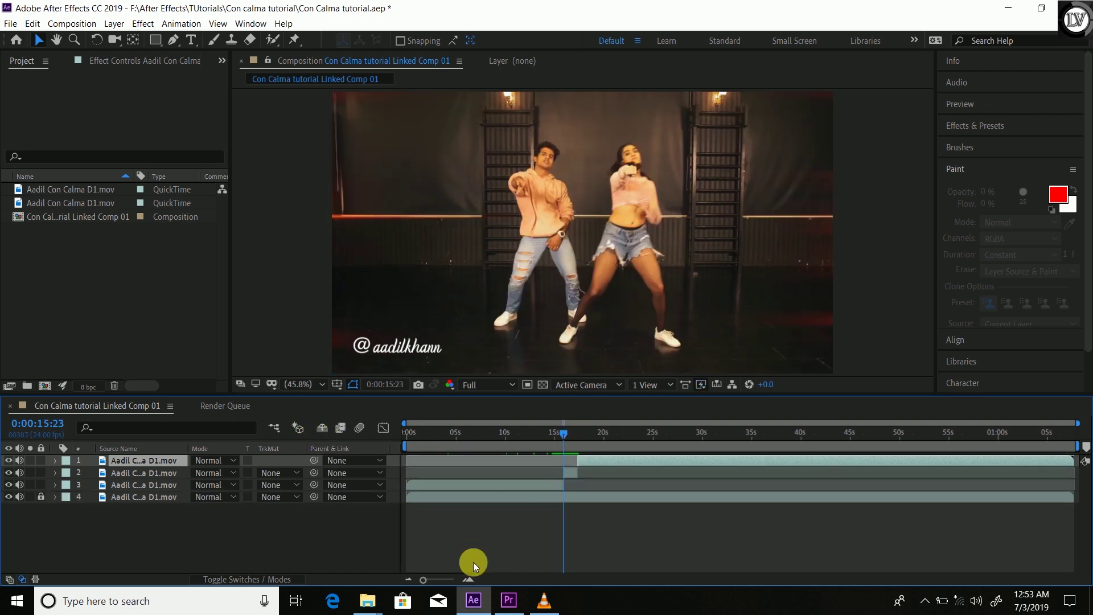
left_click(468, 579)
left_click(469, 578)
left_click(159, 474)
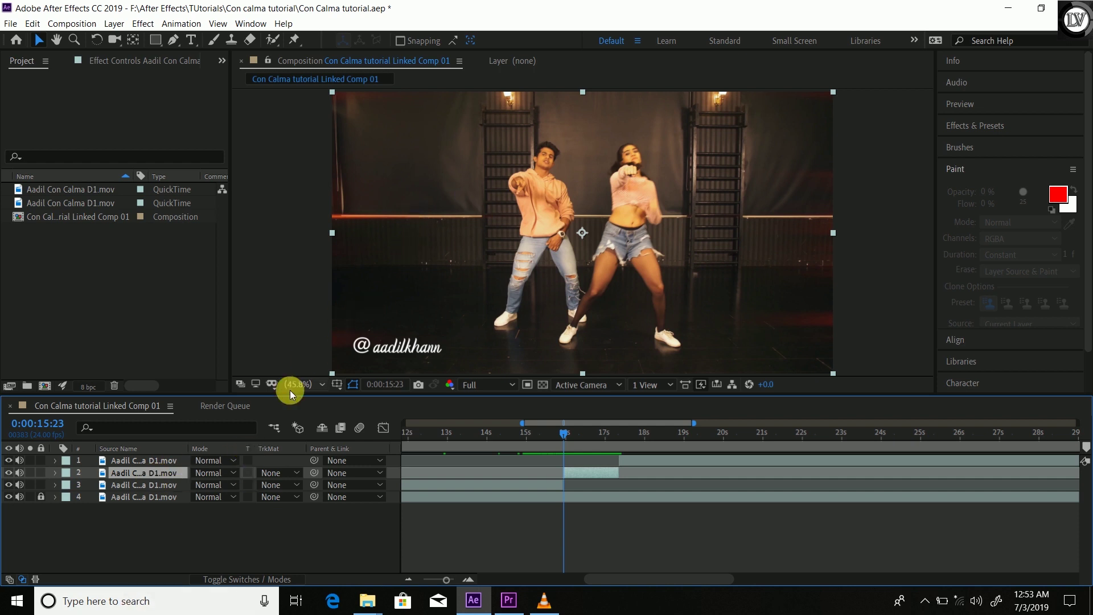
left_click(178, 518)
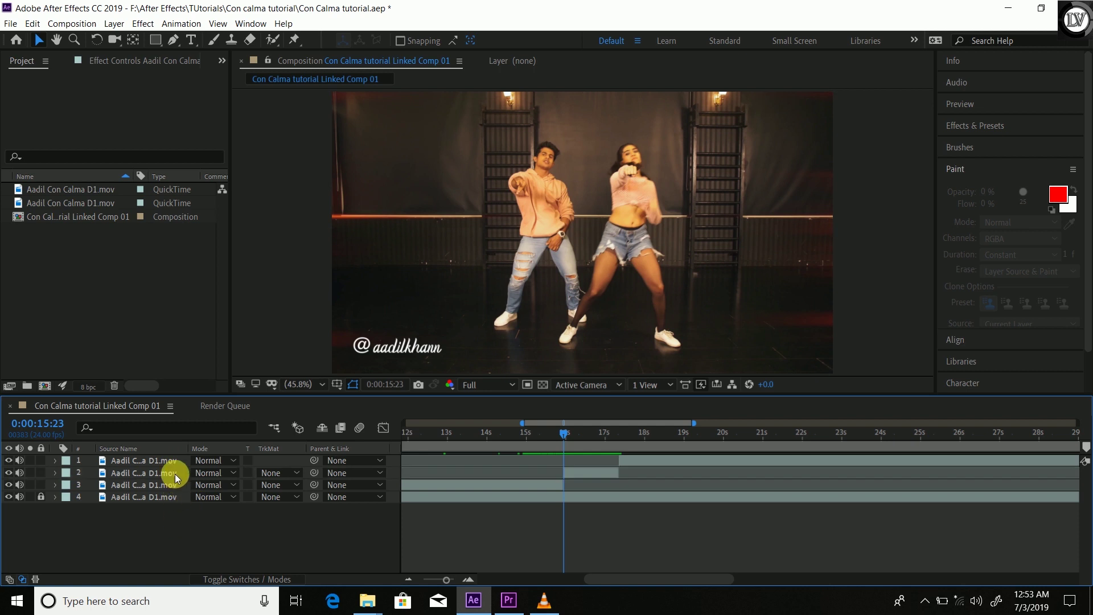
left_click(164, 477)
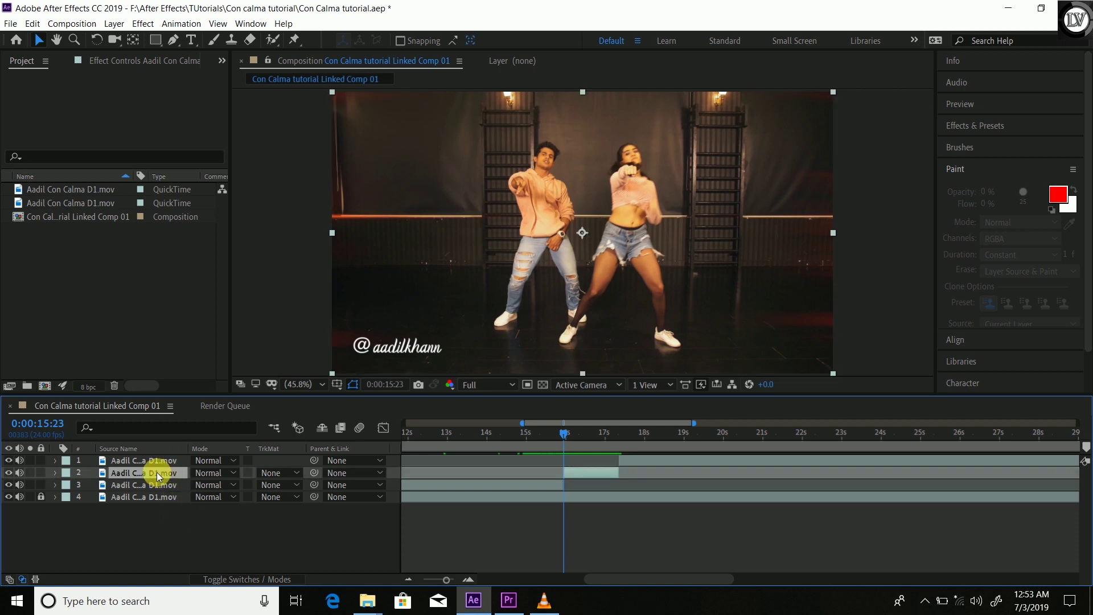
Open layer 2 in the Layer panel and paint a Roto Brush stroke over the man's head to thigh
double_click(159, 477)
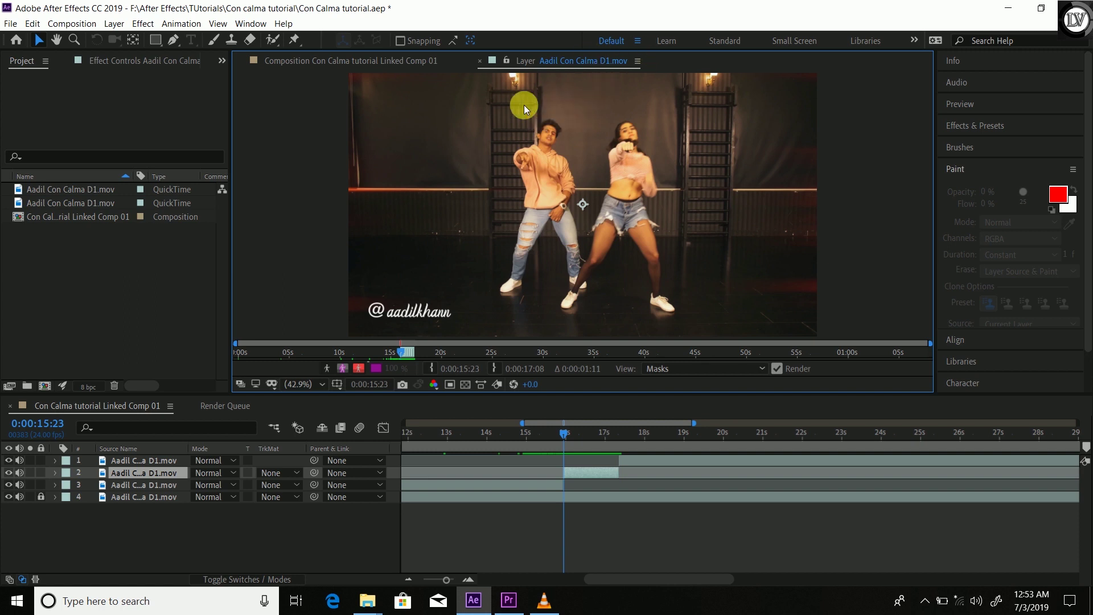
left_click(272, 41)
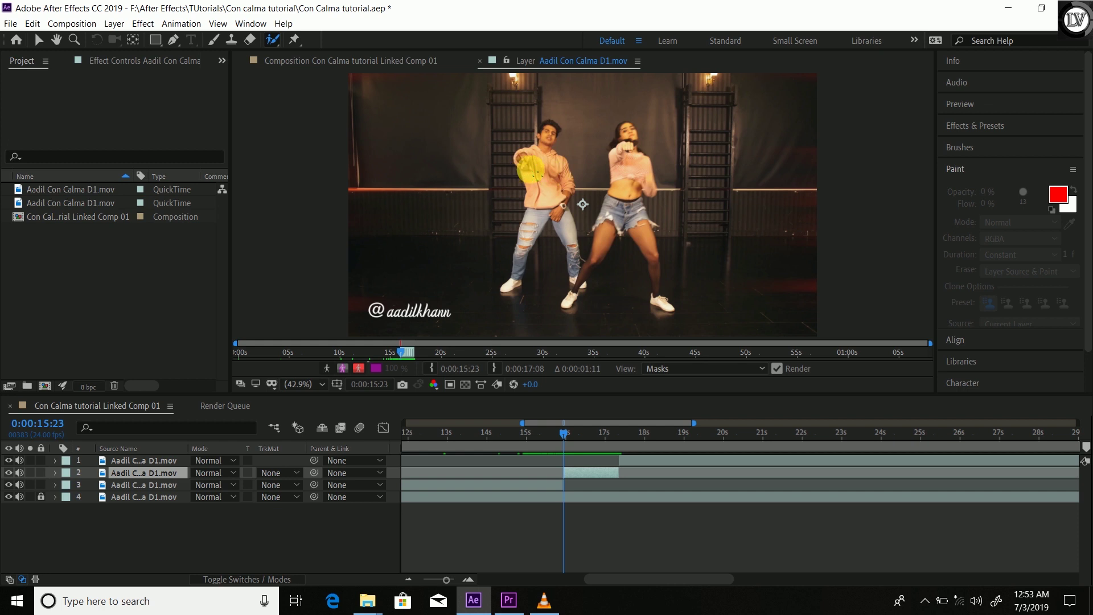
key("grave")
key("grave")
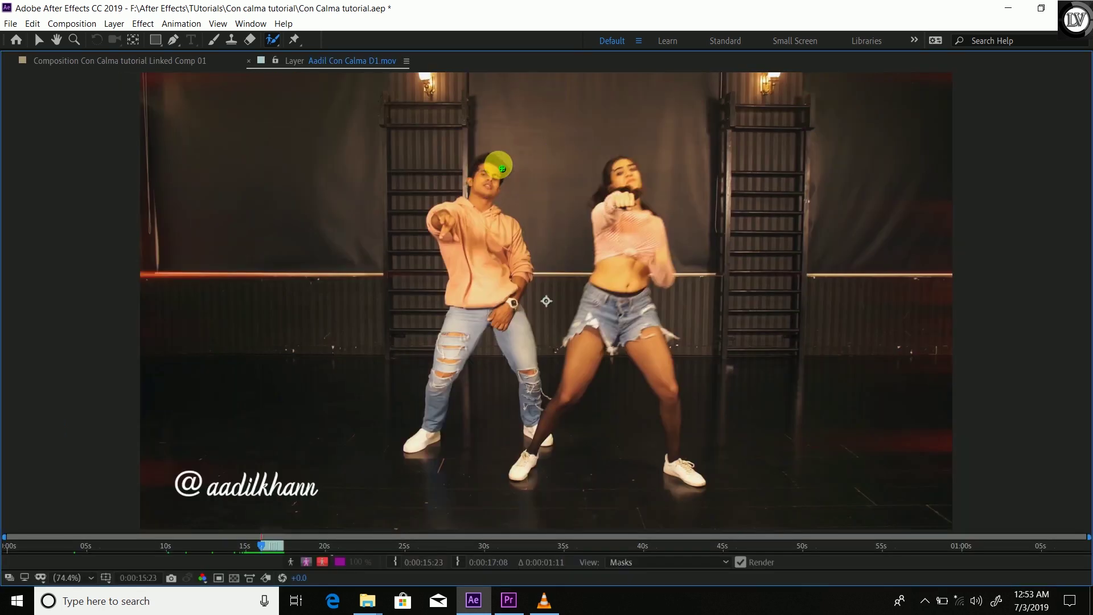
mouse_move(495, 164)
left_mouse_down()
mouse_move(483, 232)
mouse_move(522, 392)
mouse_move(522, 373)
left_mouse_up()
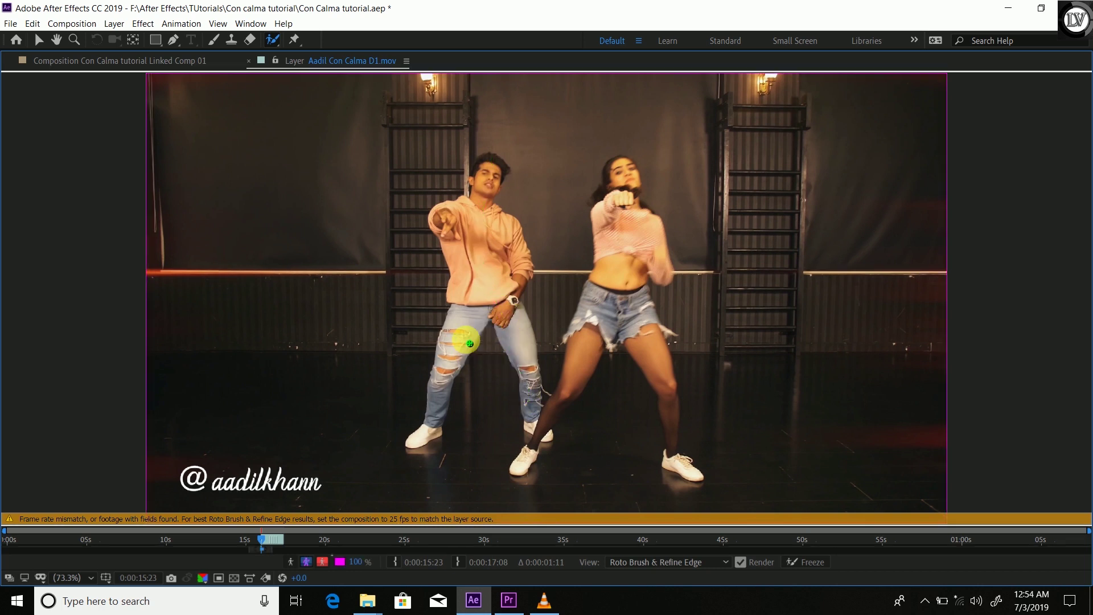
key("grave")
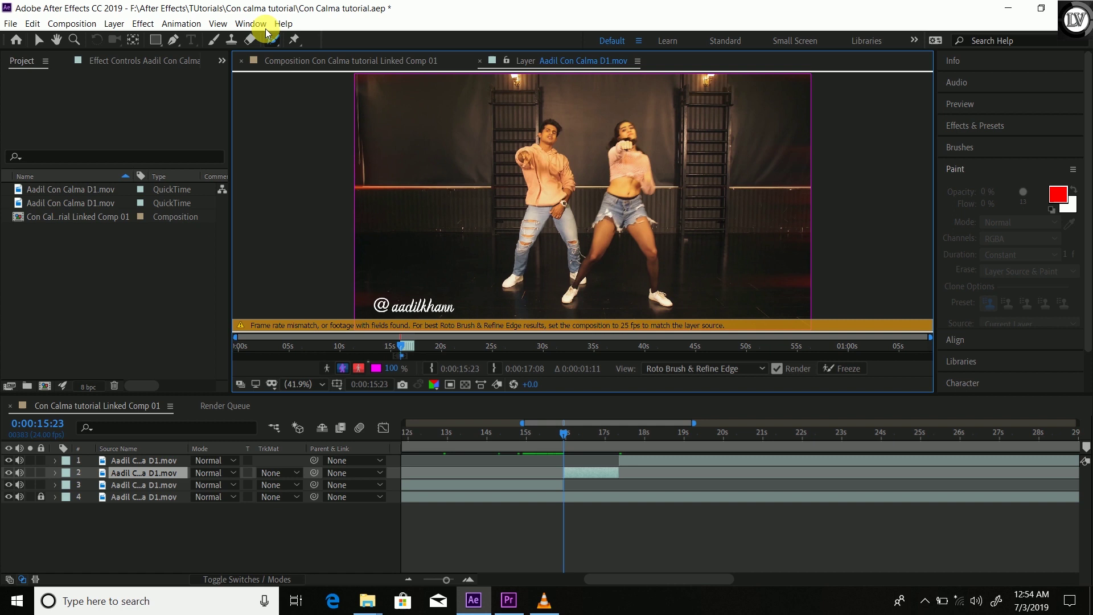
Set the composition frame rate to 25 fps in Composition Settings
left_click(72, 24)
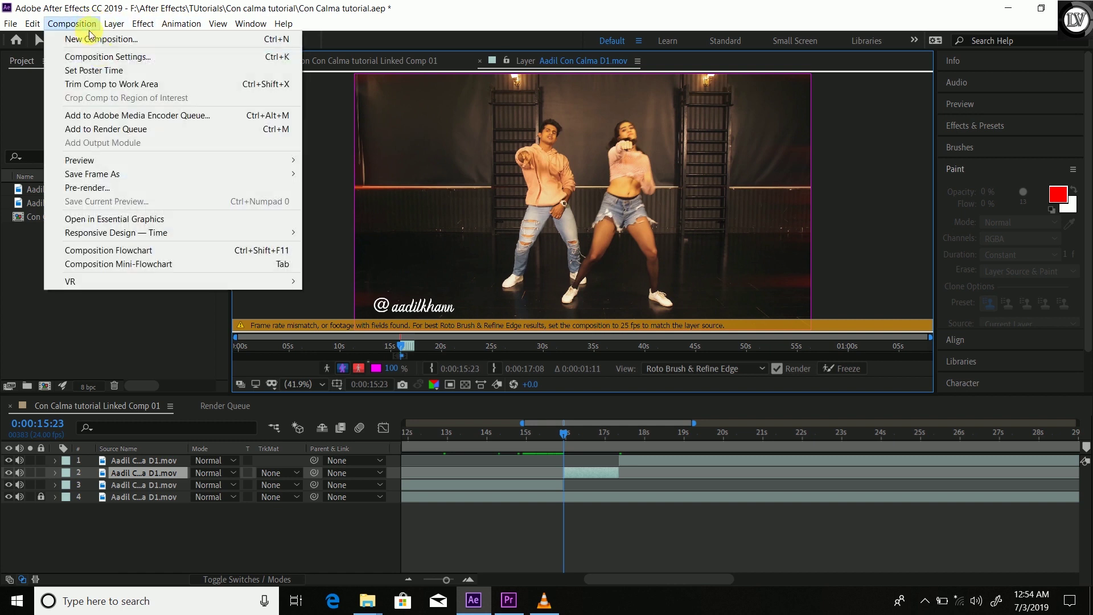
left_click(102, 57)
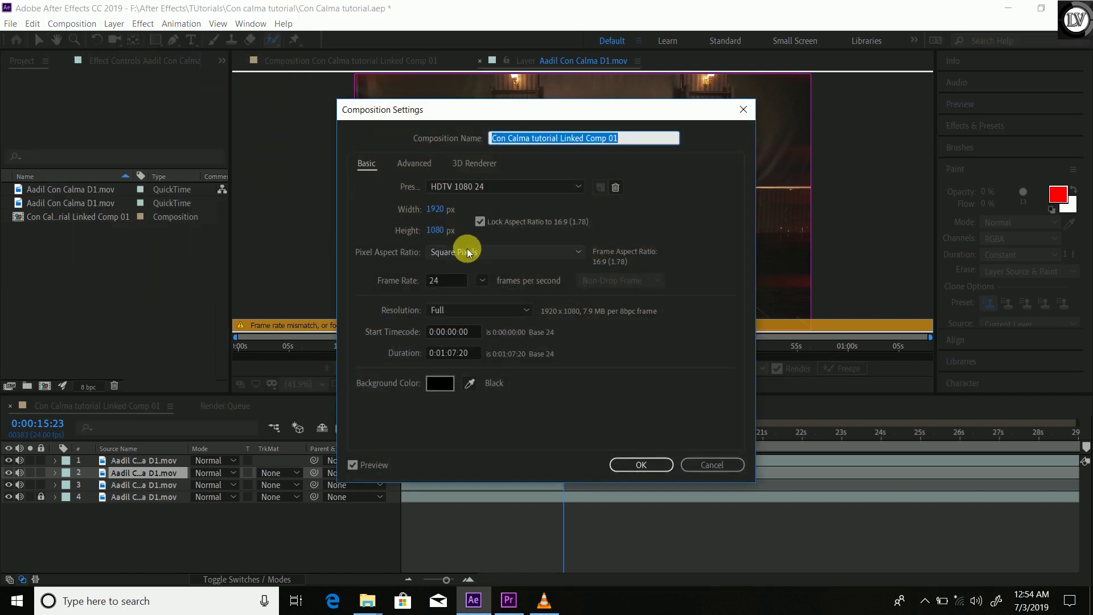
left_click(482, 280)
left_click(499, 371)
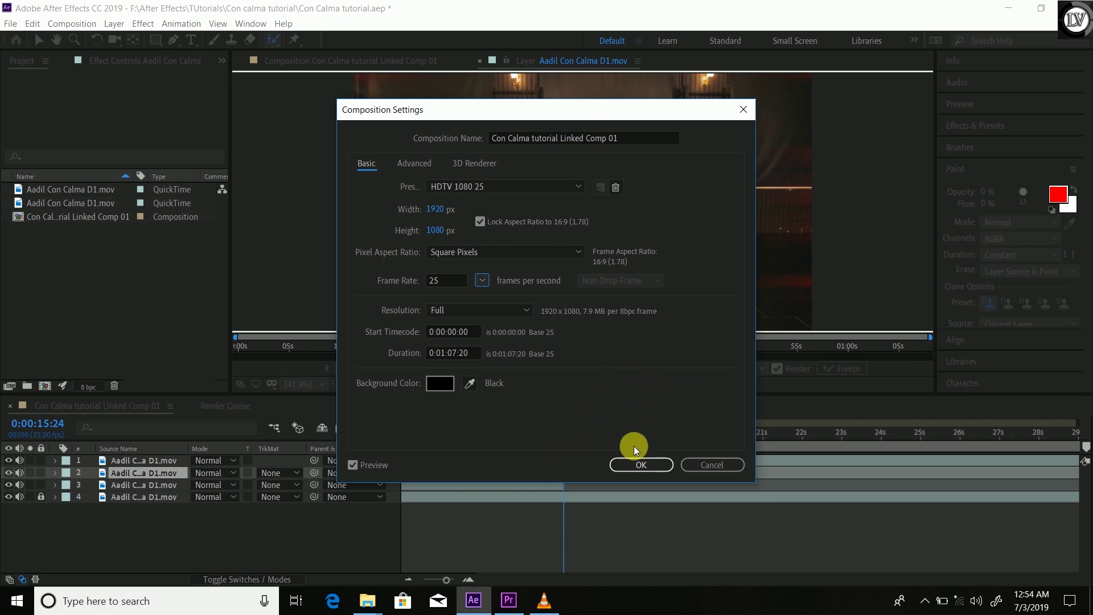
left_click(641, 464)
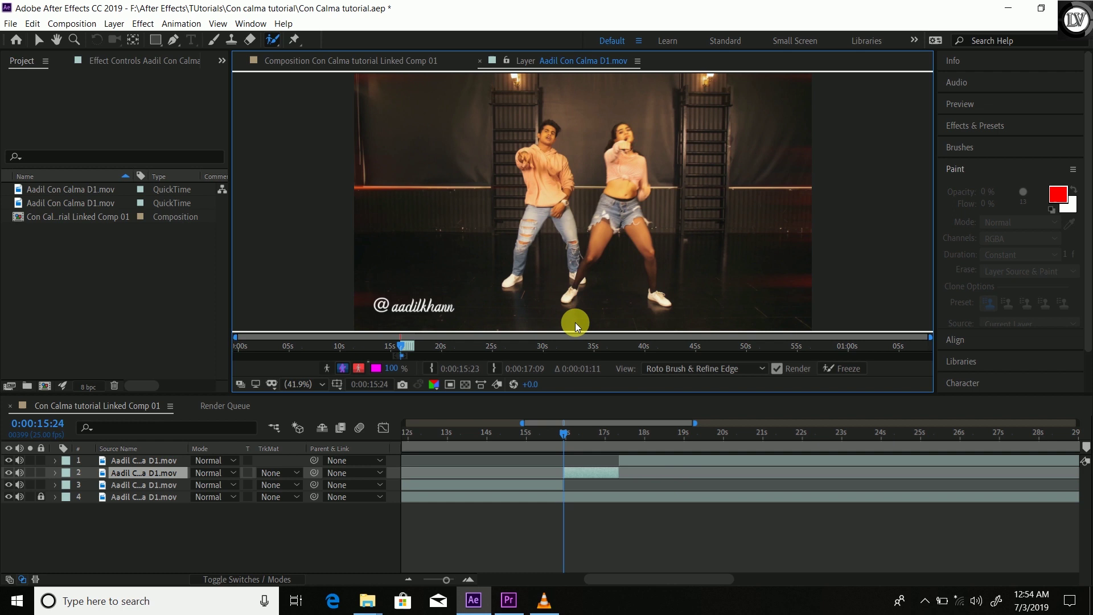
Paint Roto Brush strokes adding the man's body, chest and left leg, excluding the wall and floor
key("grave")
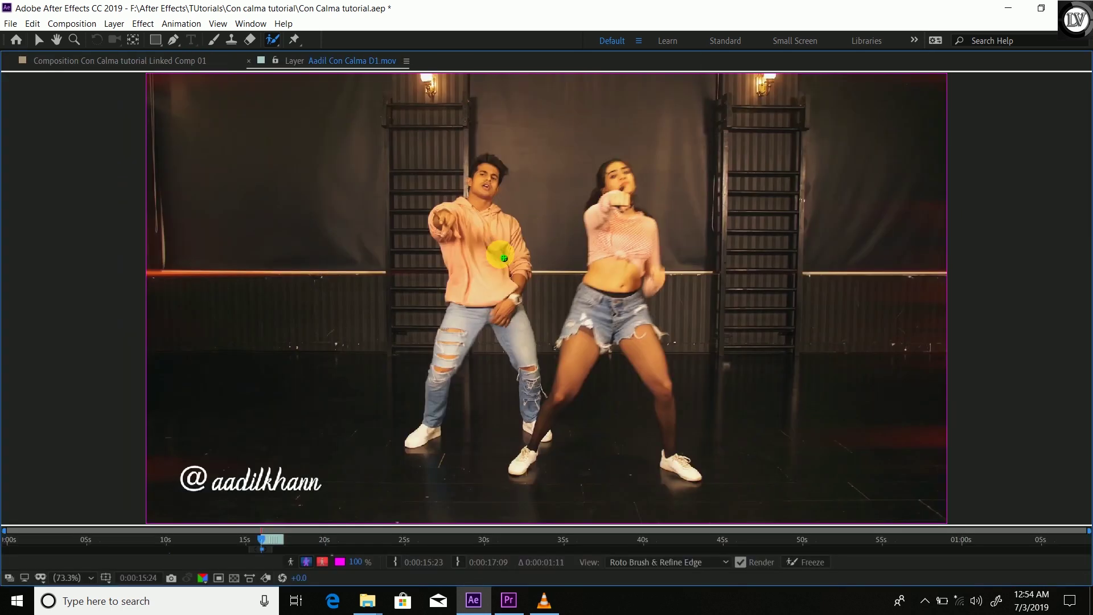
mouse_move(384, 185)
left_mouse_down()
mouse_move(440, 329)
mouse_move(523, 303)
left_mouse_up()
mouse_move(484, 180)
left_mouse_down()
mouse_move(481, 243)
mouse_move(539, 417)
left_mouse_up()
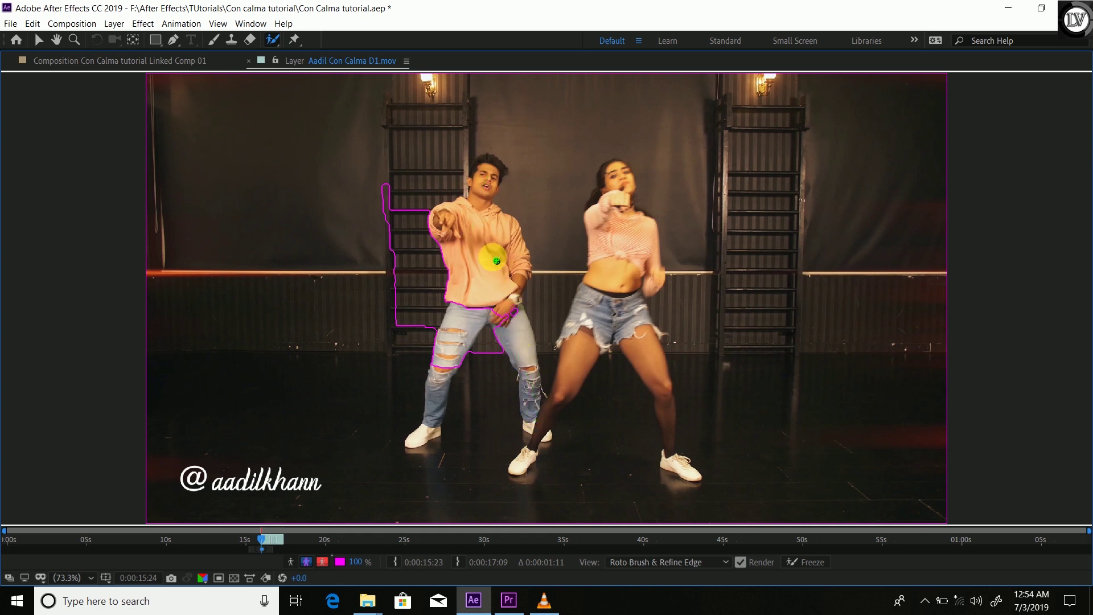
mouse_move(484, 178)
left_mouse_down()
mouse_move(486, 262)
mouse_move(475, 239)
left_mouse_up()
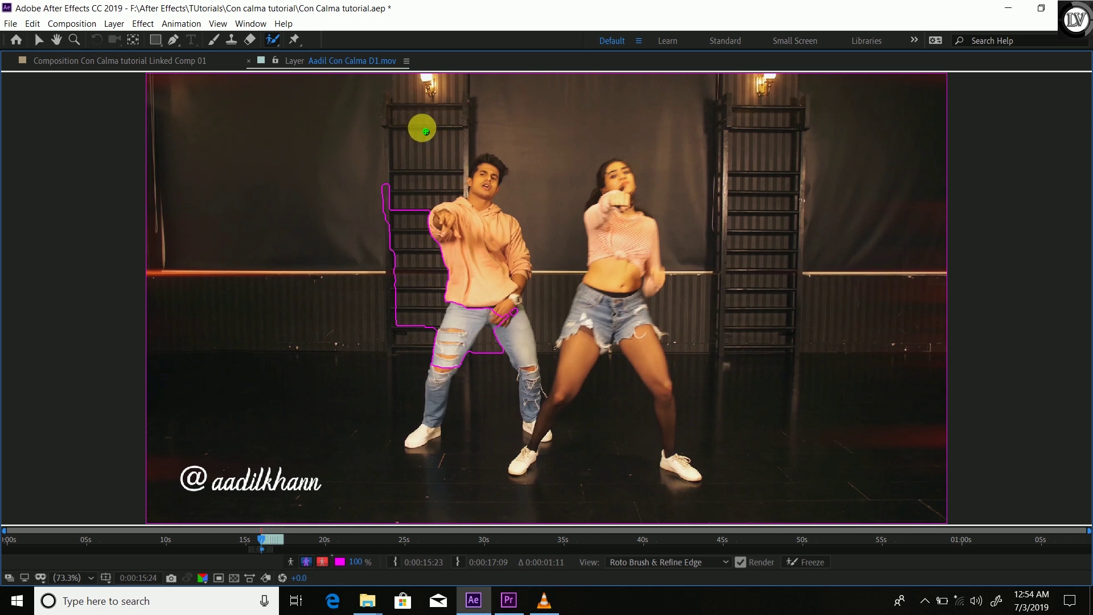
mouse_move(467, 74)
left_mouse_down()
mouse_move(254, 209)
mouse_move(724, 79)
mouse_move(876, 261)
mouse_move(779, 445)
mouse_move(597, 501)
left_mouse_up()
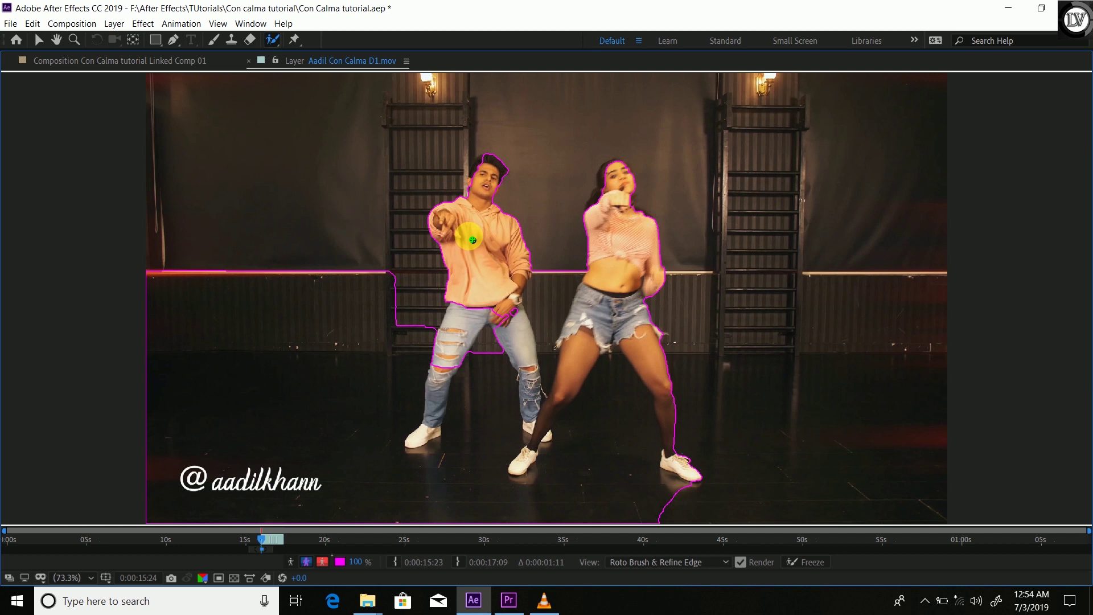
mouse_move(284, 246)
left_mouse_down()
mouse_move(324, 478)
mouse_move(551, 519)
mouse_move(703, 501)
left_mouse_up()
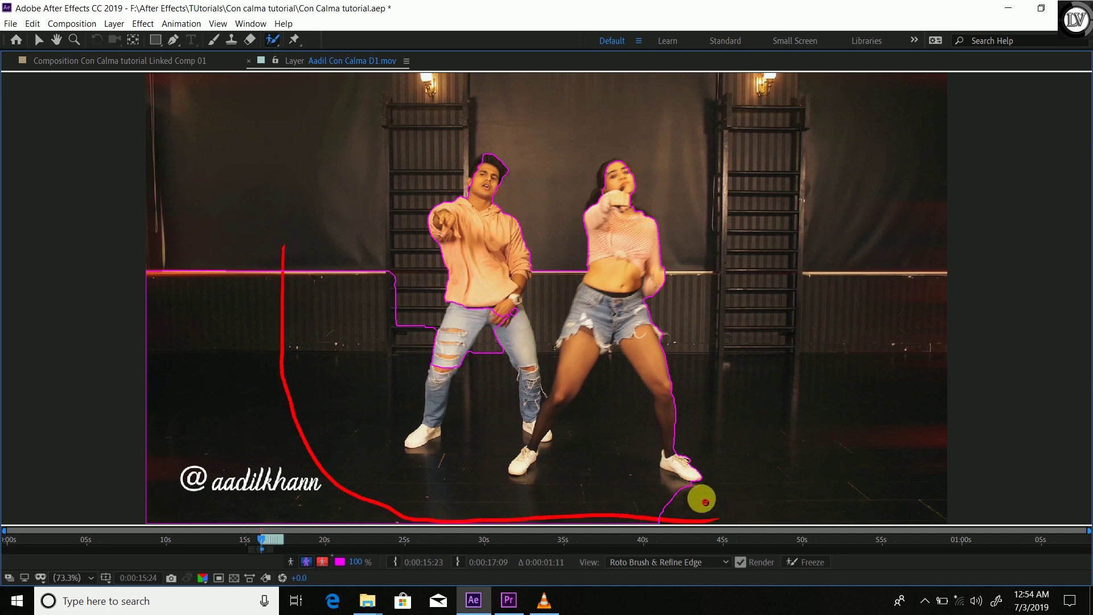
mouse_move(479, 307)
left_mouse_down()
mouse_move(443, 373)
mouse_move(428, 441)
mouse_move(459, 351)
mouse_move(465, 361)
mouse_move(483, 339)
mouse_move(448, 345)
left_mouse_up()
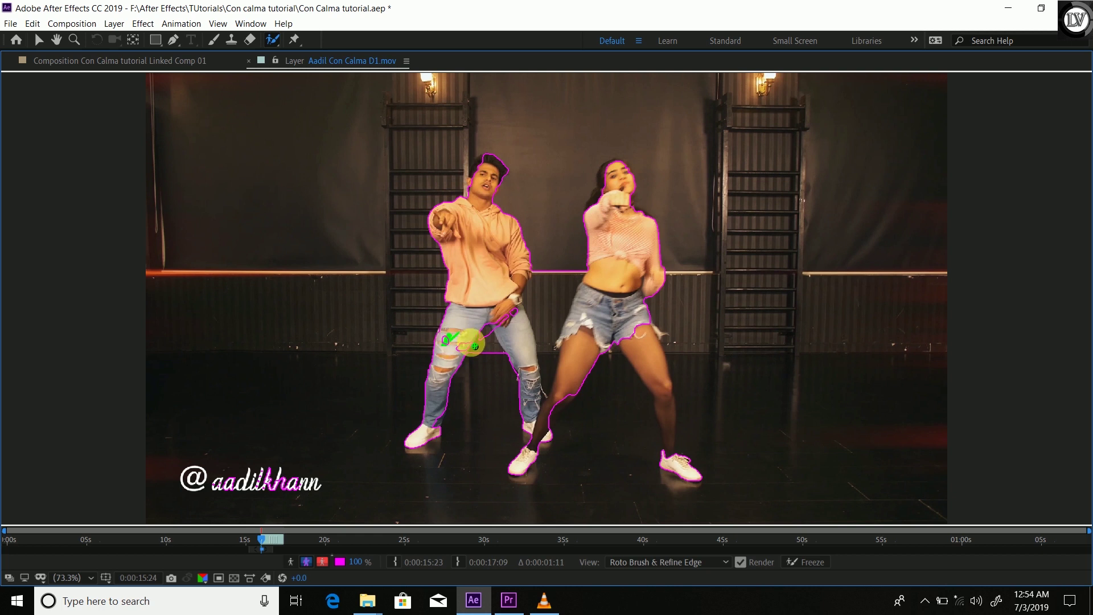
Refine the outline around the man's legs, hand and wrist, the gap between dancers, and the woman's shorts
key("ctrl+z")
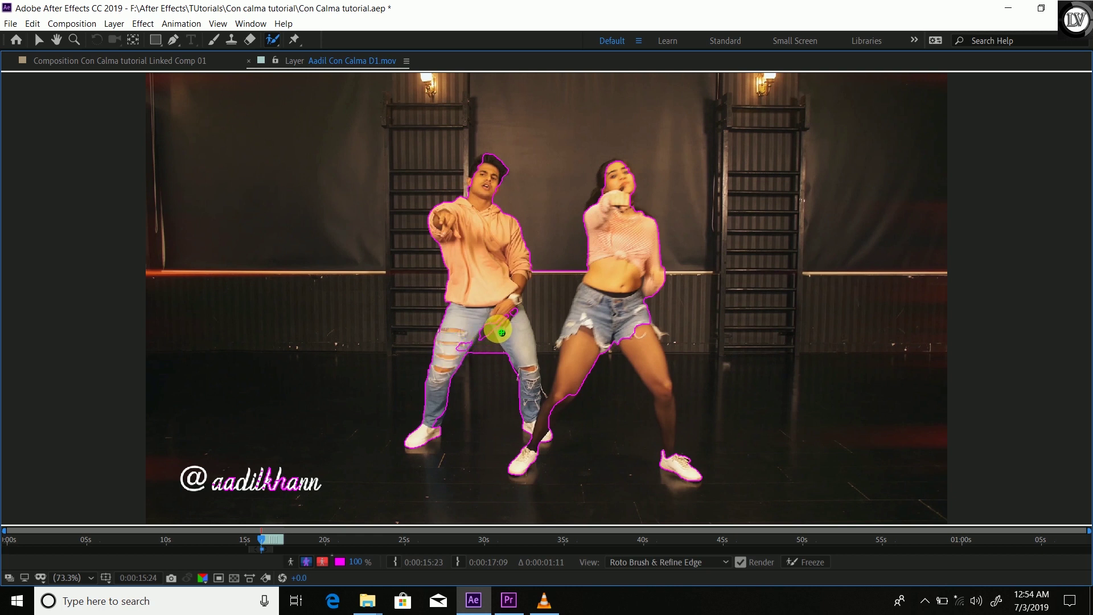
left_click_drag(488, 366, 480, 370)
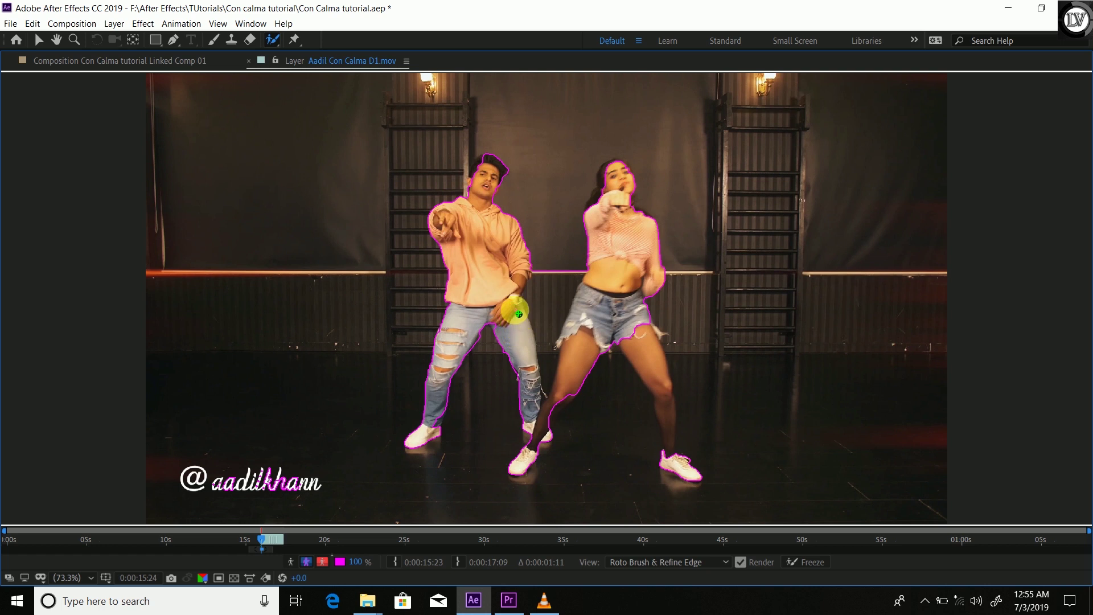
left_click_drag(518, 314, 507, 330)
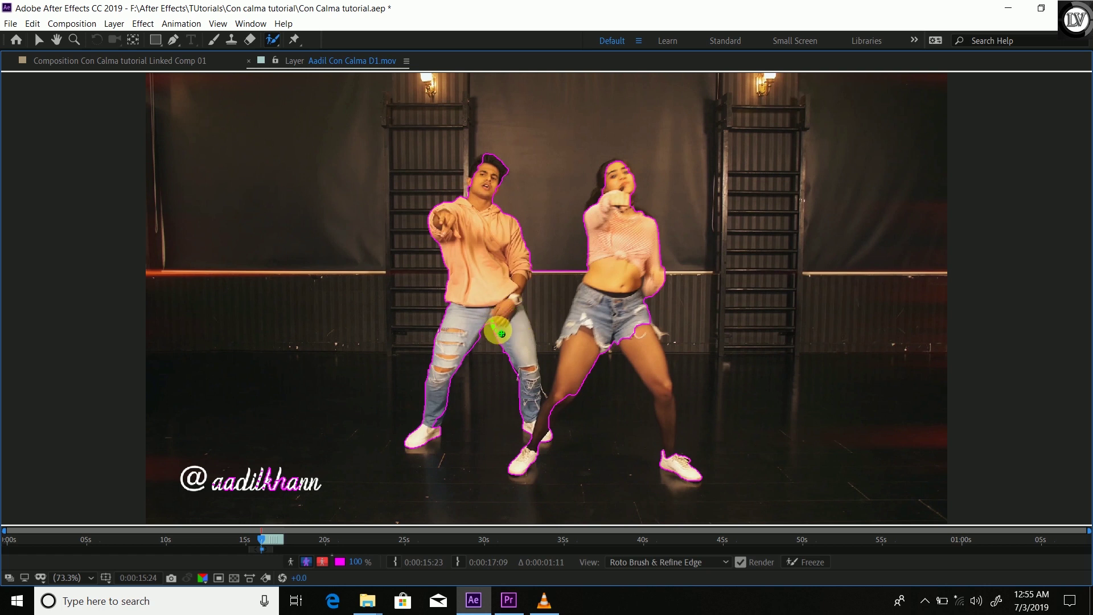
left_click_drag(553, 261, 544, 393)
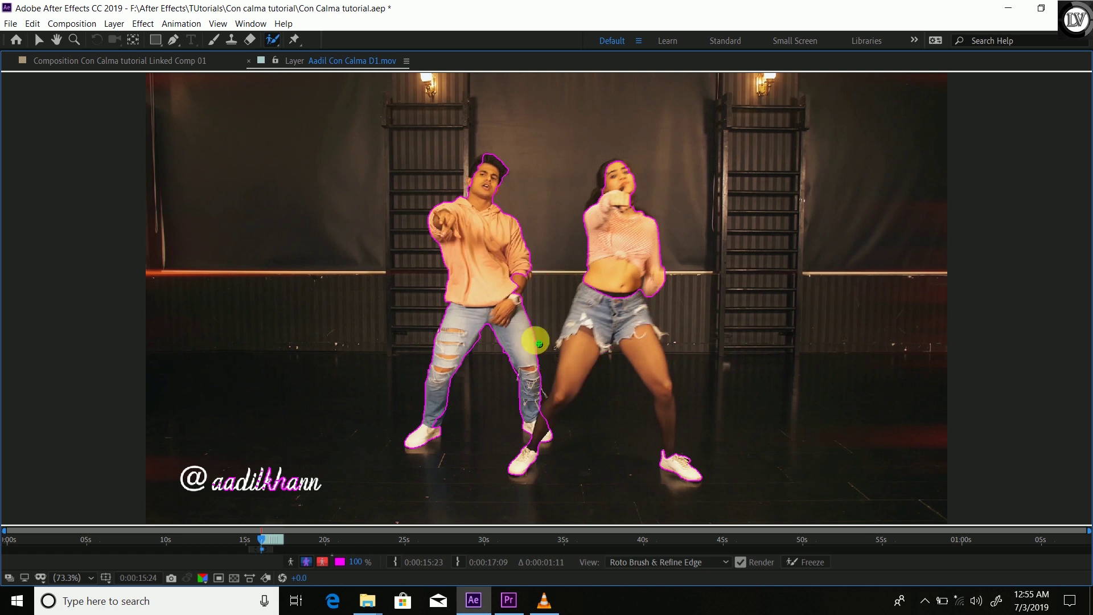
left_click_drag(528, 267, 518, 299)
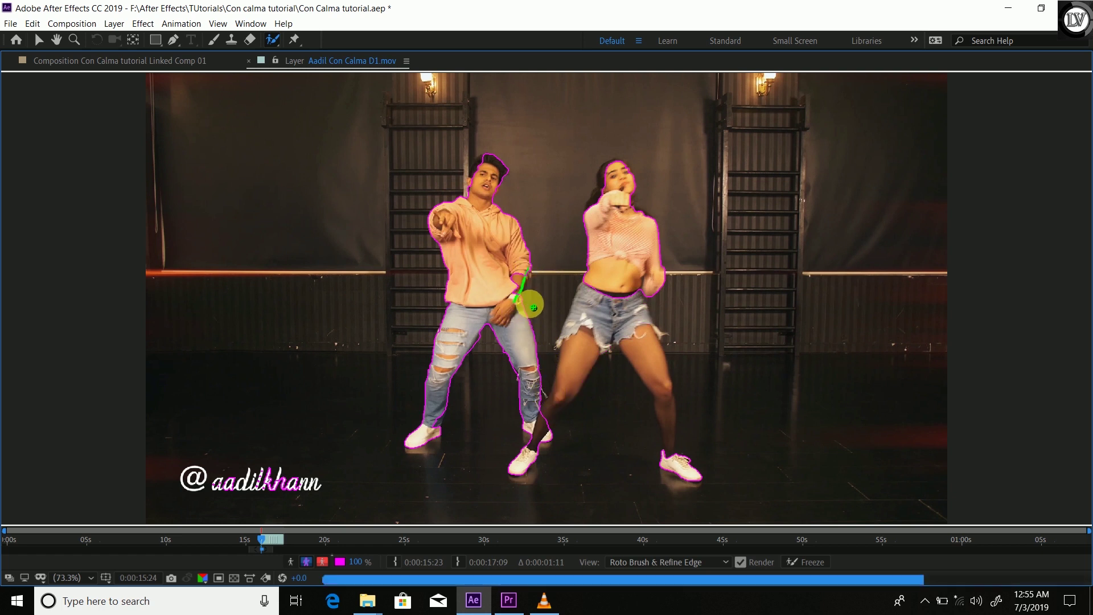
mouse_move(602, 290)
left_mouse_down()
mouse_move(589, 369)
mouse_move(552, 419)
mouse_move(643, 315)
mouse_move(636, 323)
mouse_move(663, 392)
mouse_move(667, 439)
mouse_move(687, 467)
left_mouse_up()
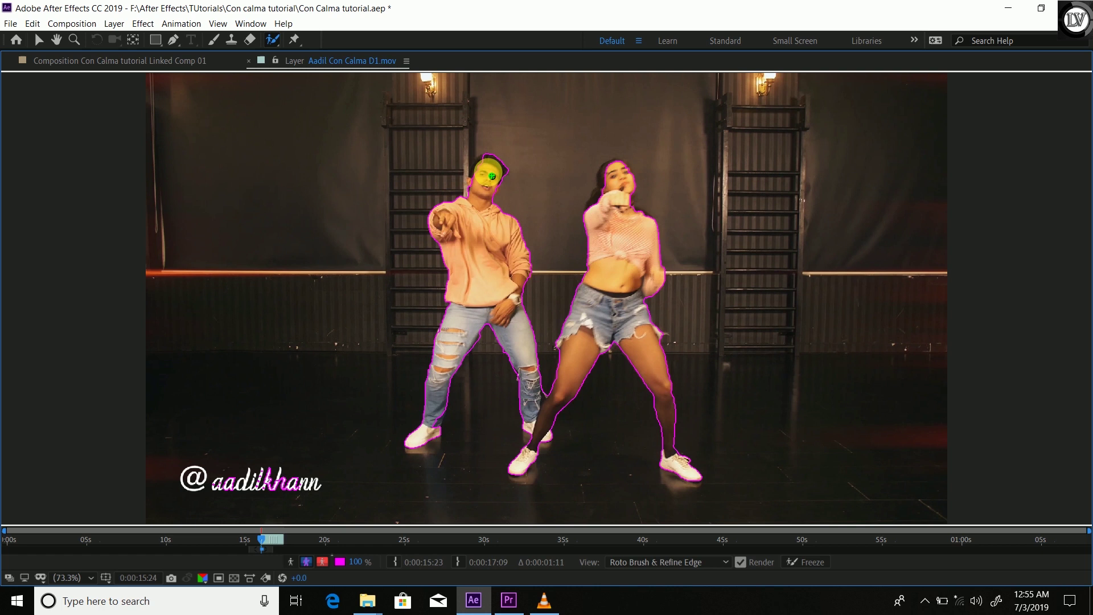
Add the man's head, trim background around it, and add the woman's head edge
left_click_drag(489, 152, 466, 189)
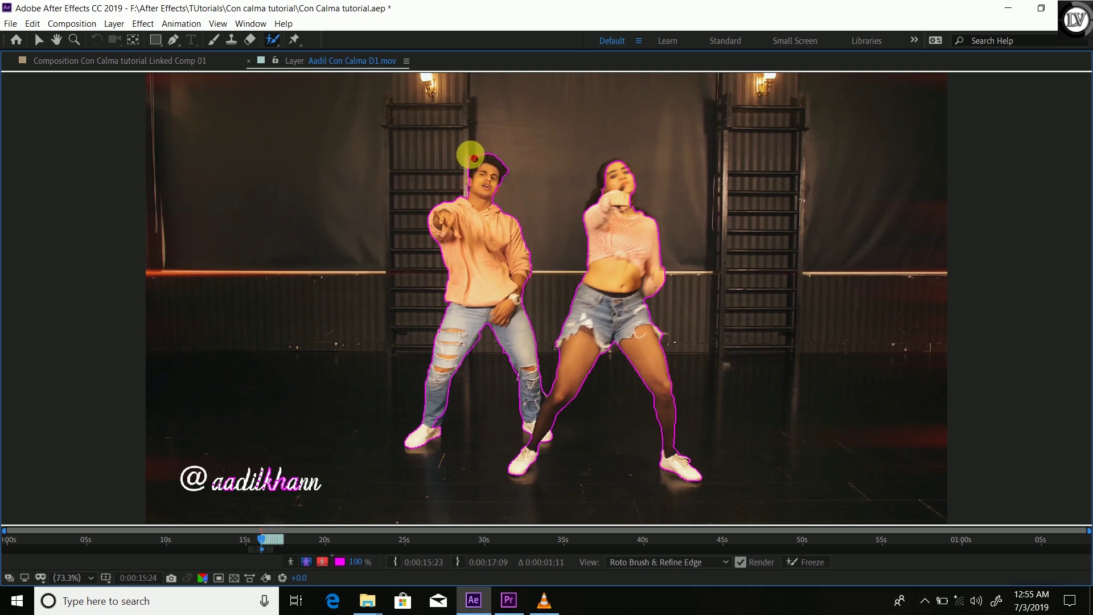
left_click_drag(486, 158, 502, 156)
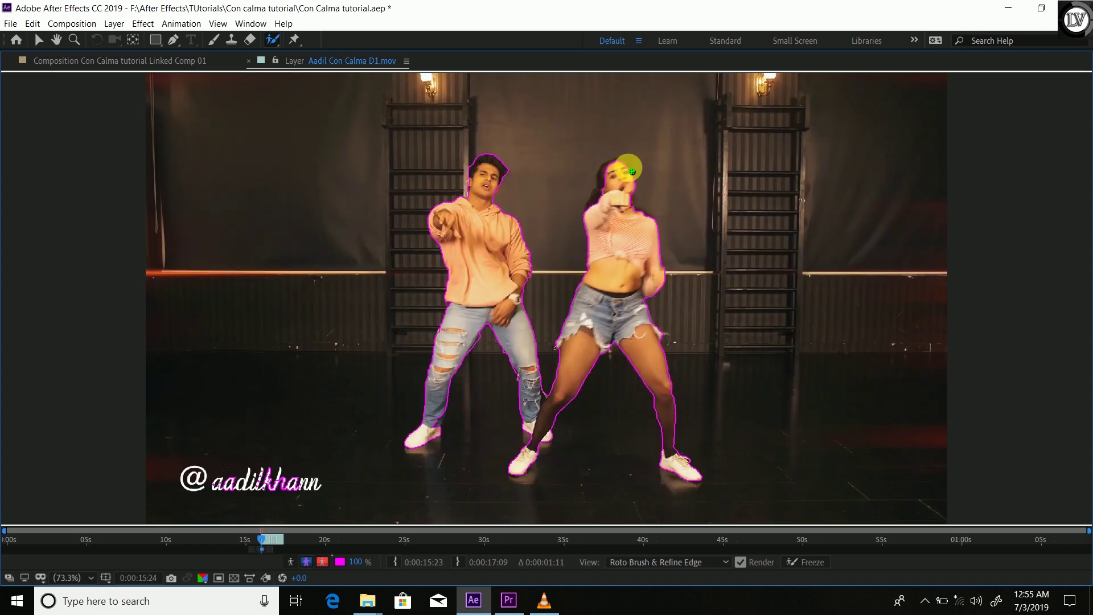
mouse_move(615, 166)
left_mouse_down()
mouse_move(595, 221)
mouse_move(596, 206)
left_mouse_up()
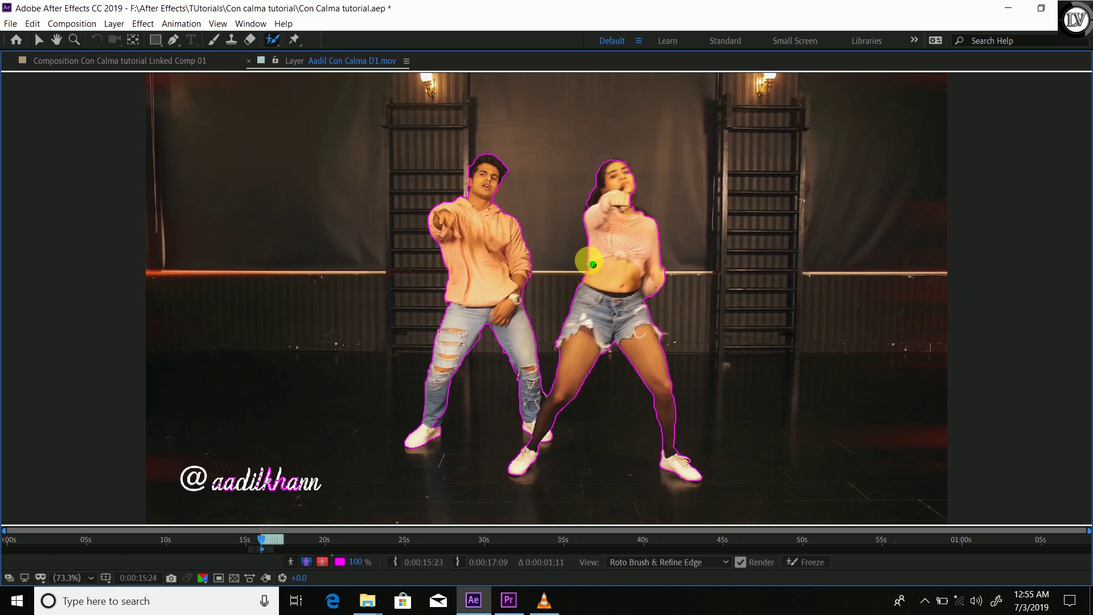
Propagate the roto outline frame by frame to 0:00:16:01 and add the woman's head back
key("Page_Down")
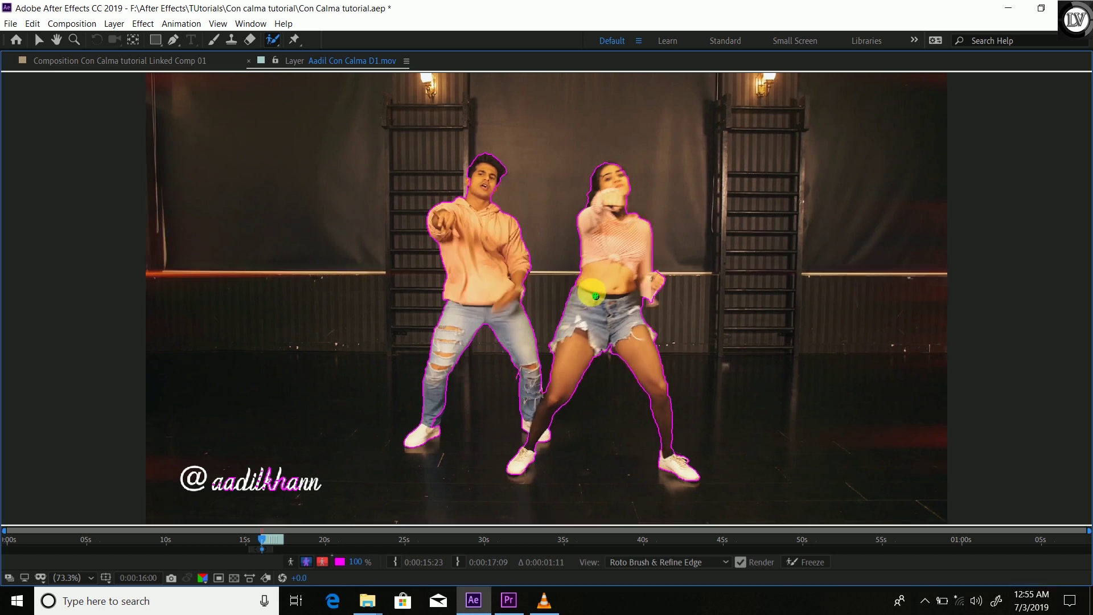
key("Page_Down")
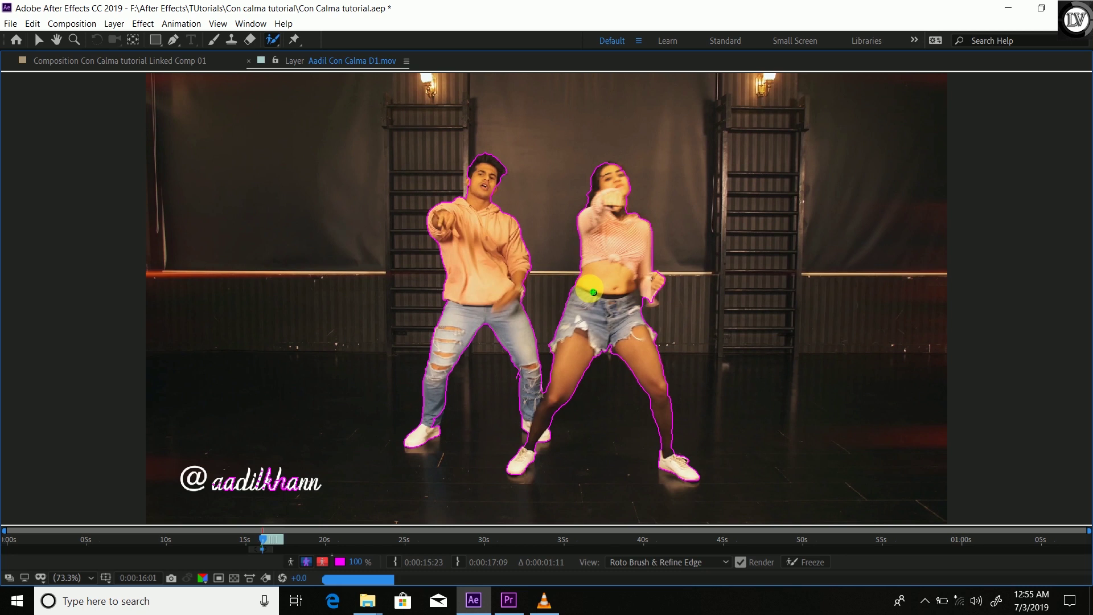
key("Page_Up")
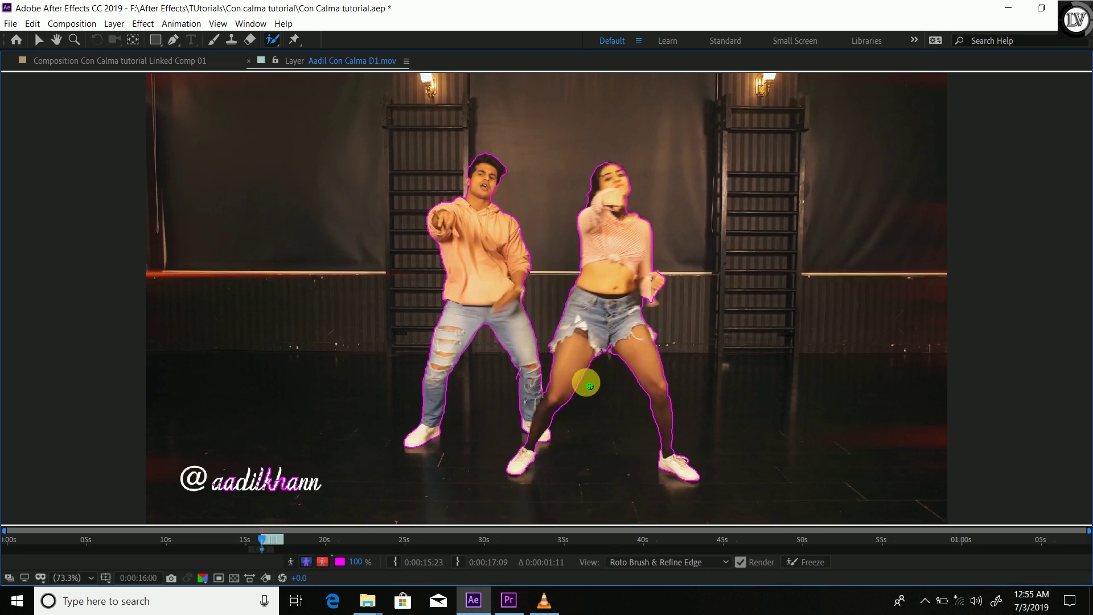
key("Page_Down")
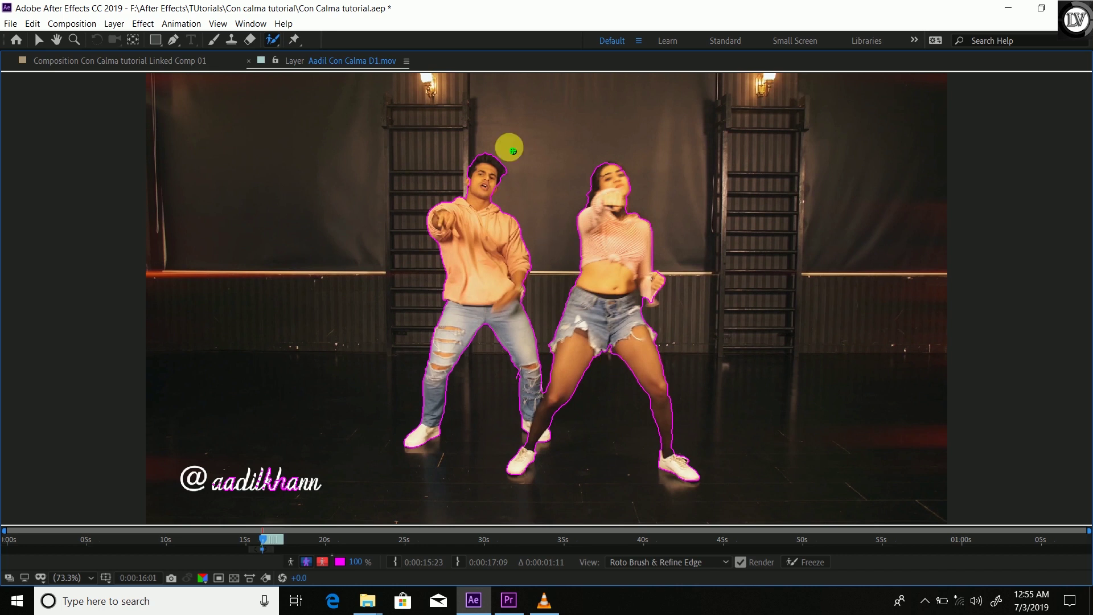
key("Page_Up")
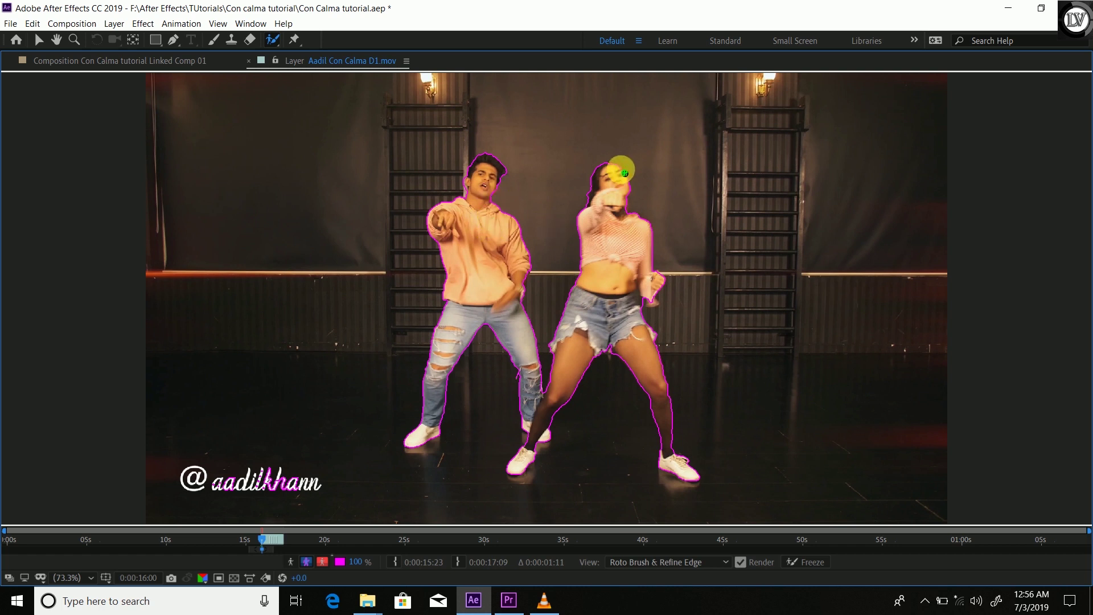
left_click_drag(611, 166, 605, 201)
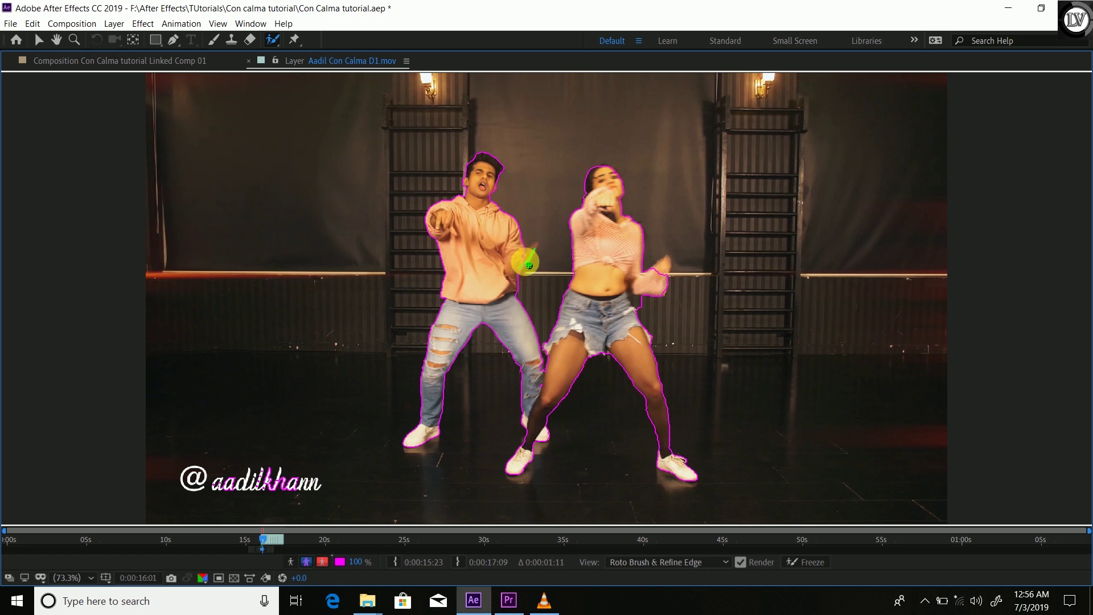
Add the man's arm and woman's hand to the outline, remove background by her hip, then advance a frame
left_click_drag(535, 250, 517, 277)
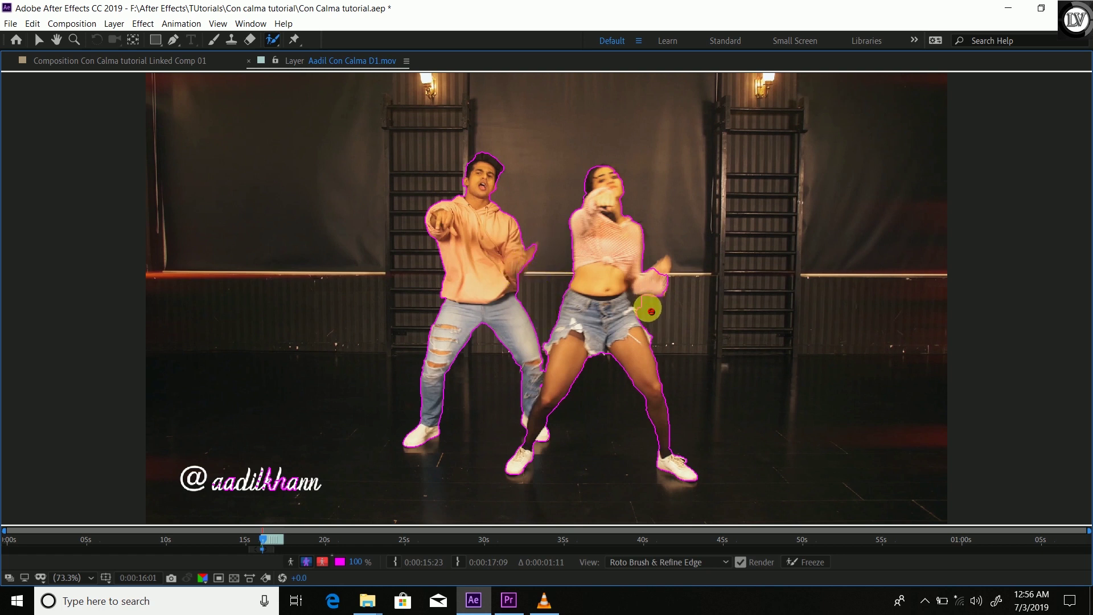
left_click_drag(634, 297, 661, 313)
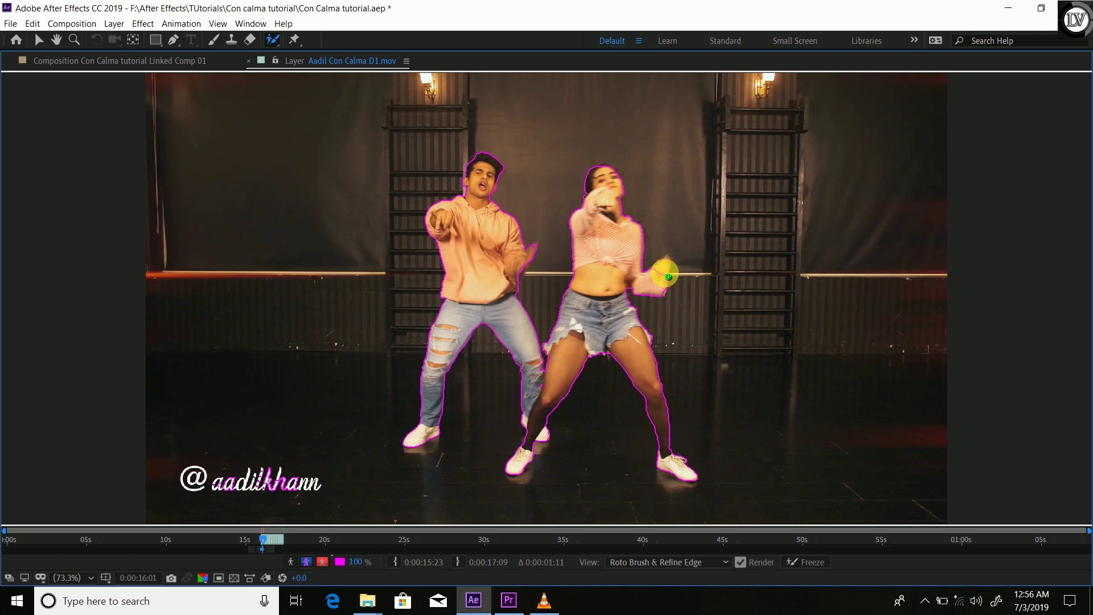
mouse_move(664, 262)
left_mouse_down()
mouse_move(655, 288)
mouse_move(702, 284)
left_mouse_up()
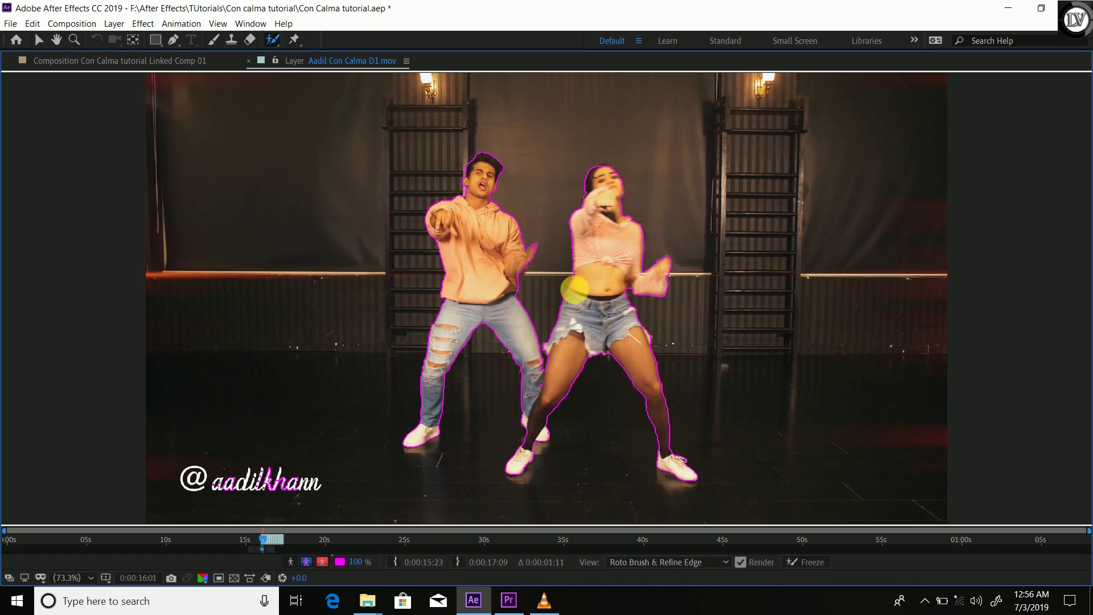
key("Page_Down")
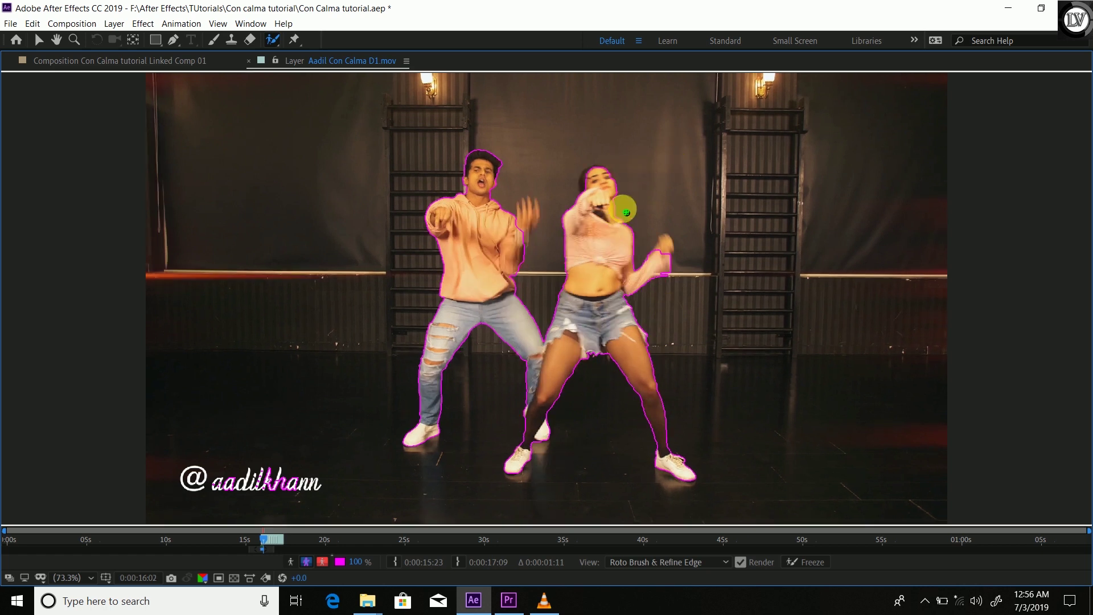
Add the man's raised hand and woman's head, fix her lowered hand, then advance a frame
mouse_move(524, 234)
left_mouse_down()
mouse_move(545, 211)
mouse_move(527, 230)
left_mouse_up()
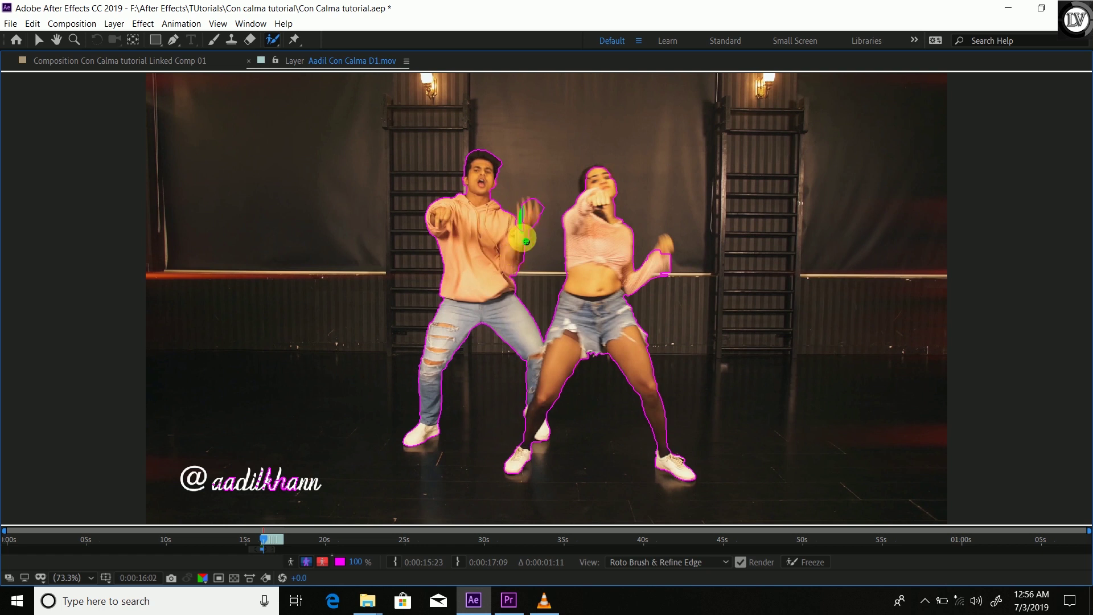
left_click_drag(525, 200, 531, 223)
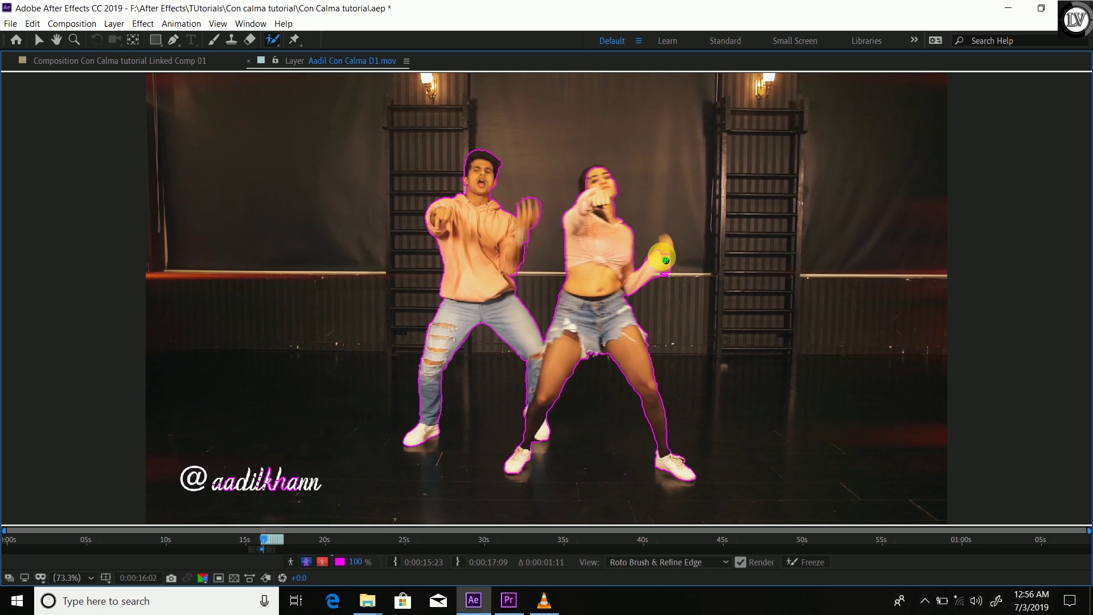
mouse_move(663, 259)
left_mouse_down()
mouse_move(658, 237)
mouse_move(654, 256)
mouse_move(687, 263)
mouse_move(698, 296)
left_mouse_up()
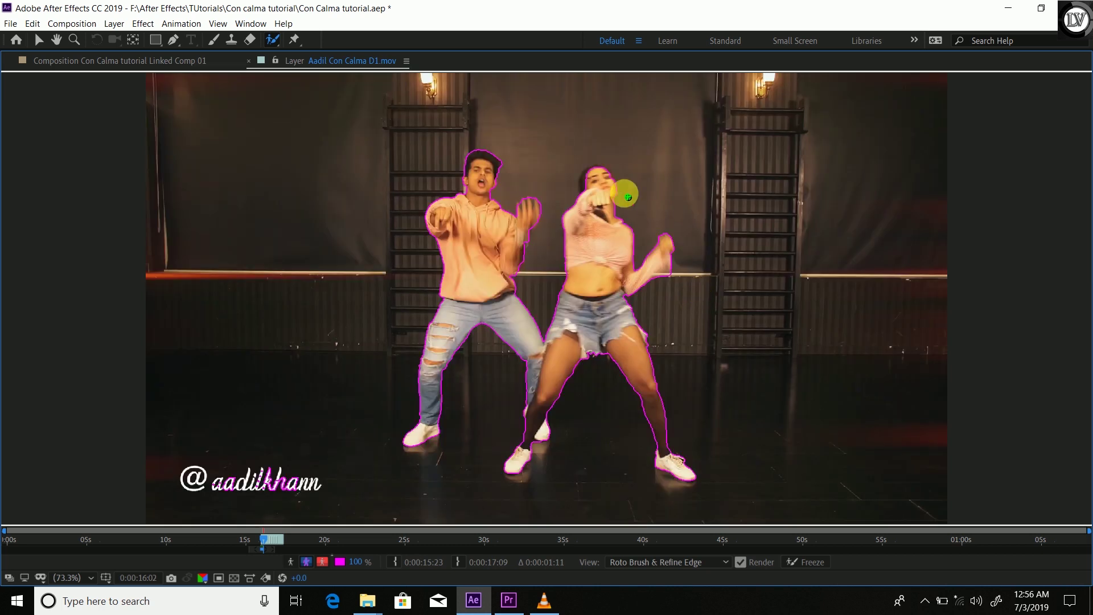
left_click_drag(611, 174, 593, 170)
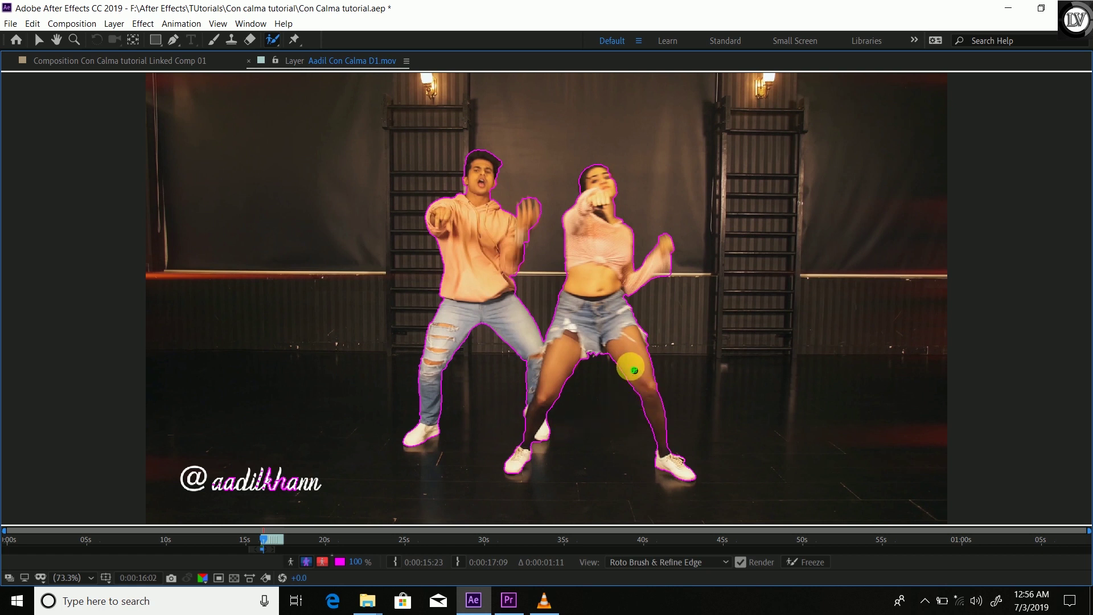
key("Page_Down")
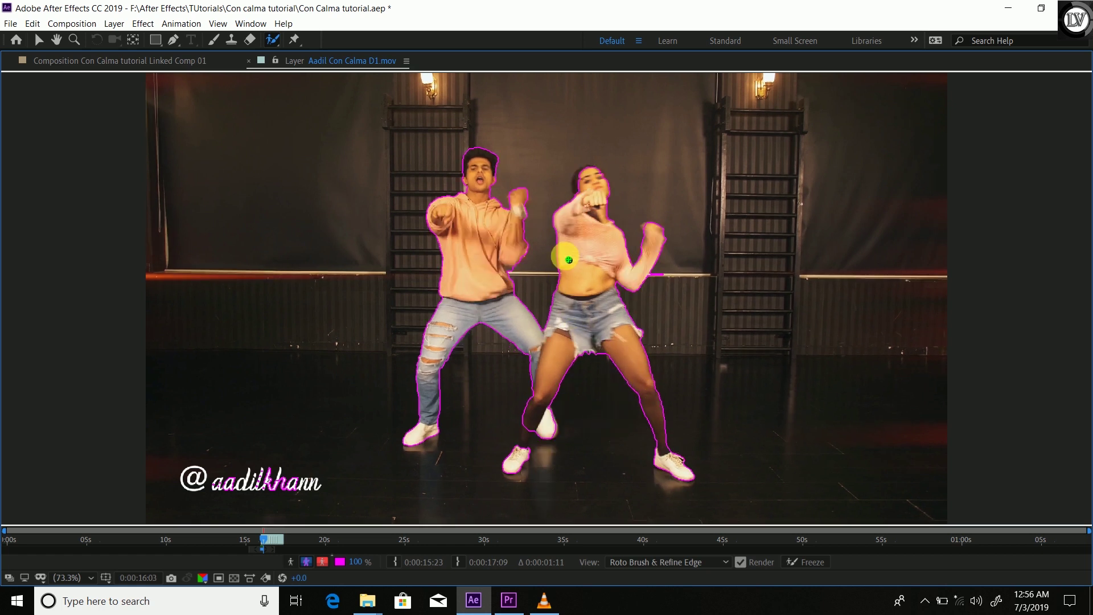
Add the woman's left shoe and top of her head, propagating the outline to 0:00:16:04
mouse_move(529, 425)
left_mouse_down()
mouse_move(520, 454)
mouse_move(540, 446)
left_mouse_up()
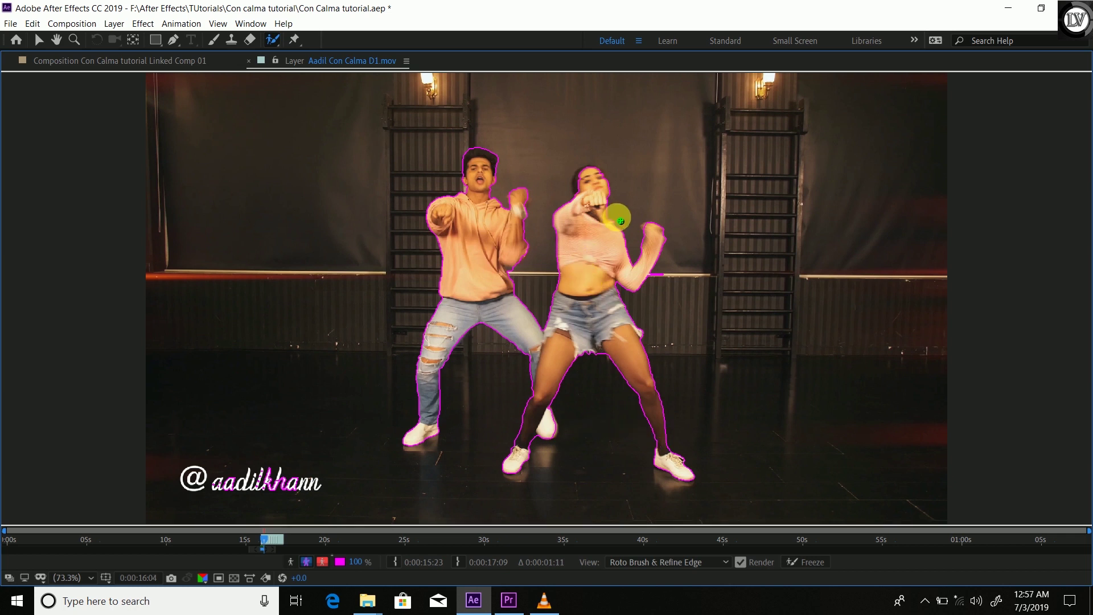
key("Page_Down")
key("Page_Up")
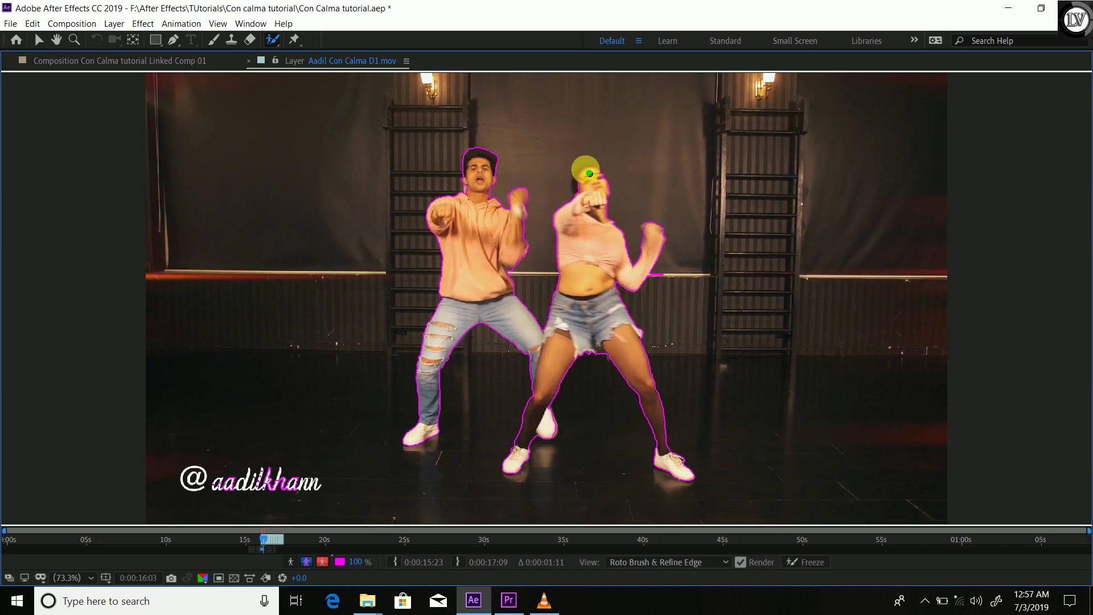
mouse_move(598, 170)
left_mouse_down()
mouse_move(573, 171)
mouse_move(590, 203)
left_mouse_up()
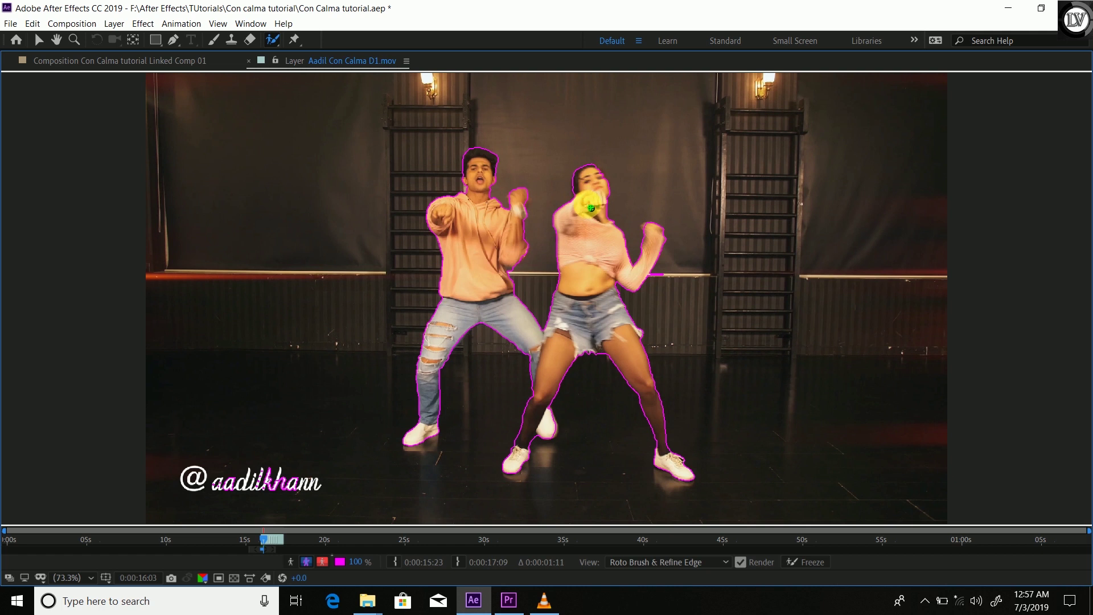
key("Page_Down")
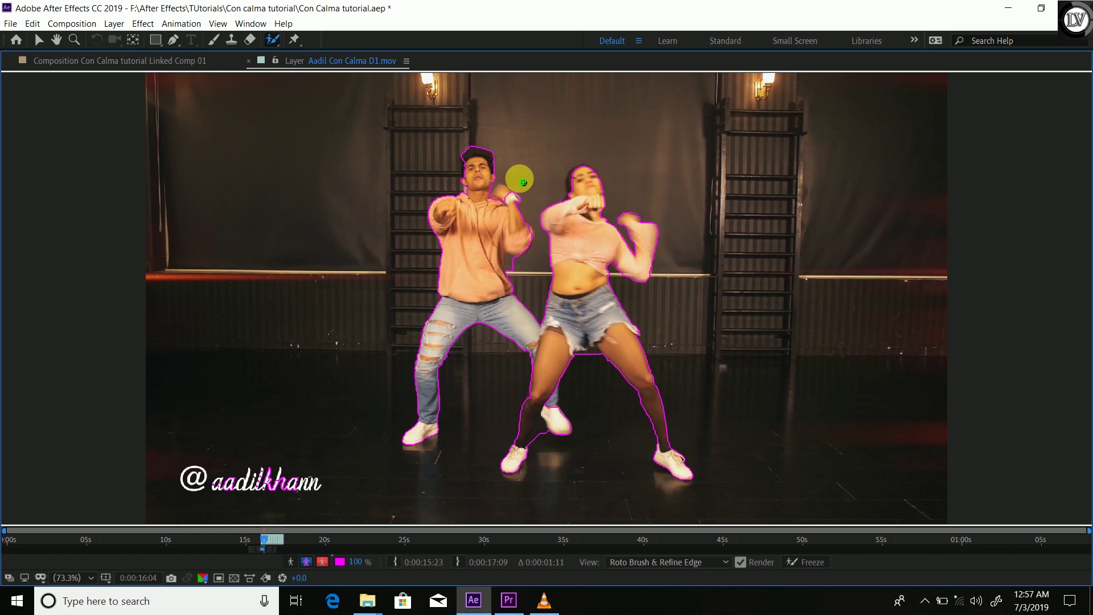
Add the man's hair, face and woman's head and knee; remove background at her shin and between her legs
mouse_move(464, 151)
left_mouse_down()
mouse_move(469, 180)
mouse_move(477, 160)
mouse_move(509, 218)
mouse_move(515, 197)
mouse_move(505, 191)
mouse_move(501, 216)
mouse_move(513, 193)
mouse_move(507, 209)
mouse_move(519, 202)
mouse_move(515, 230)
left_mouse_up()
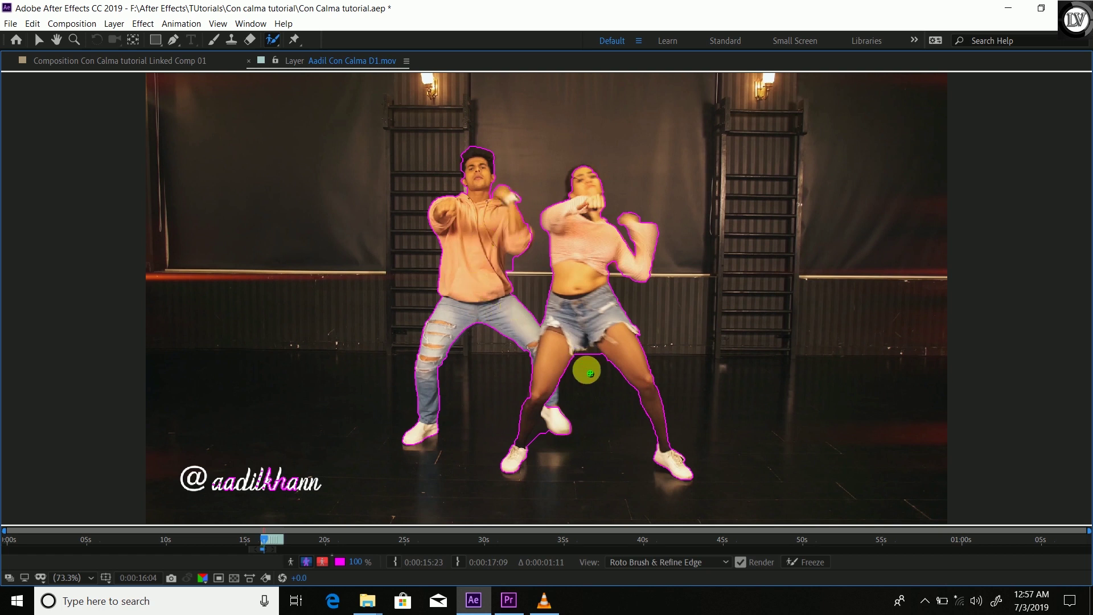
mouse_move(545, 431)
left_mouse_down()
mouse_move(545, 447)
mouse_move(547, 430)
mouse_move(542, 439)
mouse_move(560, 444)
mouse_move(549, 439)
left_mouse_up()
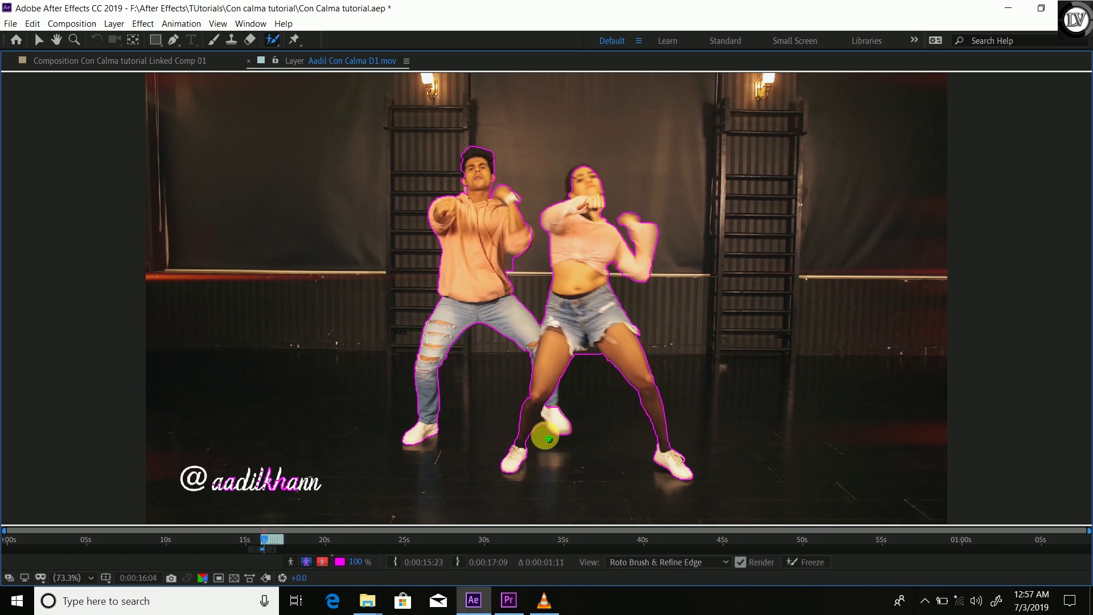
left_click_drag(555, 387, 552, 412)
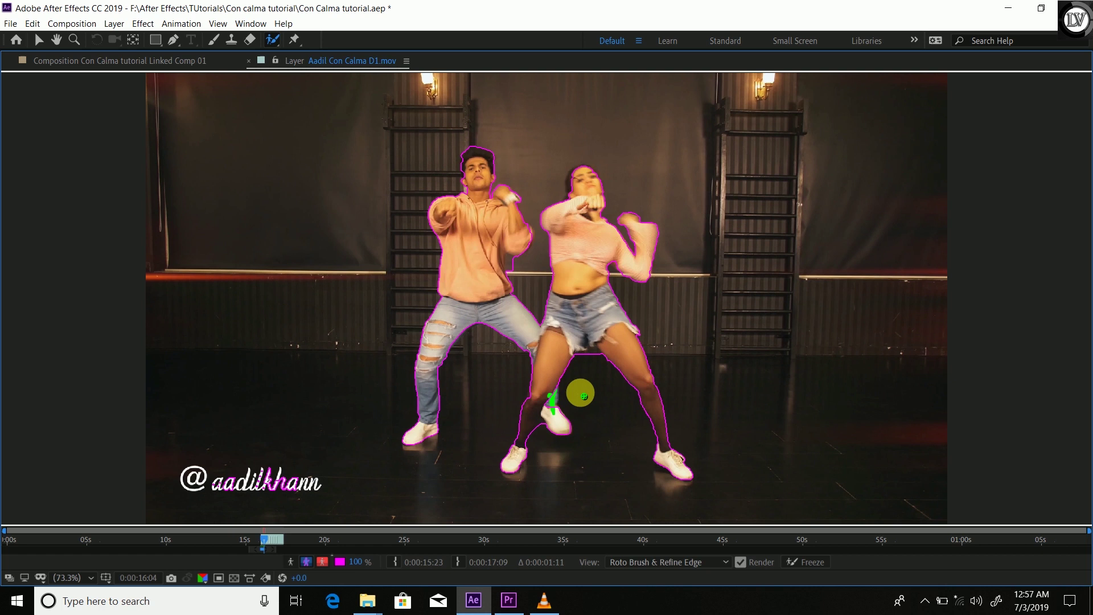
left_click_drag(592, 349, 593, 356)
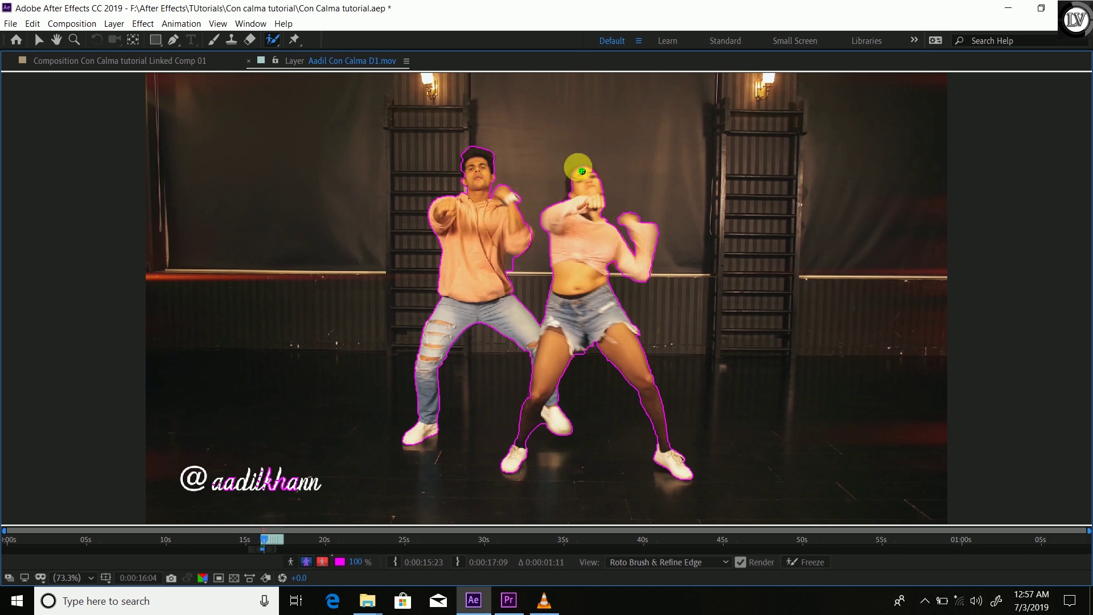
left_click_drag(572, 171, 595, 162)
Advance to 0:00:16:05, add the man's head, and restore the full workspace
key("Page_Down")
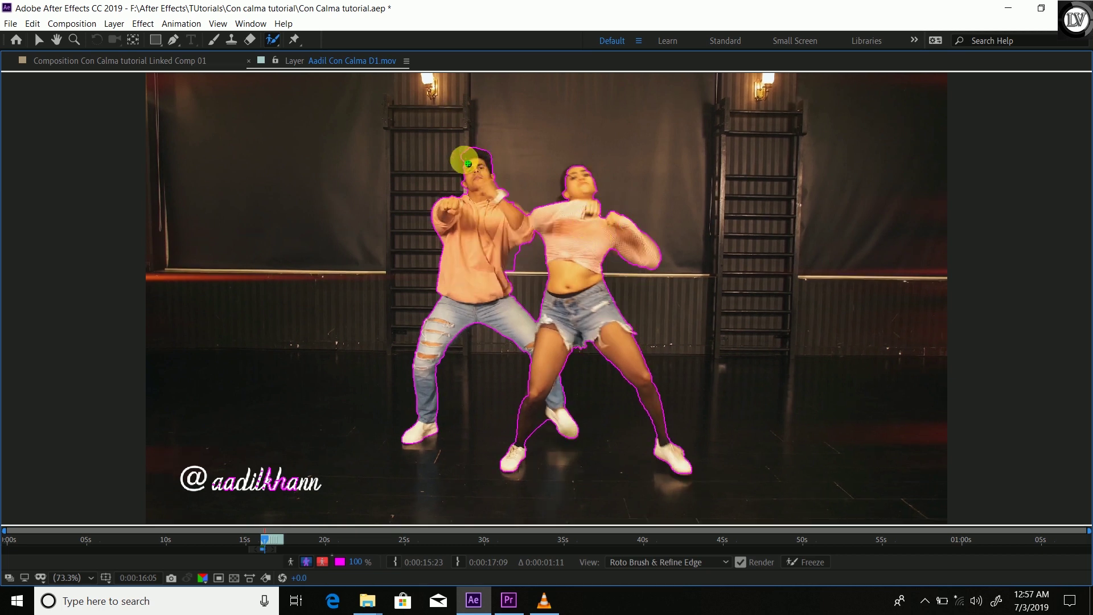
mouse_move(468, 164)
left_mouse_down()
mouse_move(463, 188)
mouse_move(486, 176)
mouse_move(478, 167)
left_mouse_up()
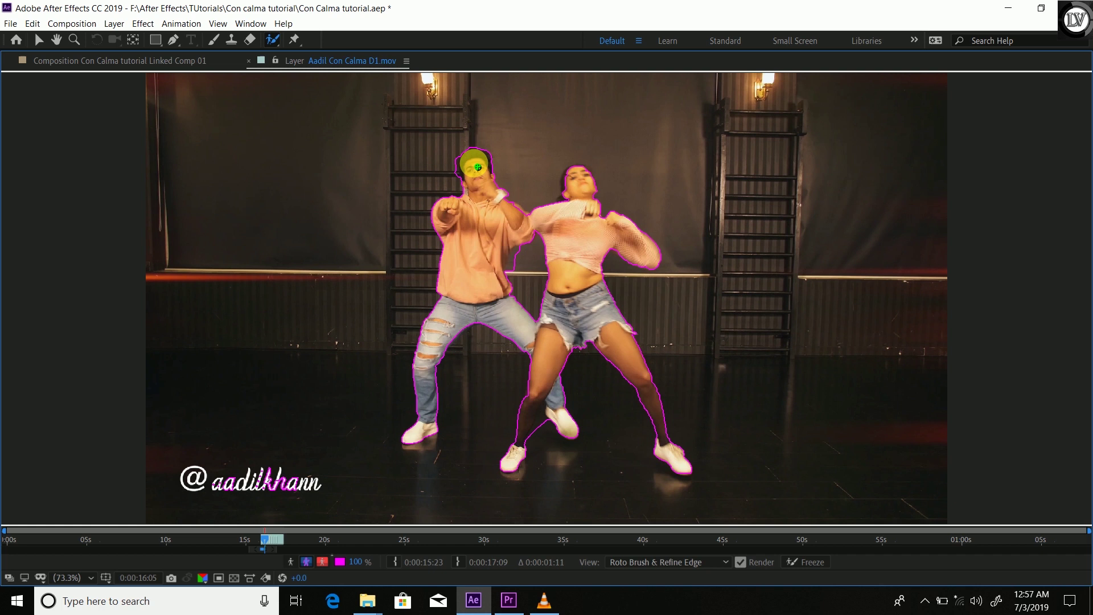
key("grave")
Save the project, return to the composition view with the Selection tool, and step forward
key("ctrl+s")
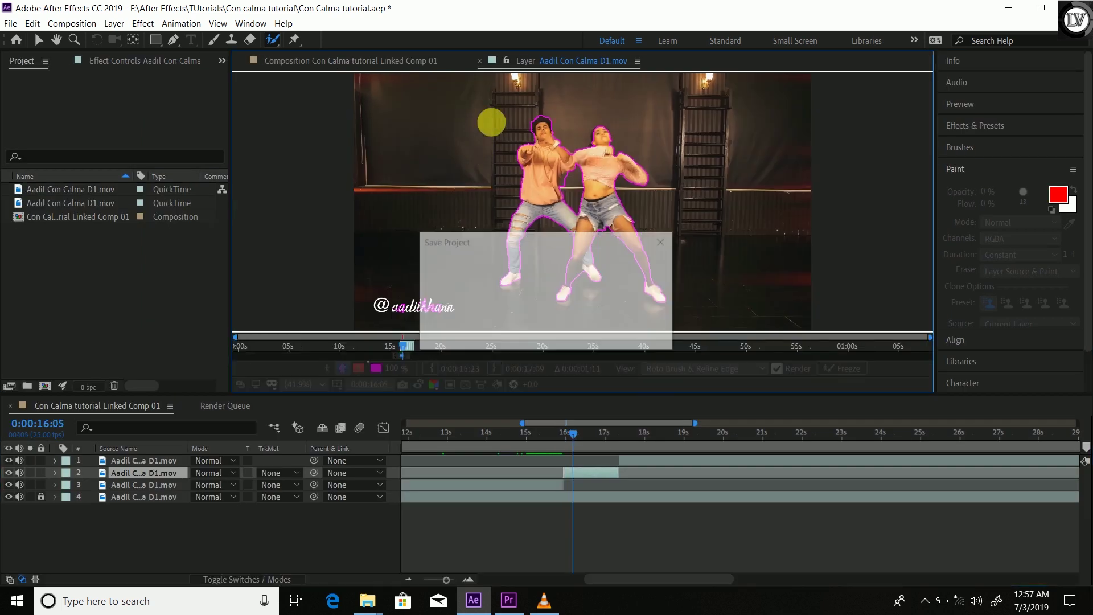
left_click(414, 62)
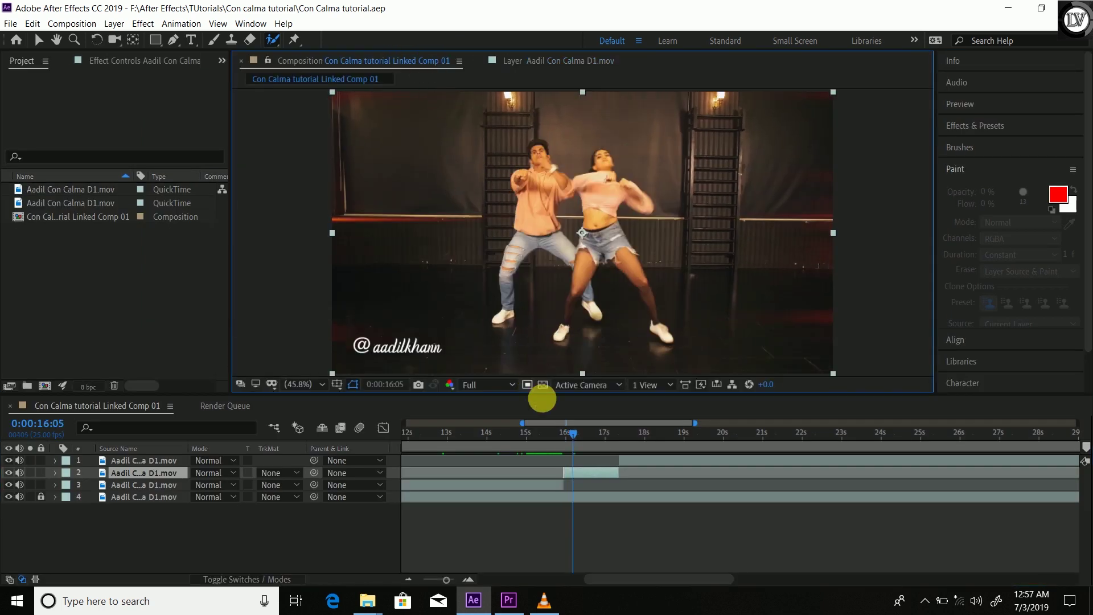
key("v")
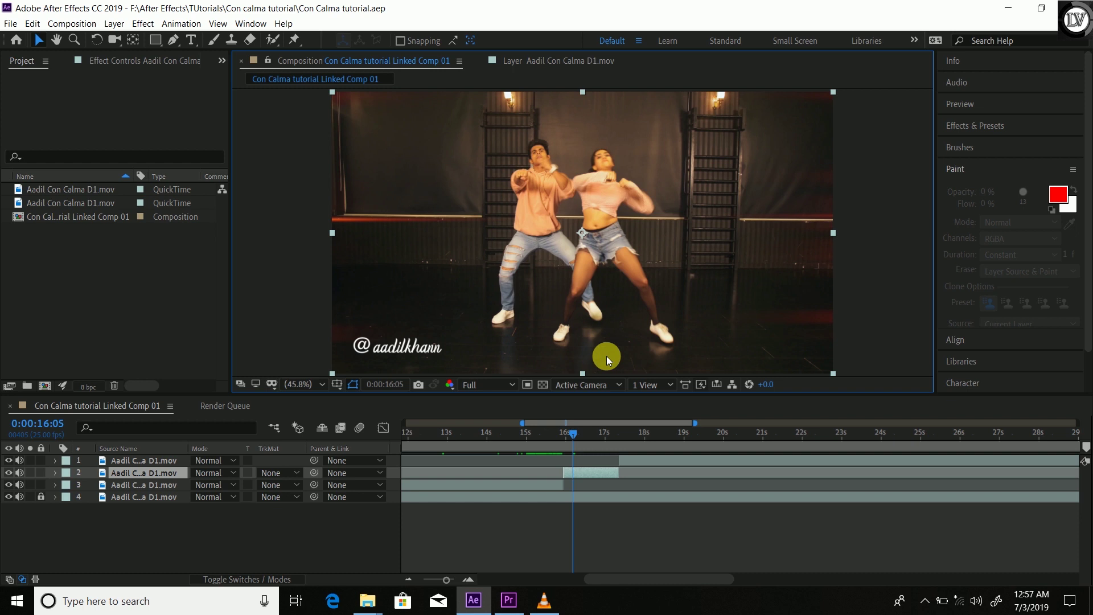
key("Page_Down")
key("Page_Down")
key("Page_Down")
Duplicate the dancer layer and trim the copy to start just before the 16-second mark
key("ctrl+d")
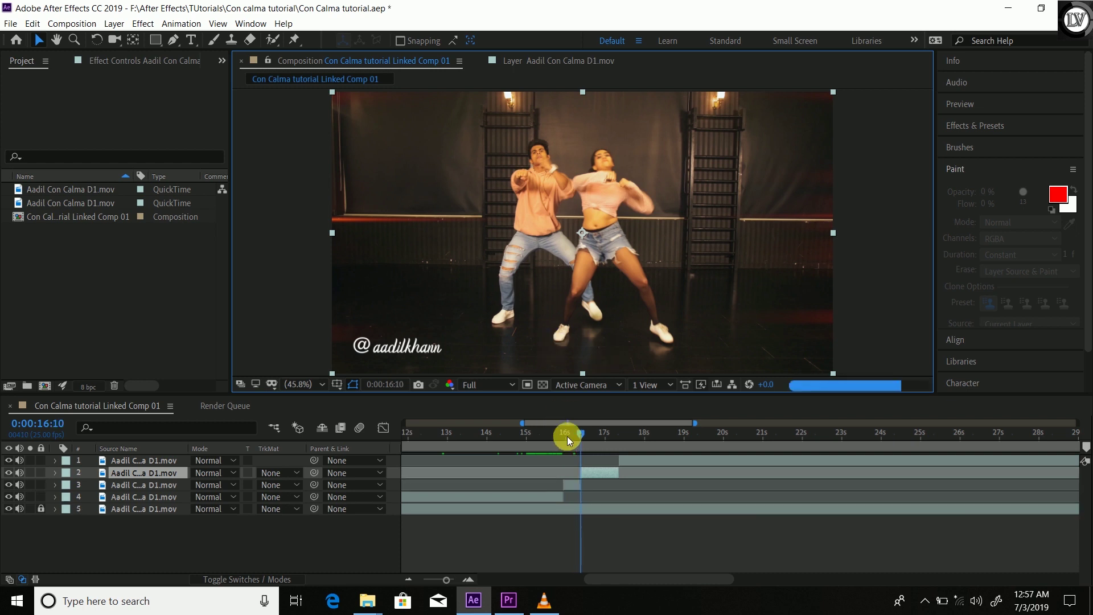
left_click(563, 434)
left_click_drag(578, 482, 580, 478)
left_click(474, 576)
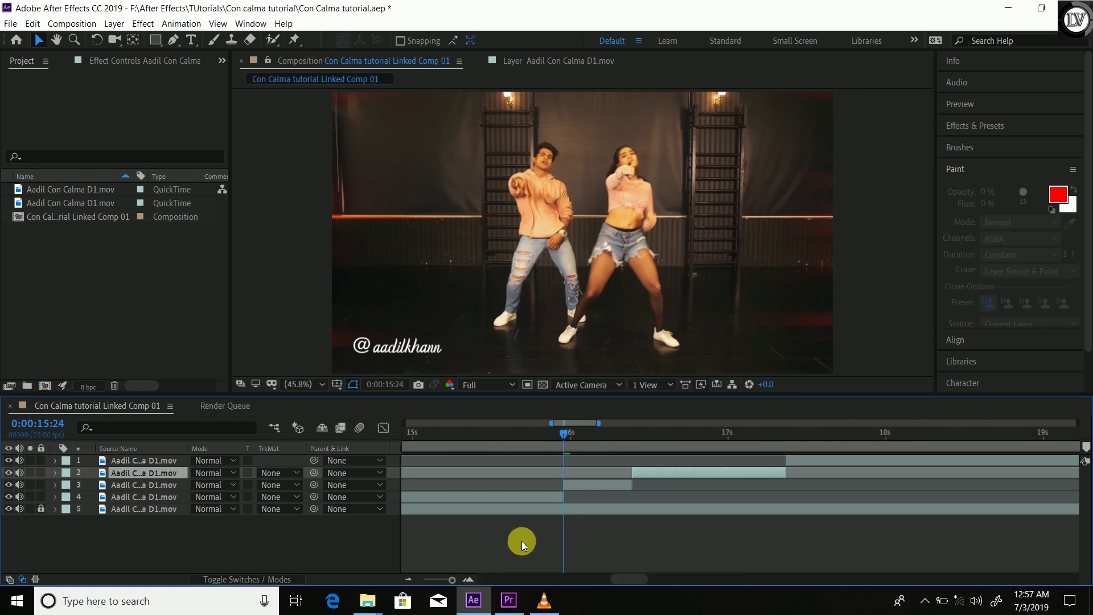
key("Page_Down")
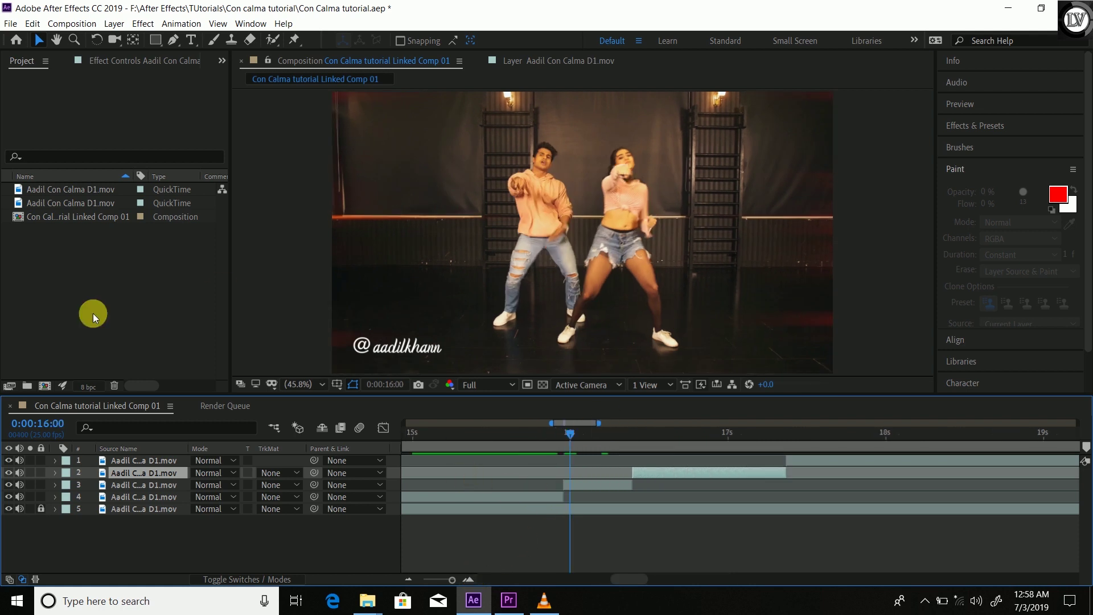
Show layer 3's Effect Controls with Roto Brush & Refine Edge collapsed, then bring VLC forward
left_click(180, 482)
left_click(163, 60)
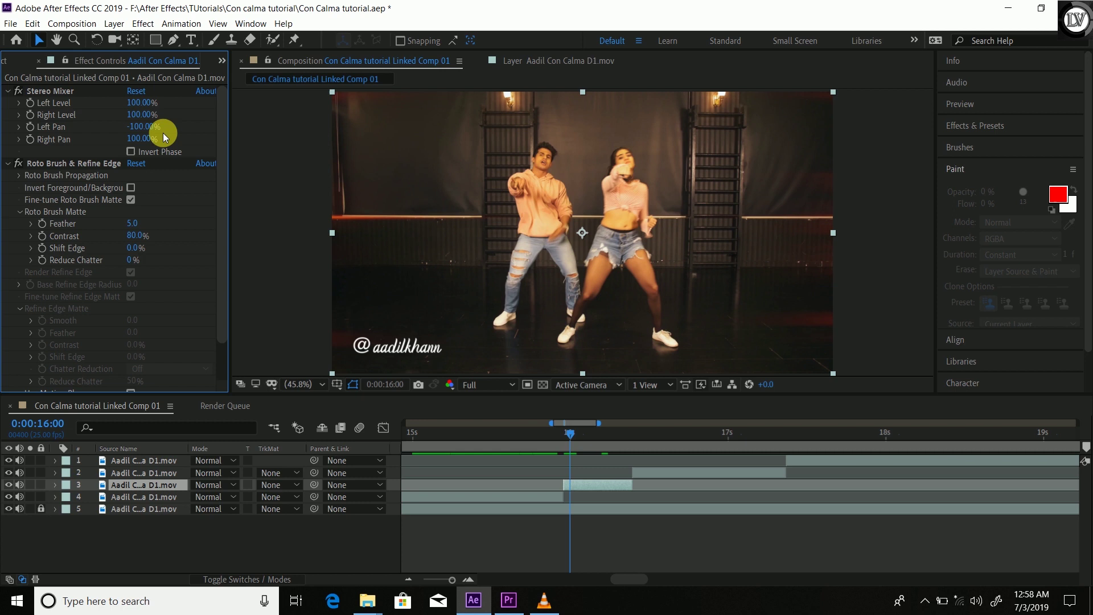
left_click(7, 164)
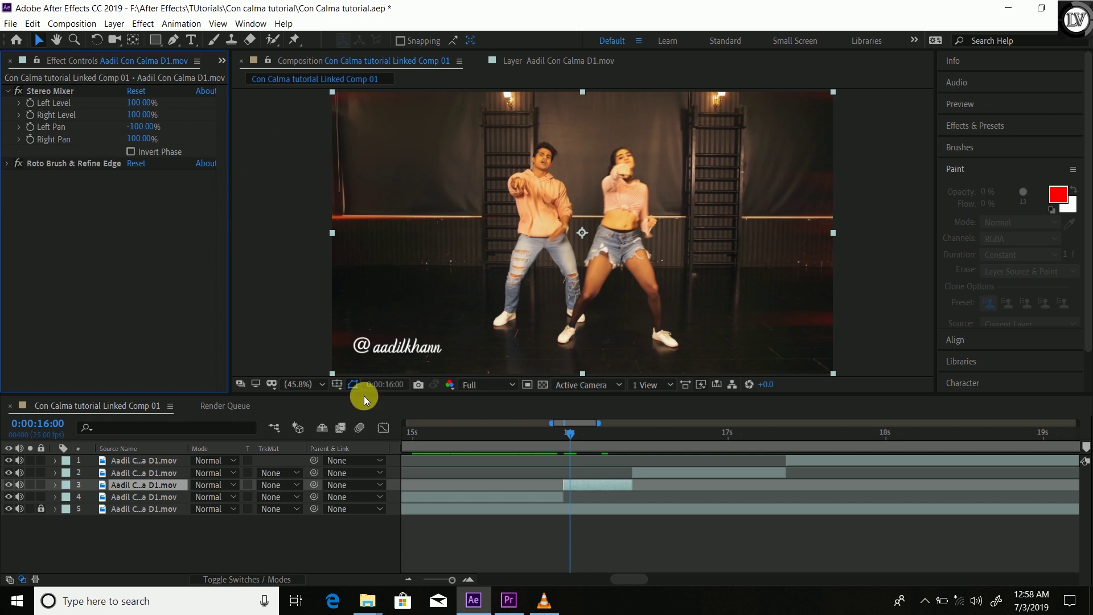
left_click(545, 601)
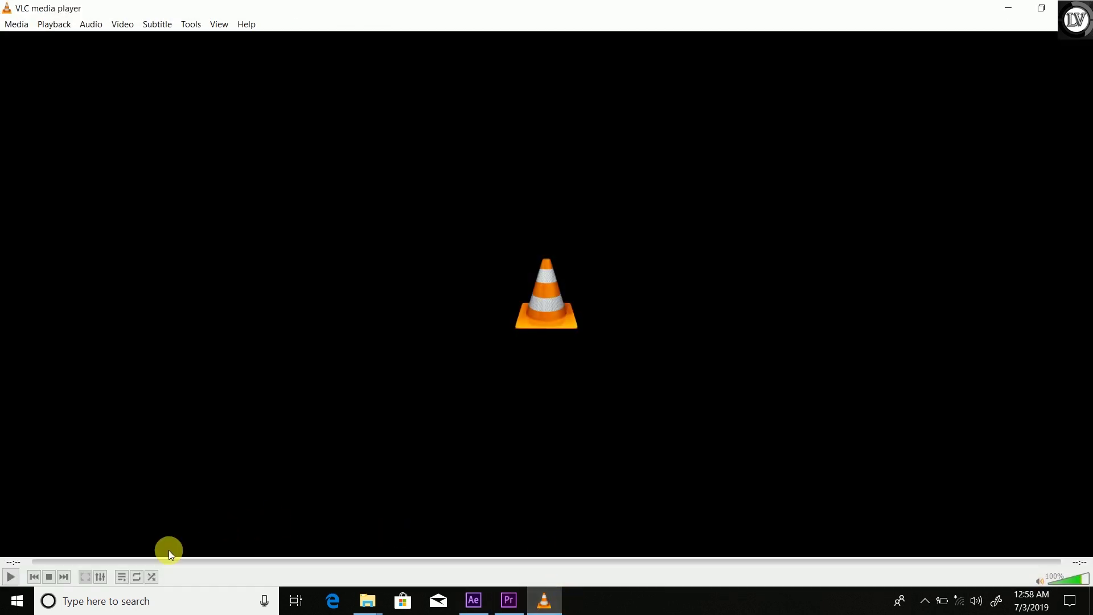
Open the Aadil Con Calma VFX FInal video from VLC's recent files
left_click(10, 577)
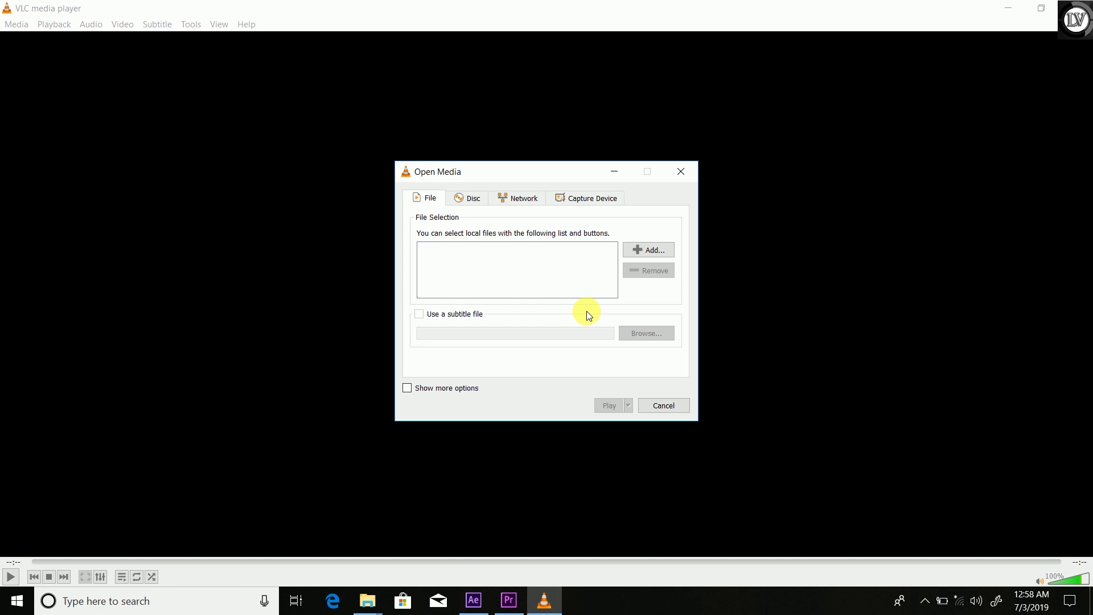
left_click(681, 172)
left_click_drag(545, 606, 565, 391)
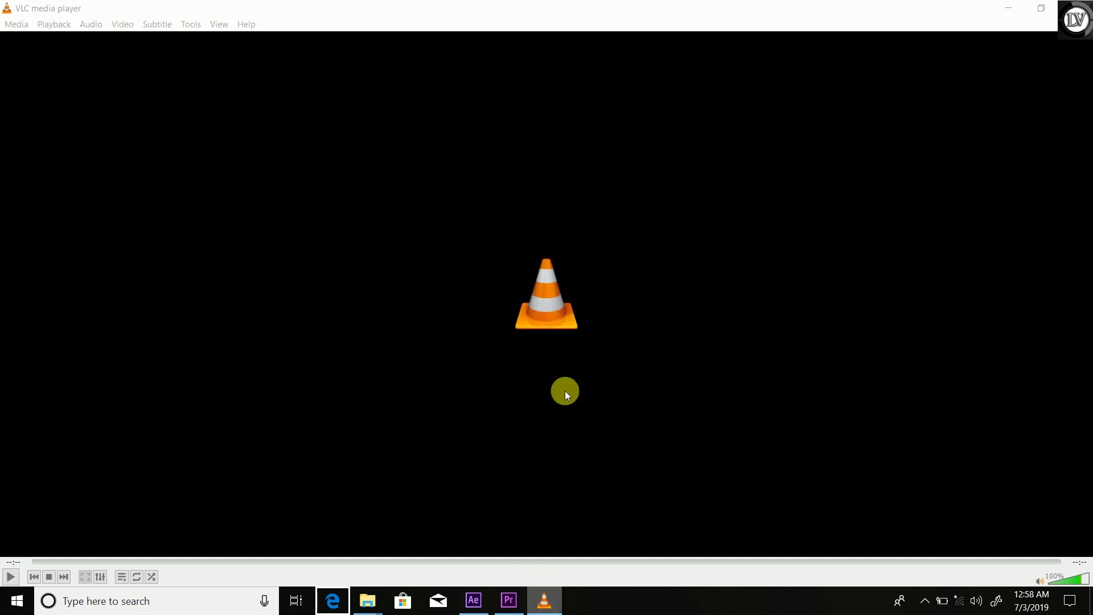
left_click(530, 307)
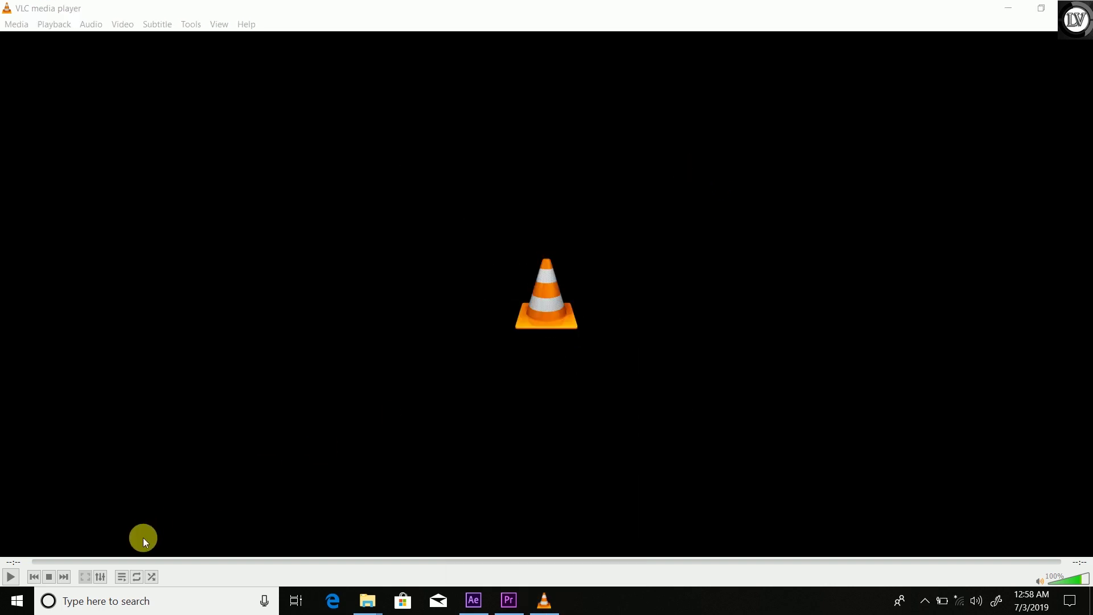
Seek the video to 16 seconds, pause it, and switch back to After Effects
left_click(142, 562)
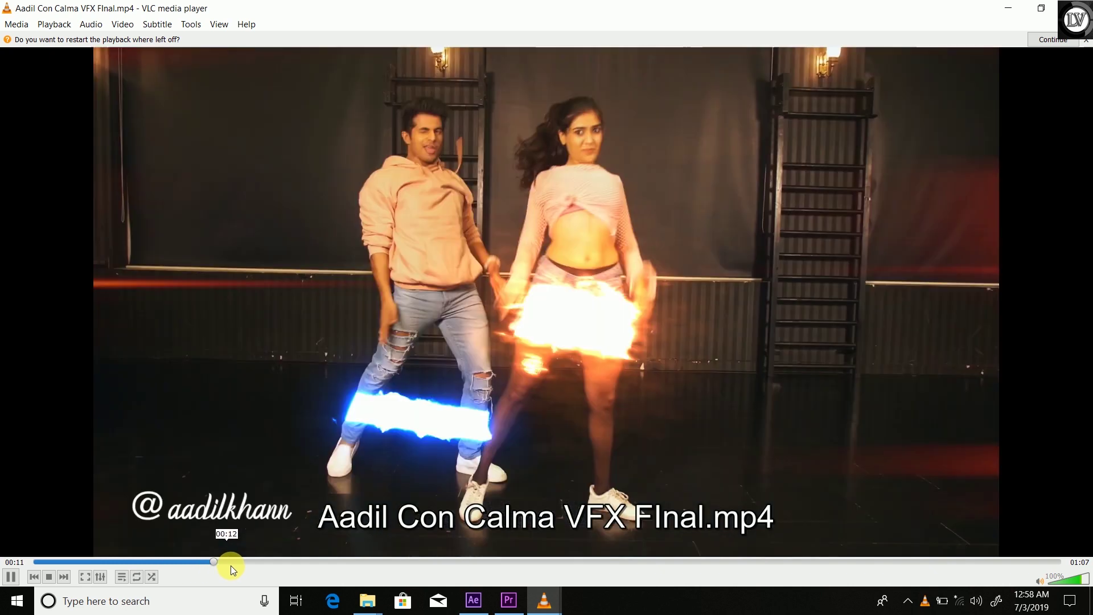
left_click(276, 562)
key("space")
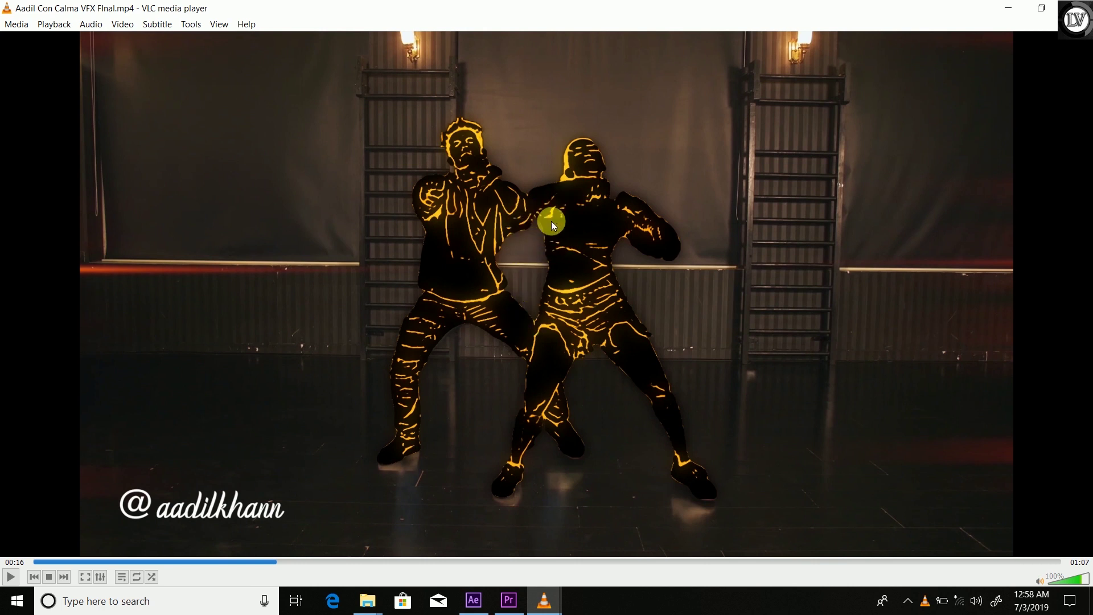
key("alt+Tab")
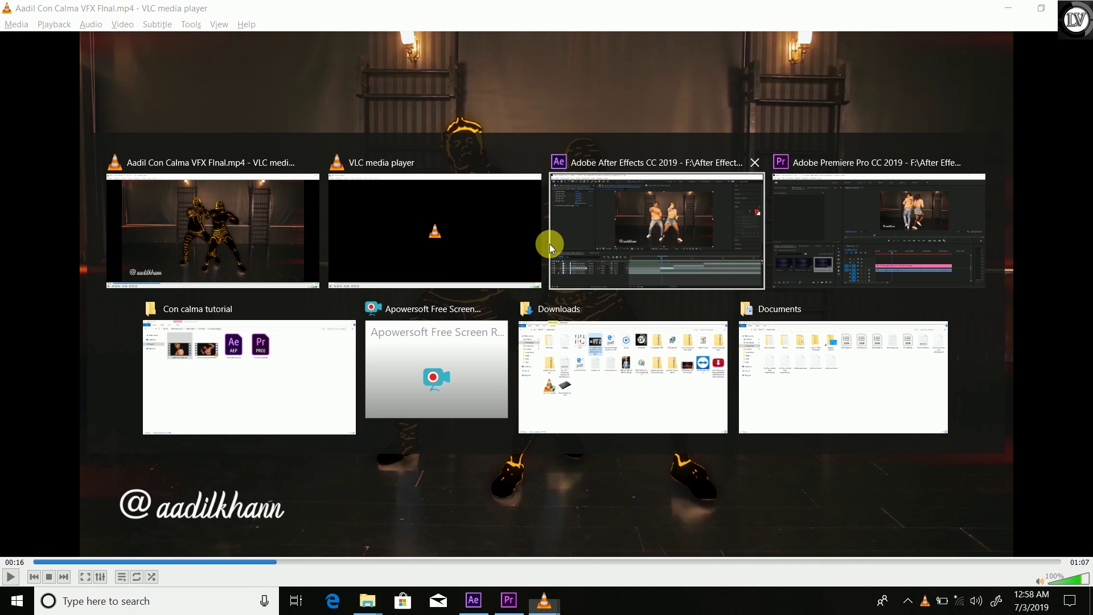
key("alt+Tab")
key("alt+Tab")
key("alt+Tab")
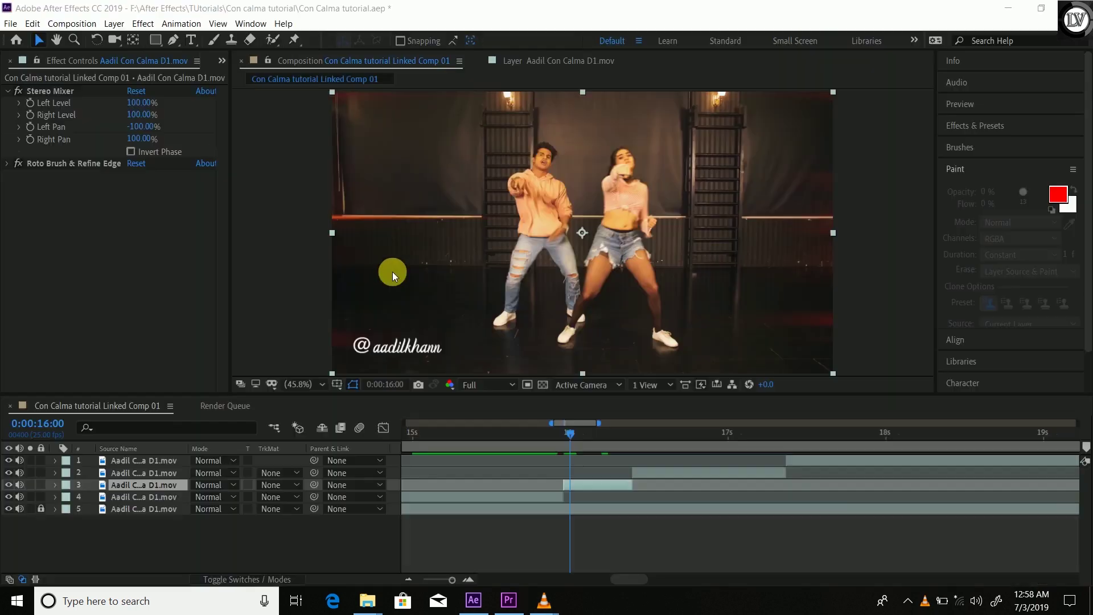
Add a Cartoon effect after Roto Brush & Refine Edge with Render set to Edges, then collapse it
left_click(52, 163)
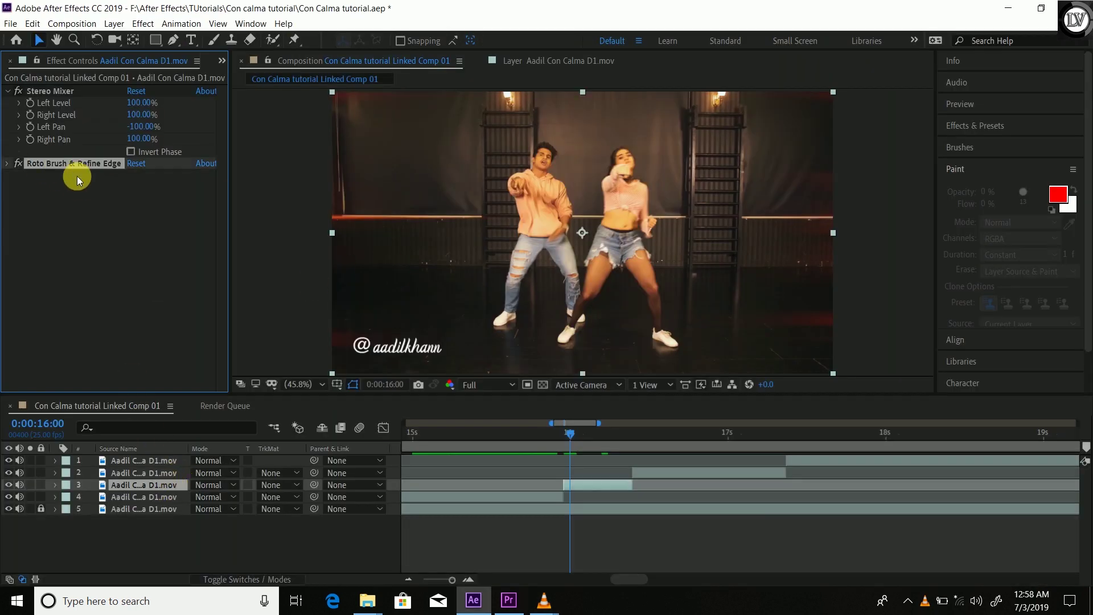
left_click(142, 23)
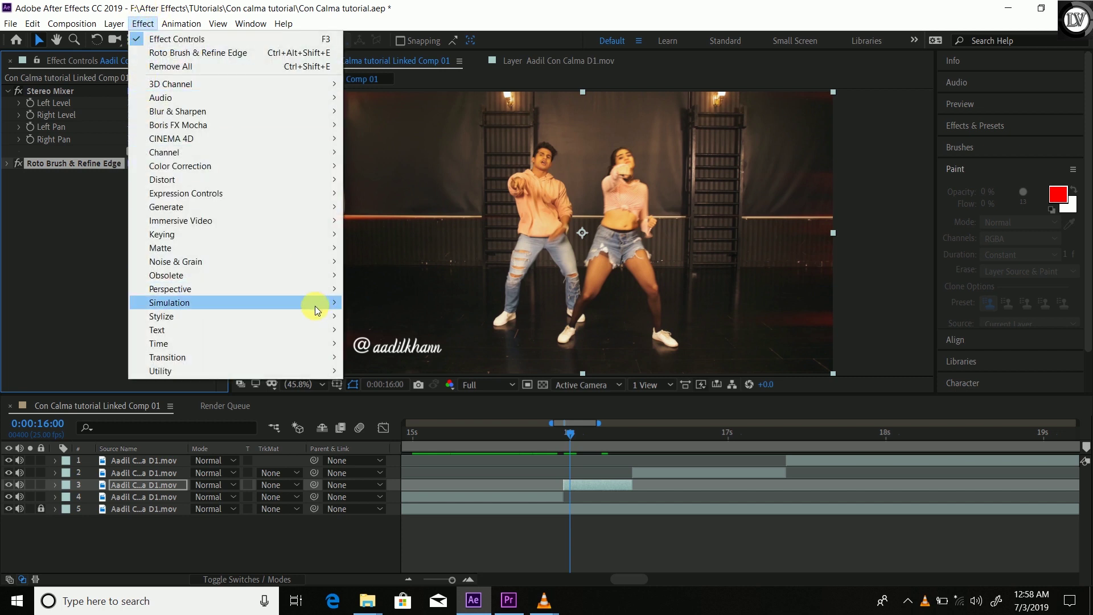
mouse_move(316, 315)
left_click(401, 293)
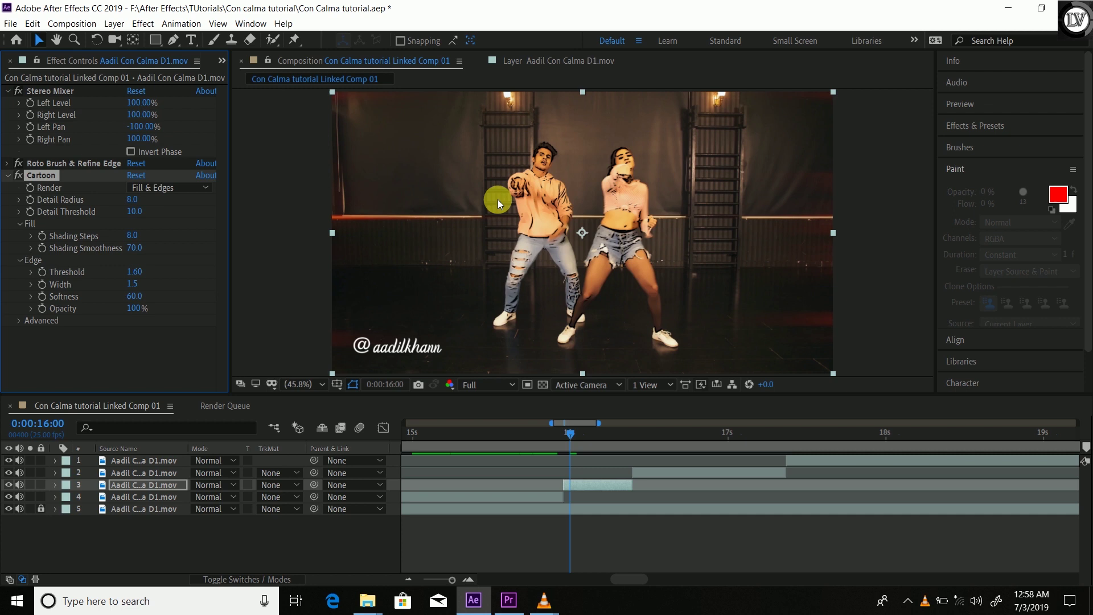
left_click(193, 187)
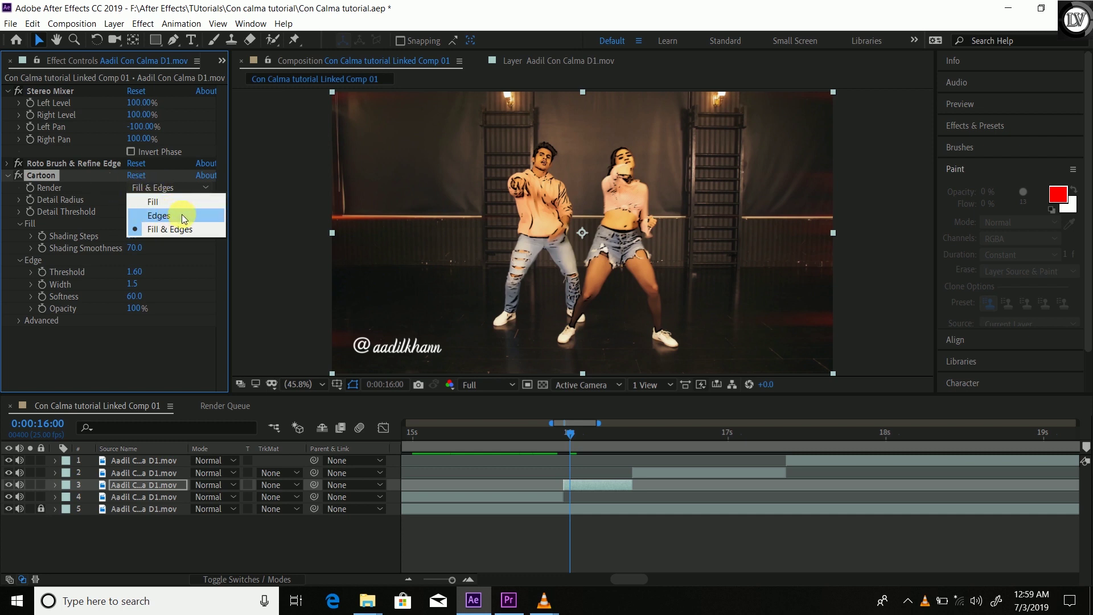
left_click(158, 216)
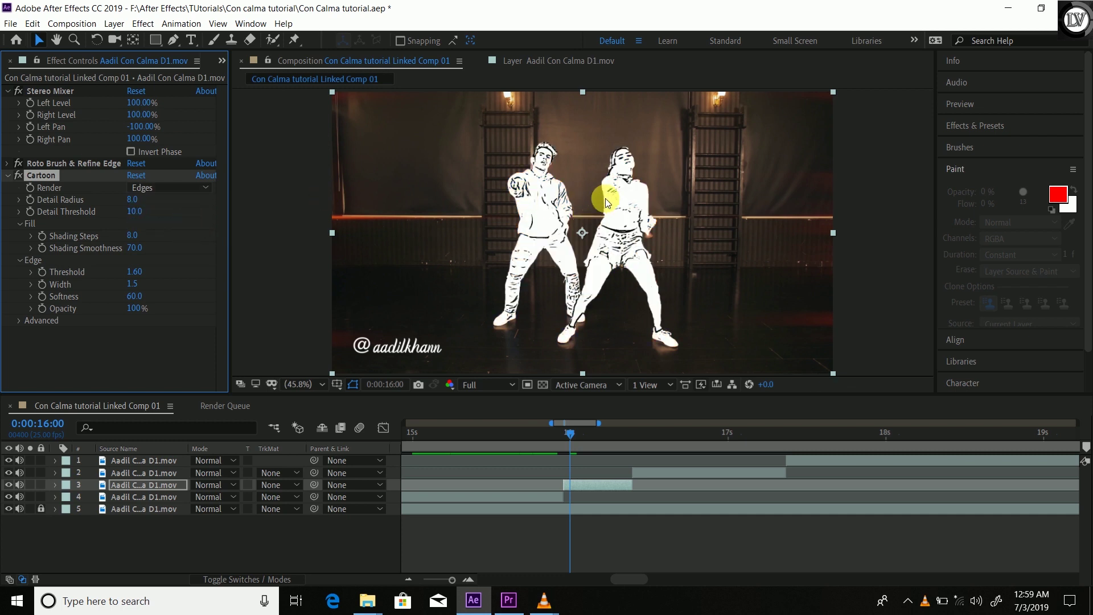
left_click(8, 176)
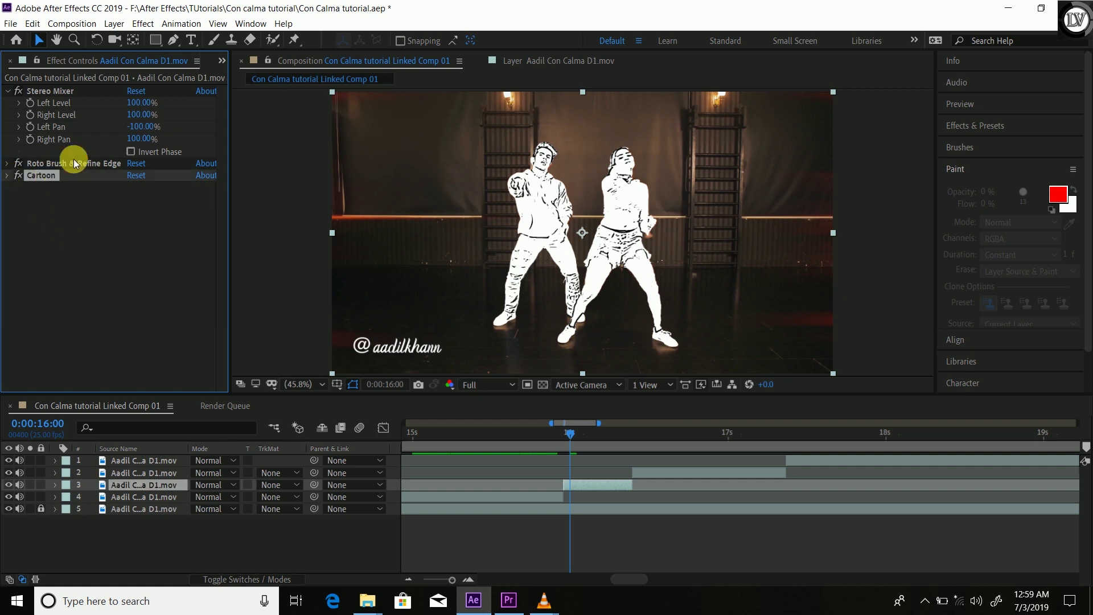
Add an Invert effect to the dancer layer and collapse it
left_click(143, 23)
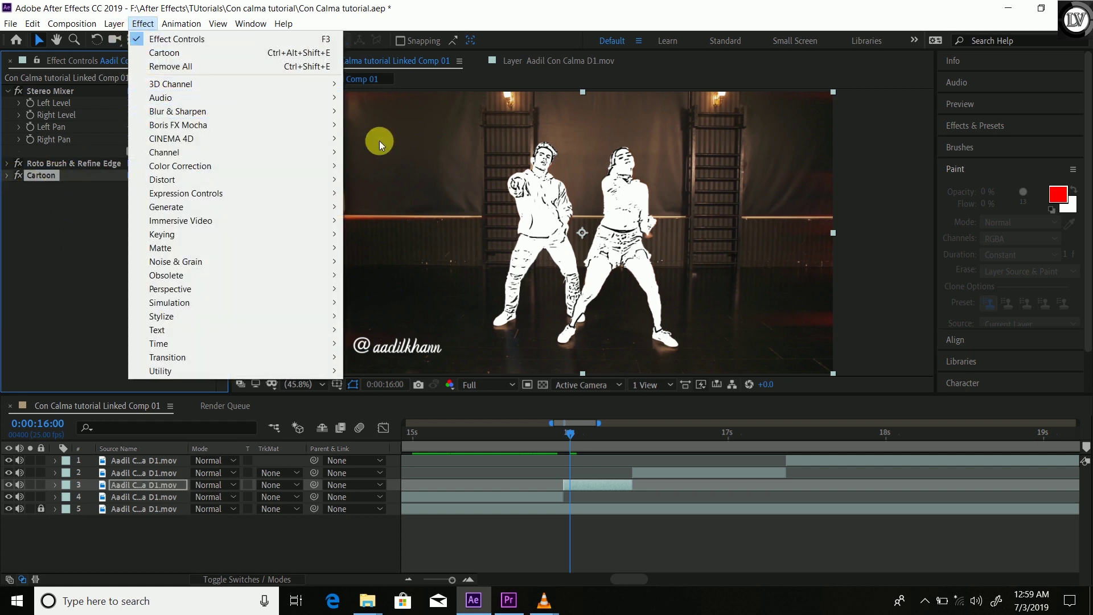
mouse_move(319, 150)
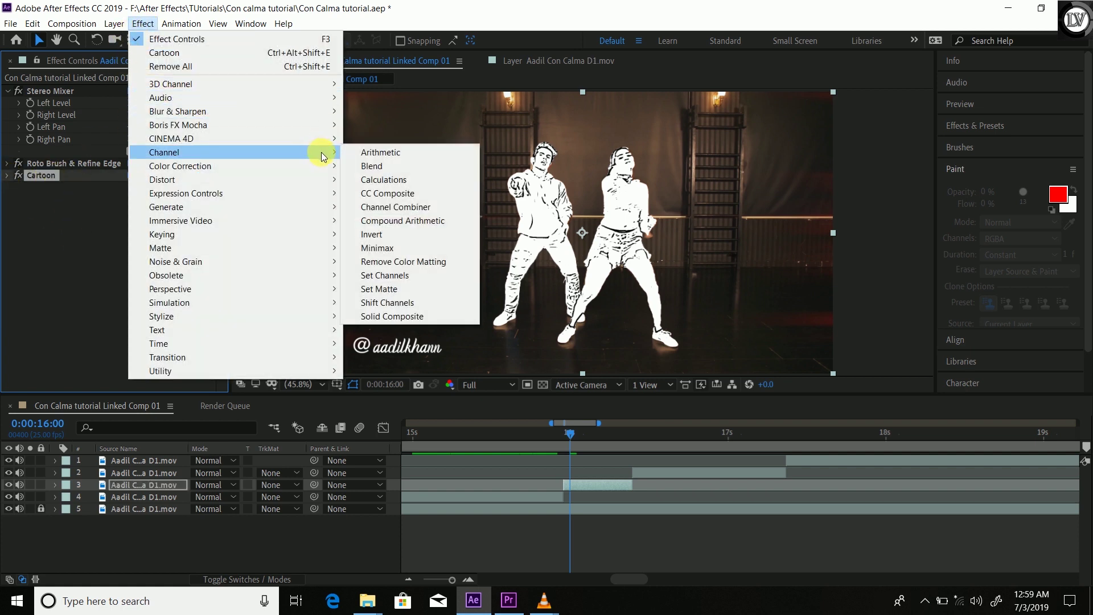
left_click(376, 234)
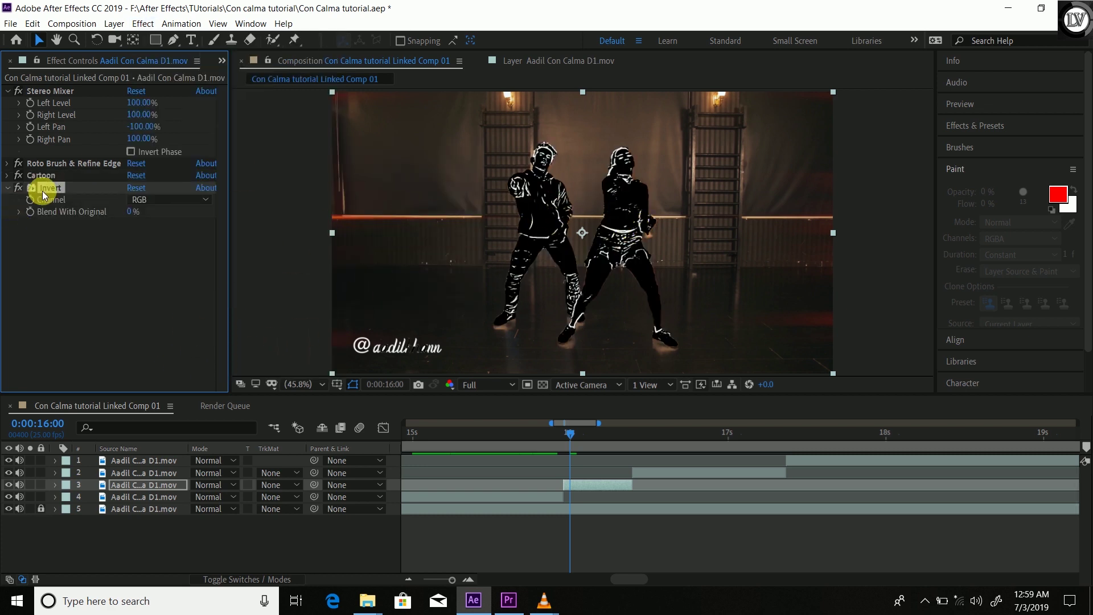
left_click(8, 188)
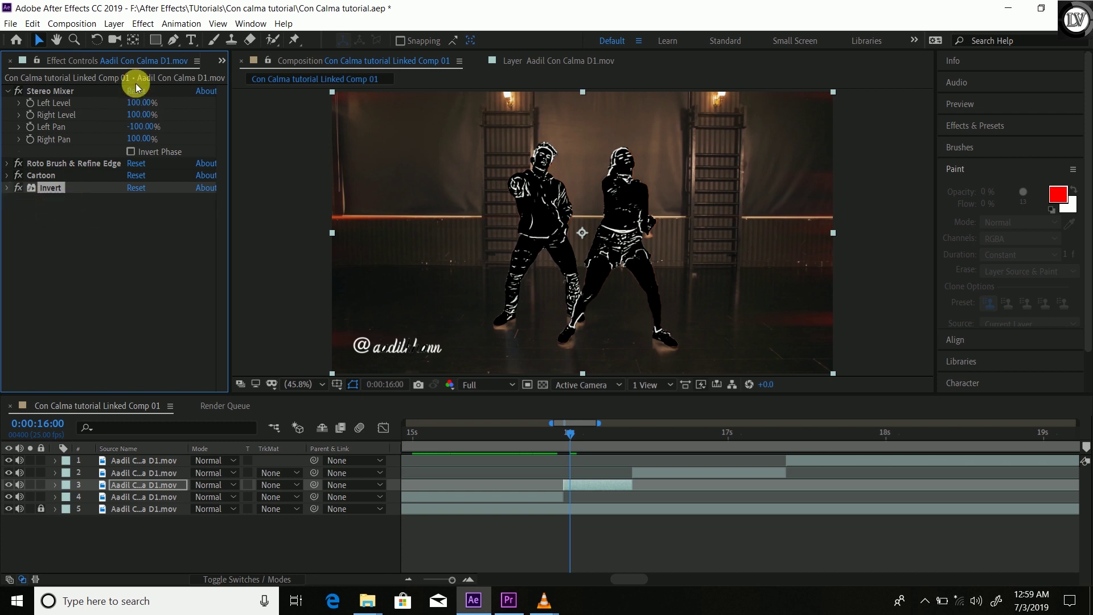
Add Hue/Saturation with Colorize on, colorize saturation 100 and lightness 3
left_click(143, 24)
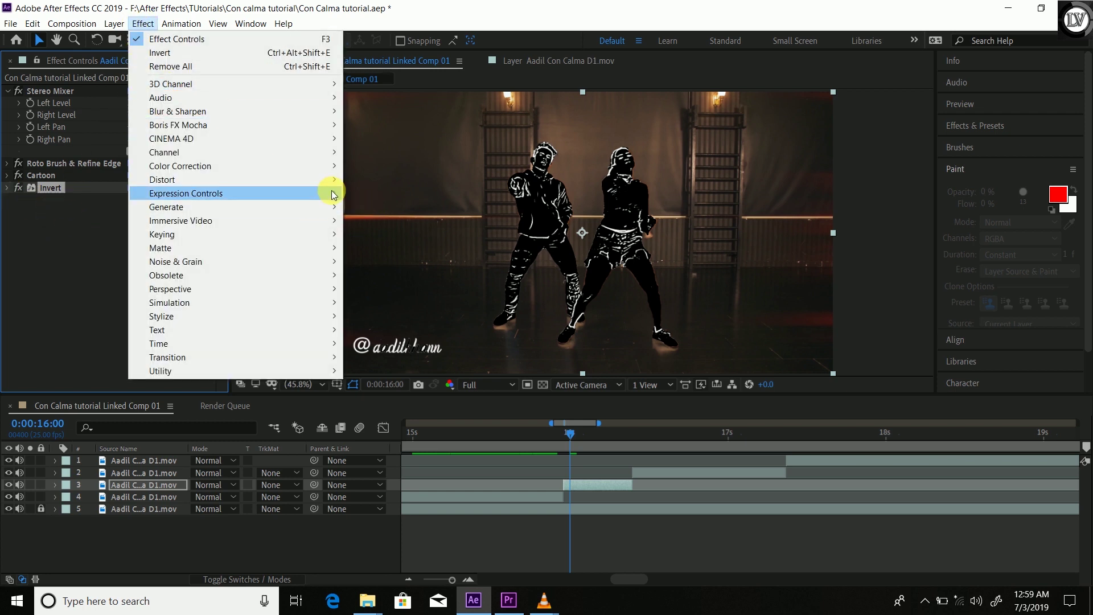
mouse_move(329, 169)
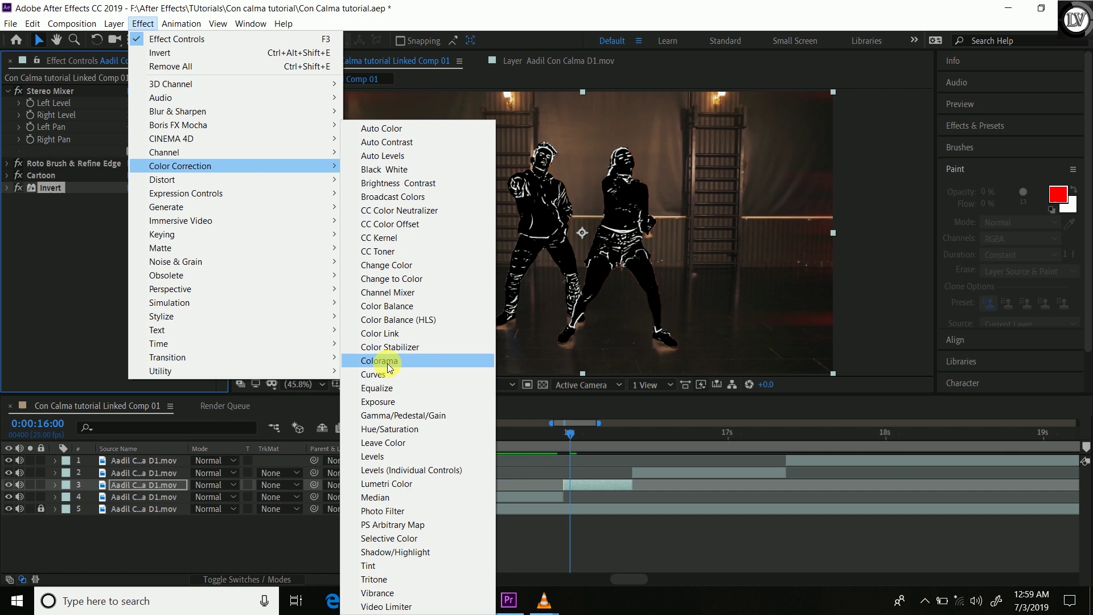
left_click(401, 429)
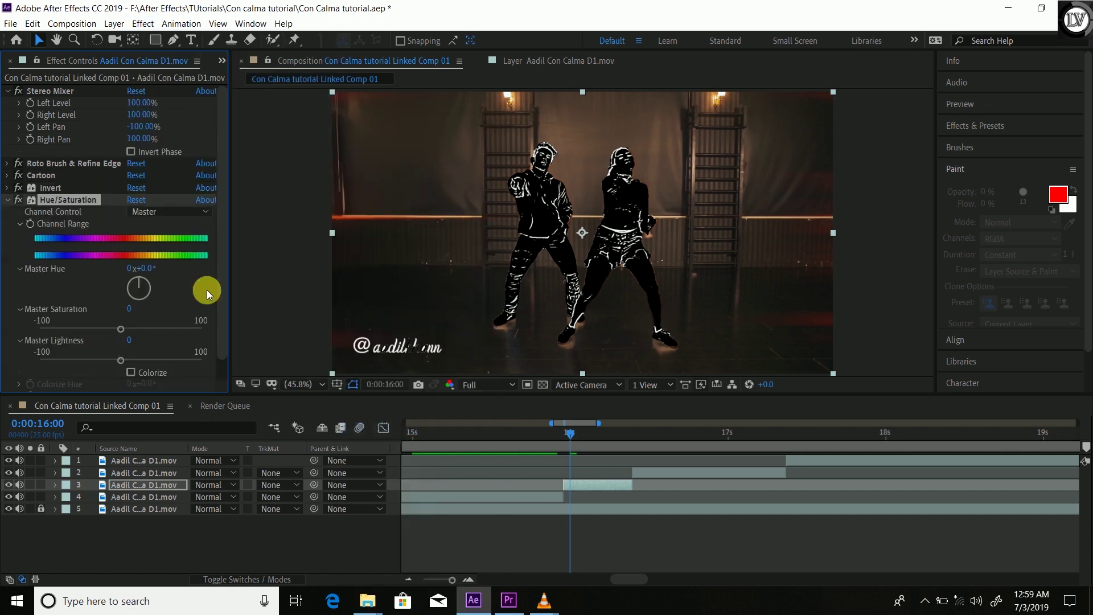
scroll(217, 279, "down", 2)
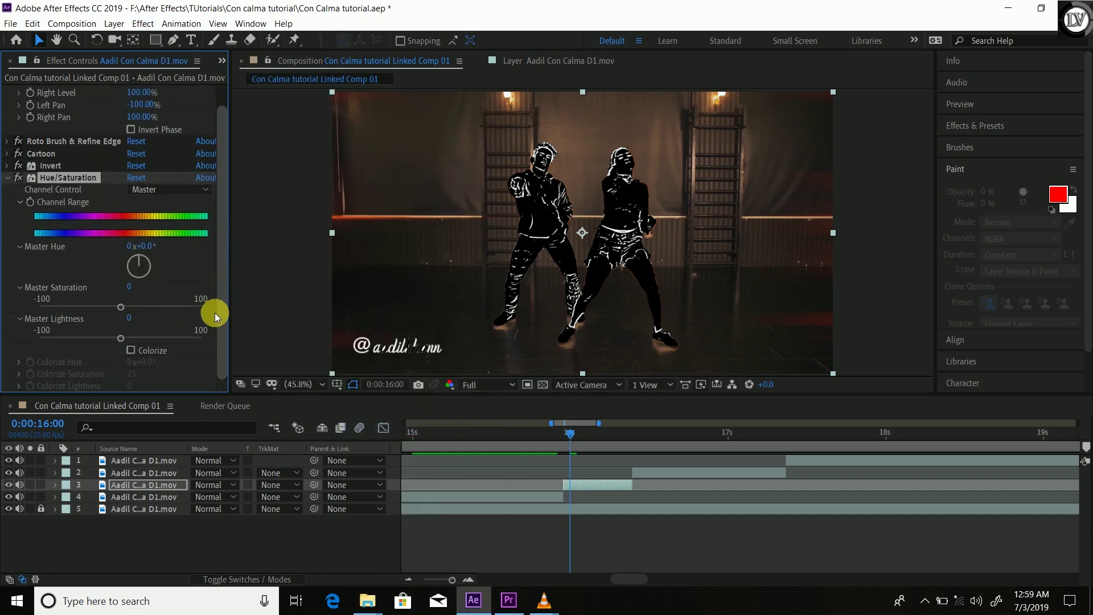
left_click(137, 351)
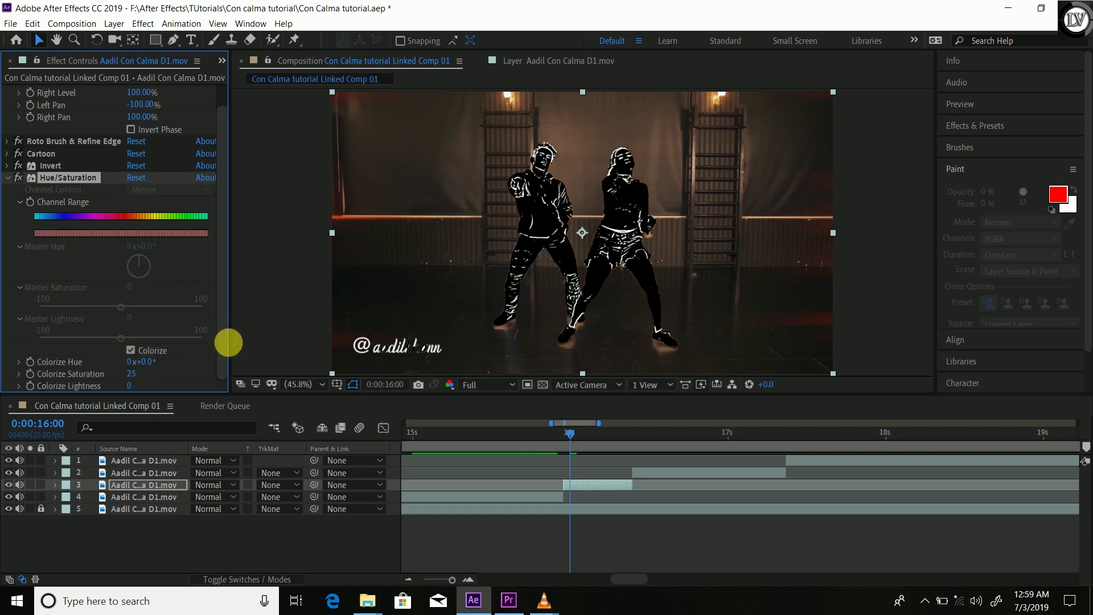
mouse_move(144, 377)
left_mouse_down()
mouse_move(178, 375)
mouse_move(148, 388)
left_mouse_up()
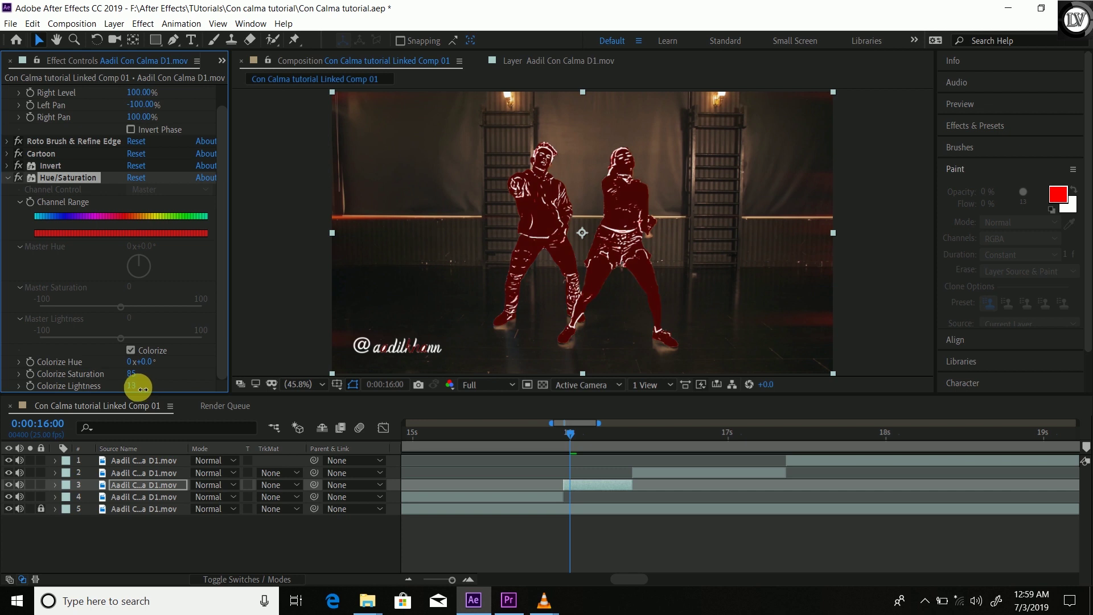
left_click_drag(136, 389, 219, 357)
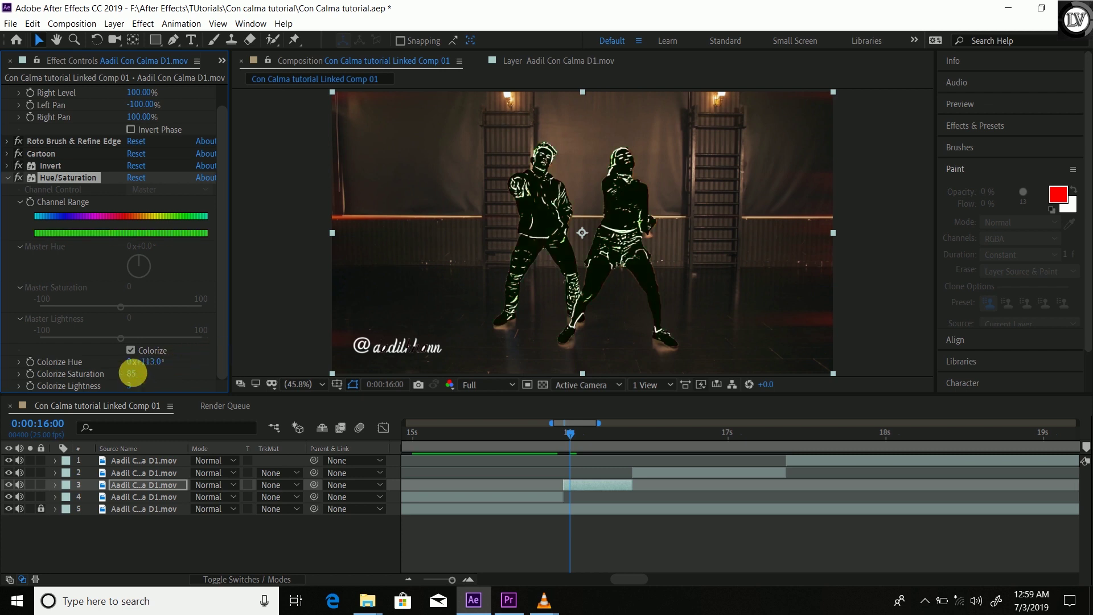
left_click_drag(134, 373, 173, 373)
left_click_drag(136, 374, 301, 351)
Set the colorize hue to 329° and collapse Hue/Saturation
left_click(56, 166)
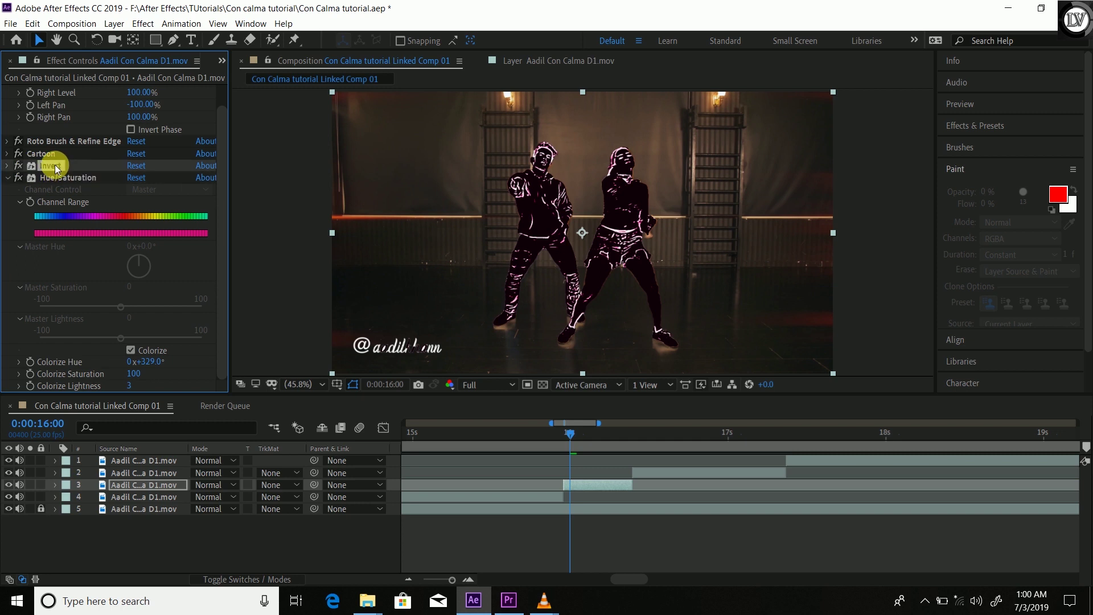
left_click_drag(55, 166, 65, 349)
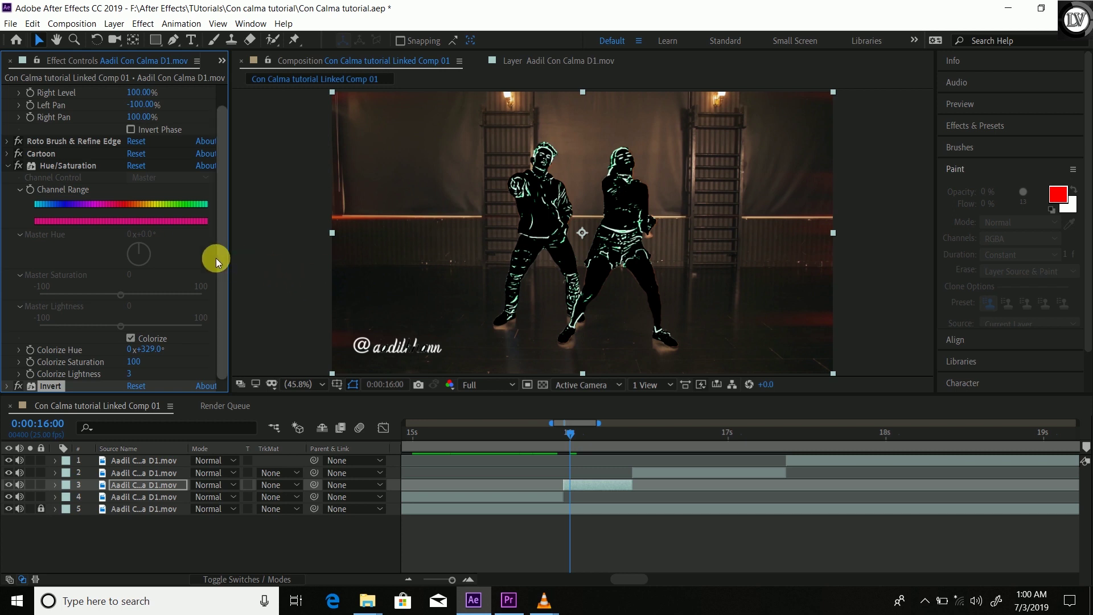
left_click(8, 165)
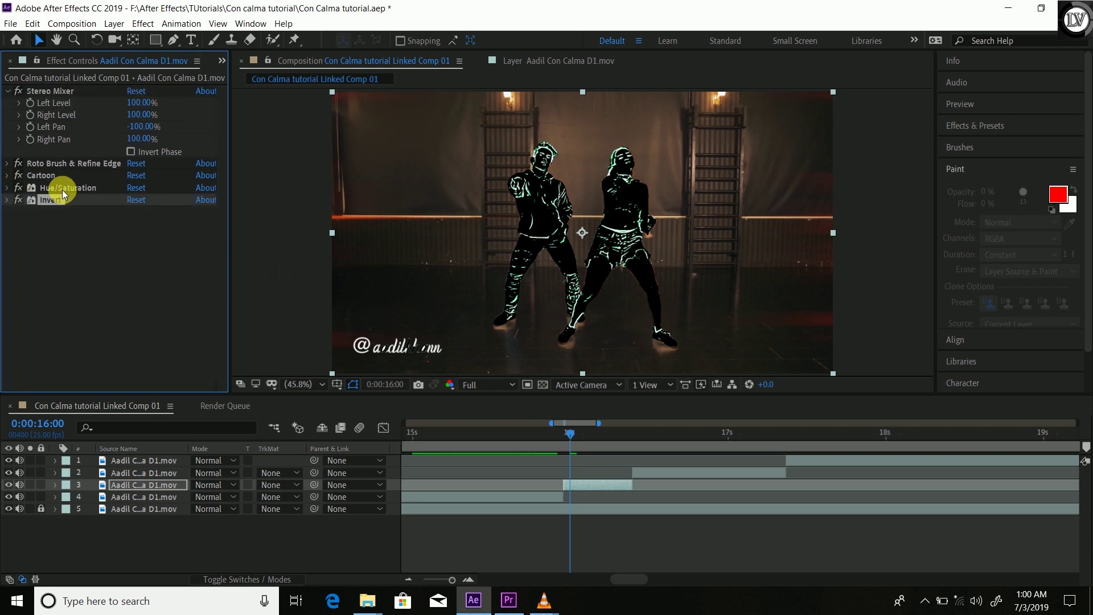
Add a Glow effect and set its first glow colour to pure red
left_click(140, 23)
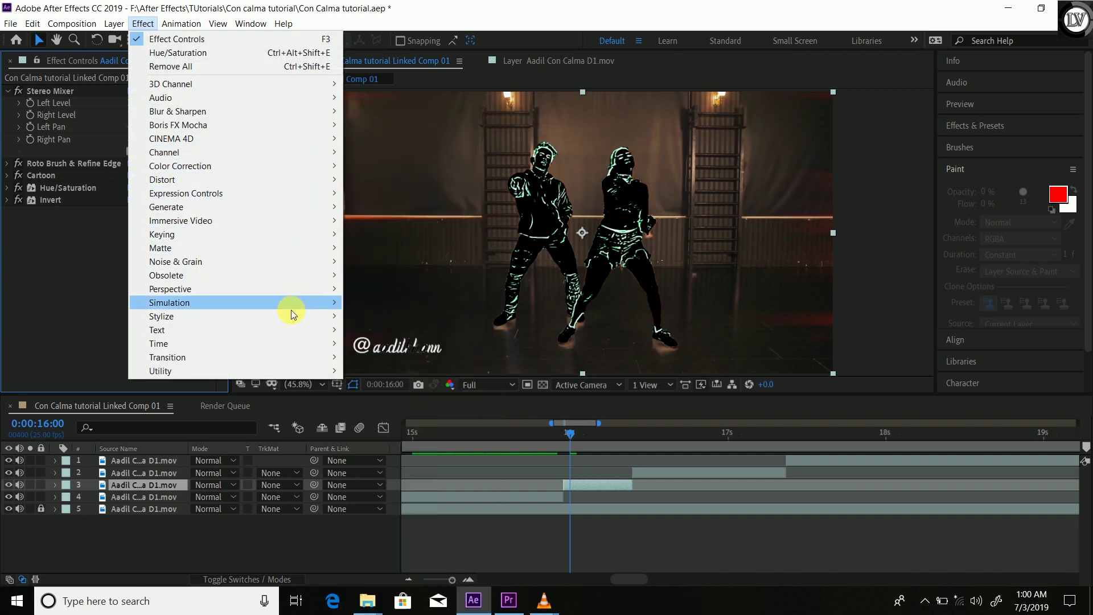
mouse_move(310, 315)
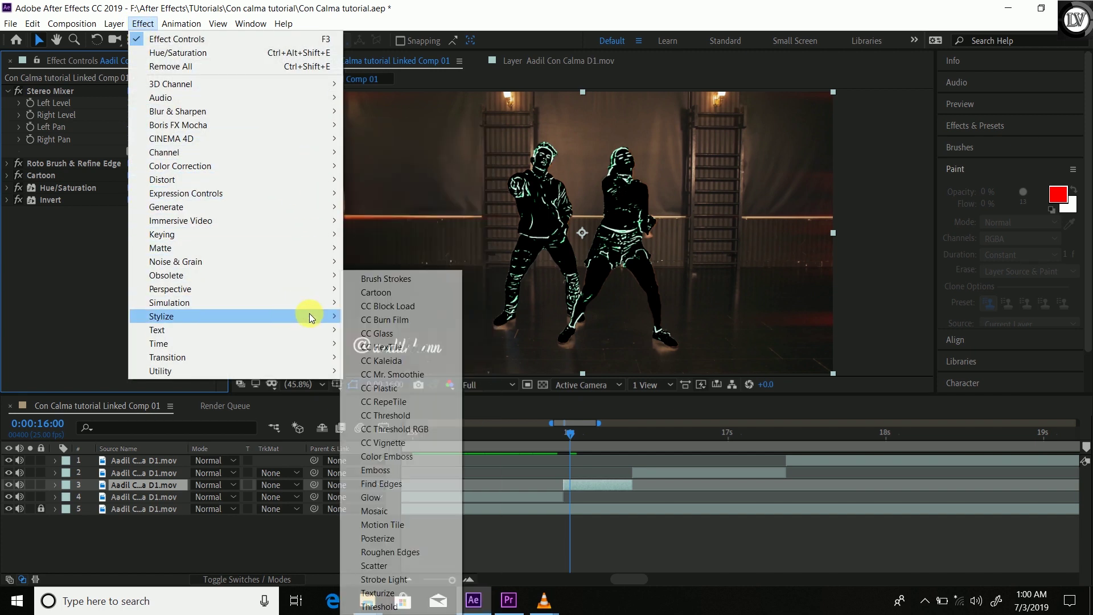
left_click(377, 496)
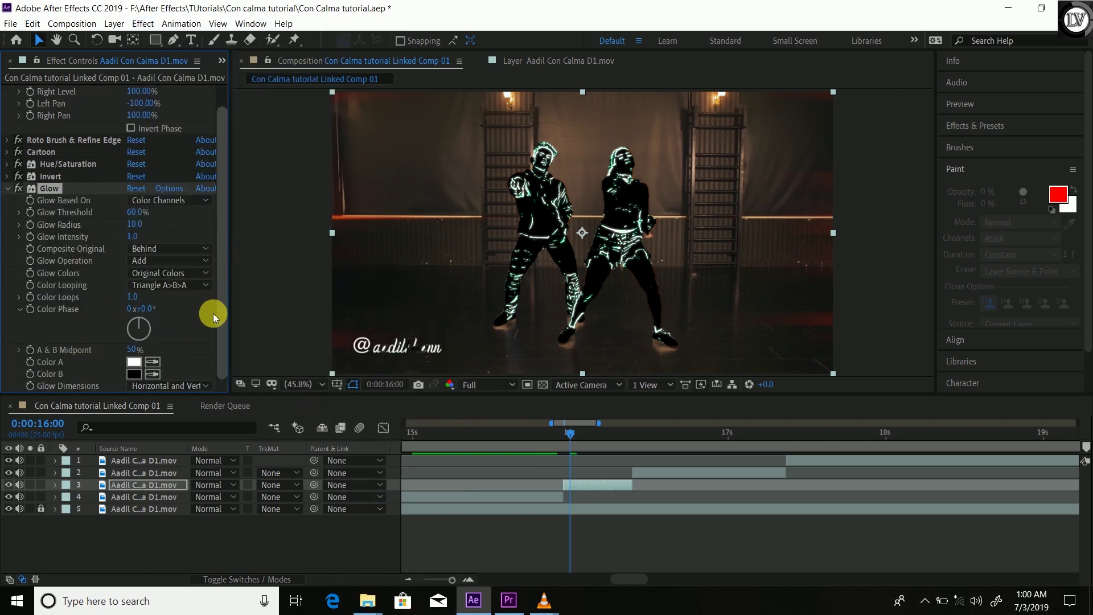
left_click(135, 362)
left_click_drag(472, 191, 513, 185)
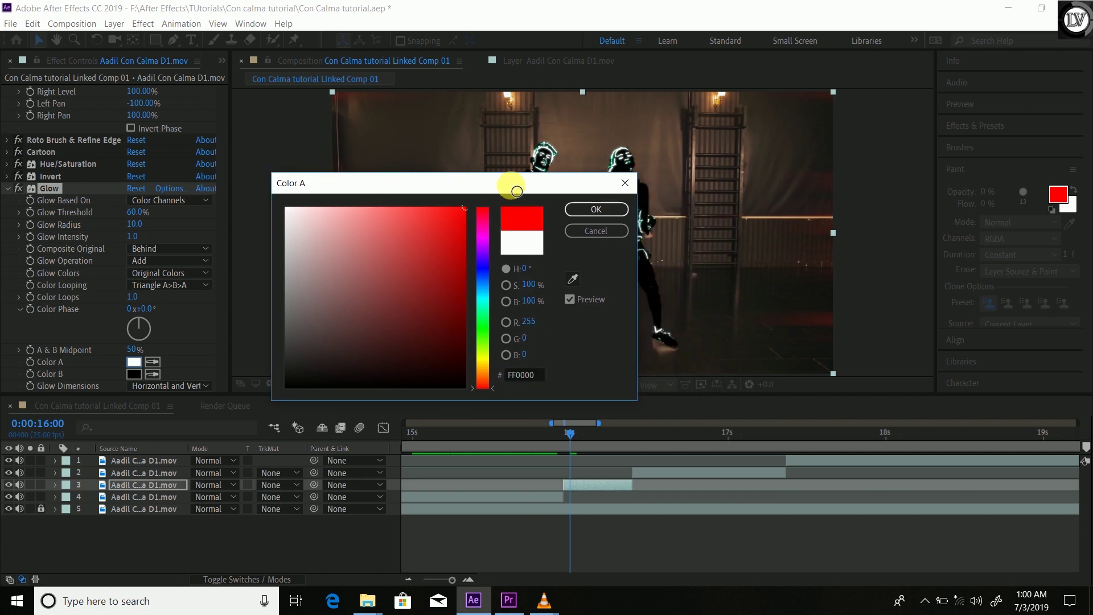
left_click(603, 214)
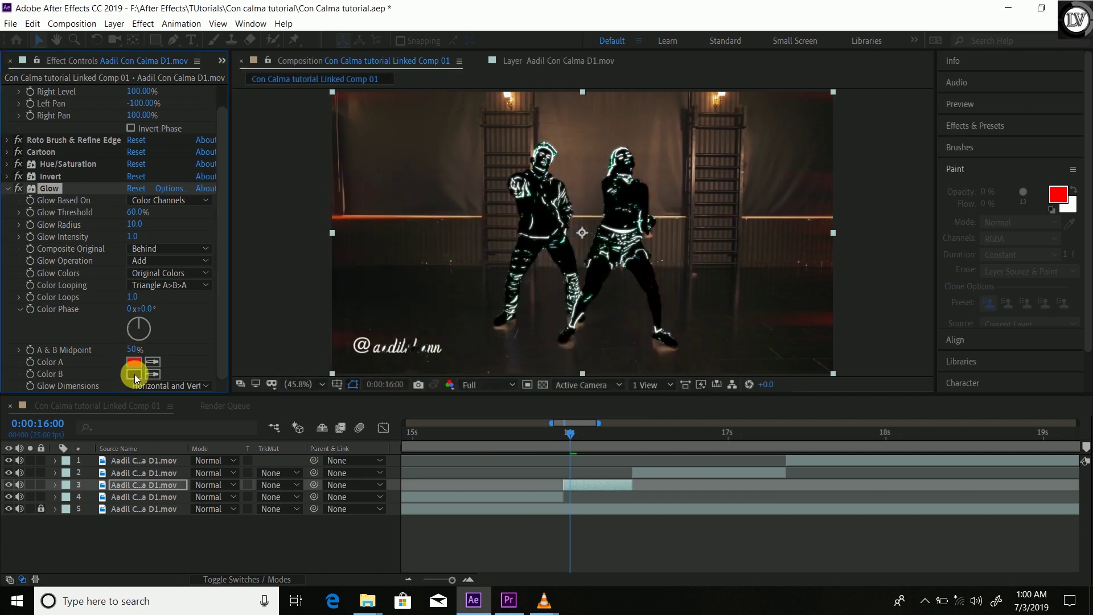
Make Glow's second colour deep red, Glow Colors A & B Colors, intensity 3.4
left_click(134, 374)
left_click(435, 239)
left_click(618, 210)
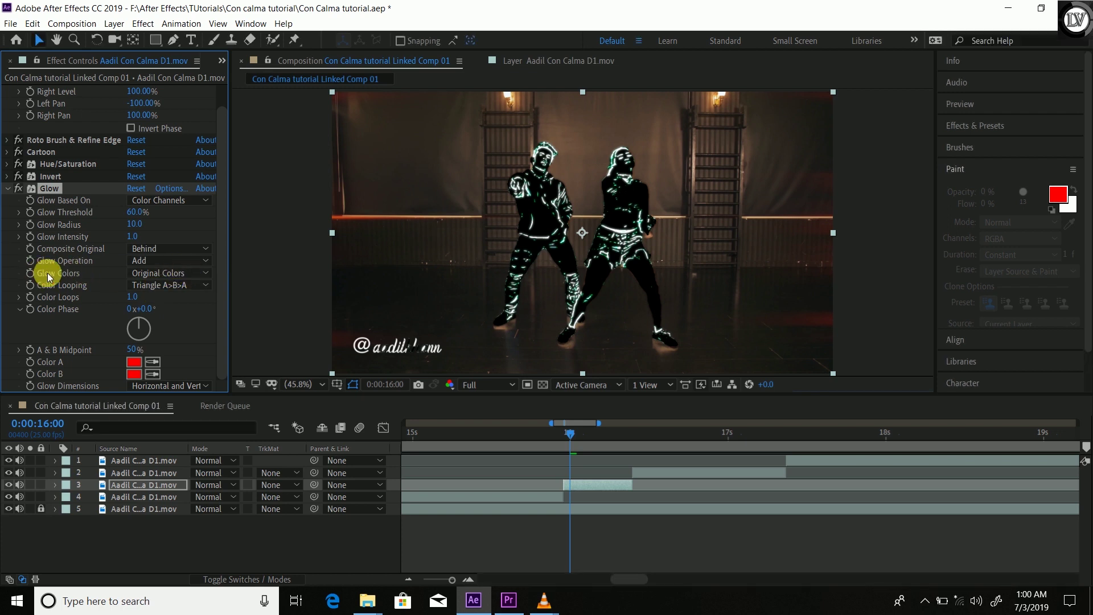
left_click(175, 274)
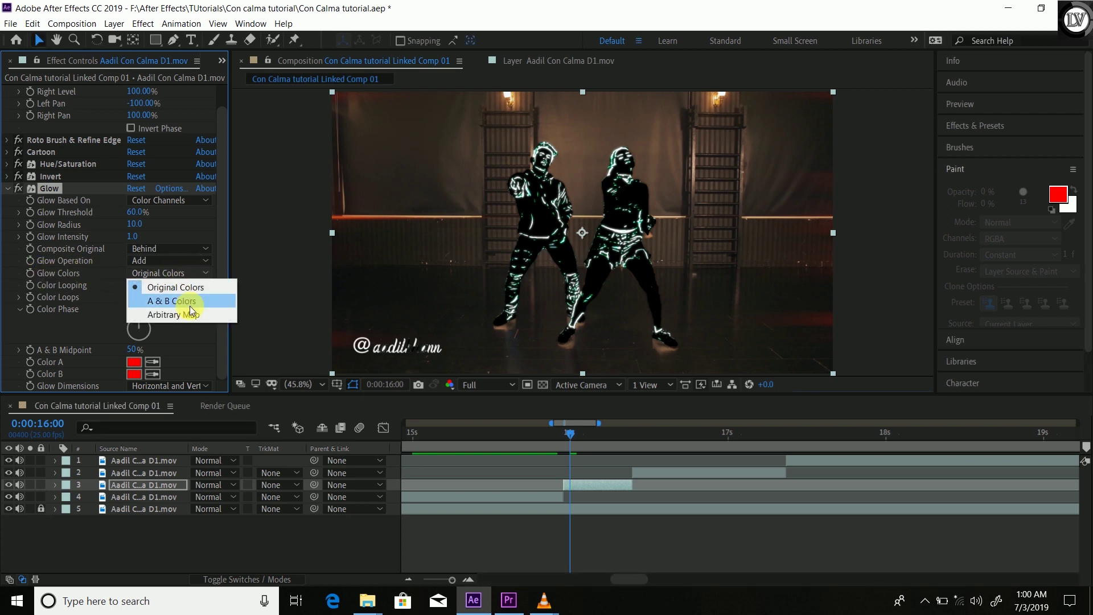
left_click(165, 304)
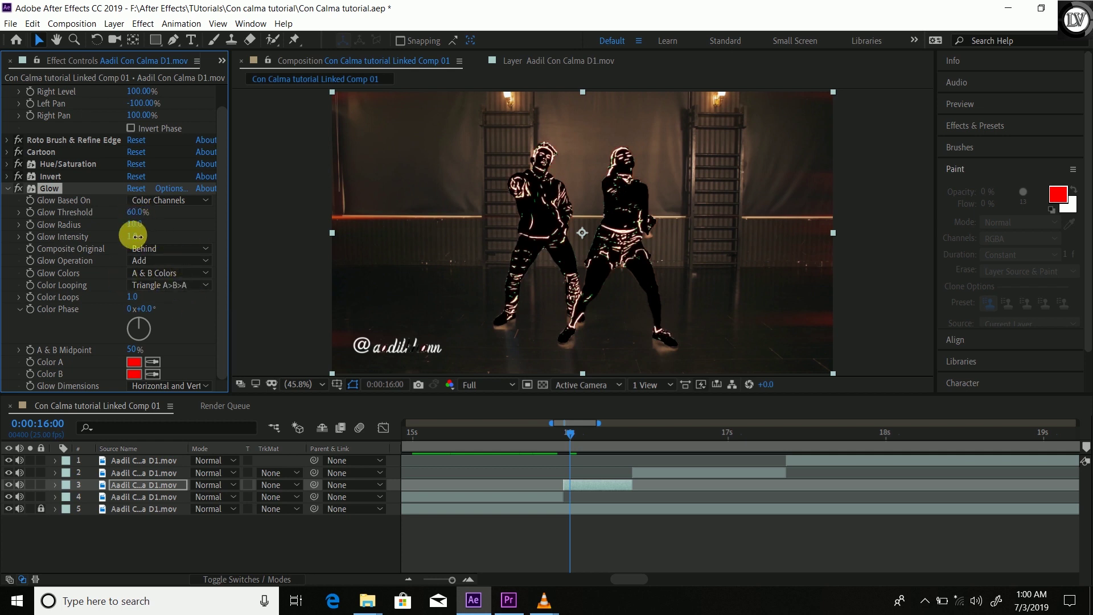
mouse_move(138, 237)
left_mouse_down()
mouse_move(282, 218)
mouse_move(123, 223)
mouse_move(138, 222)
left_mouse_up()
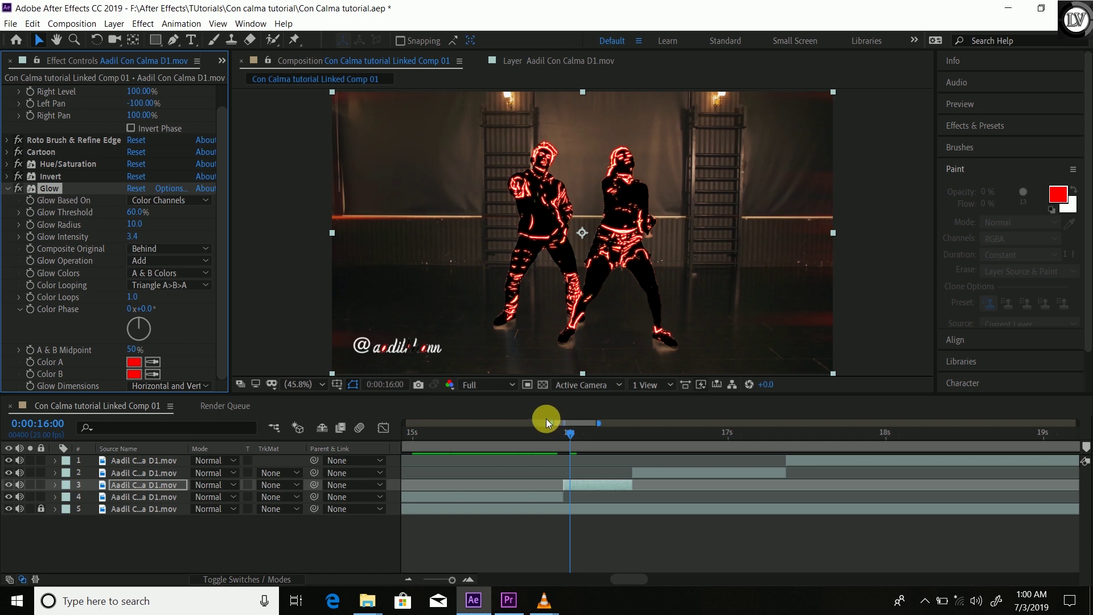
Step back a frame and shift the Hue/Saturation colorize hue to 301°
key("Page_Up")
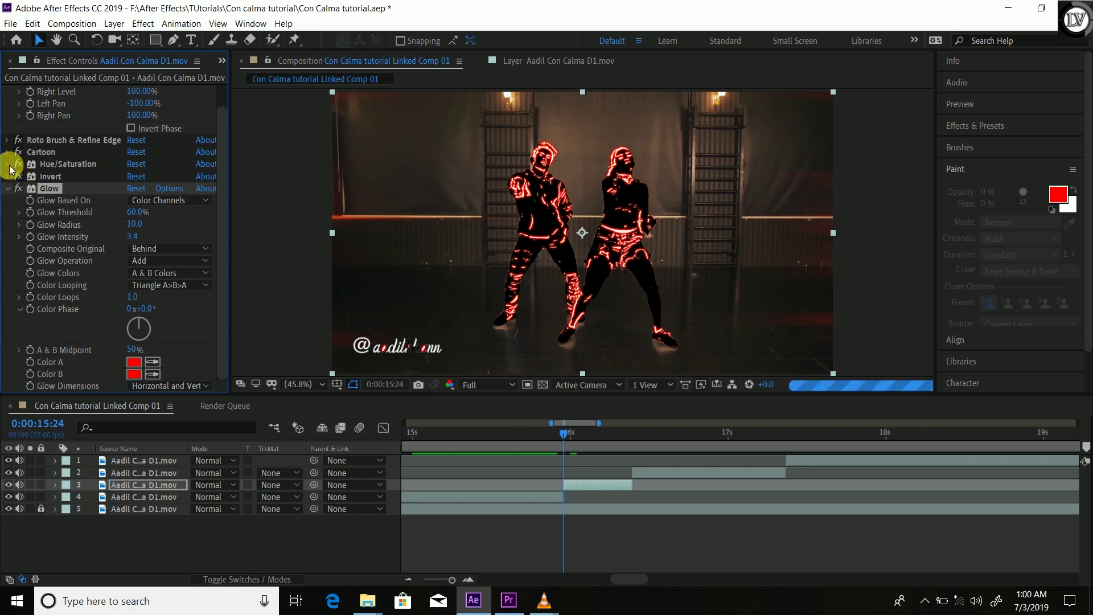
left_click(7, 164)
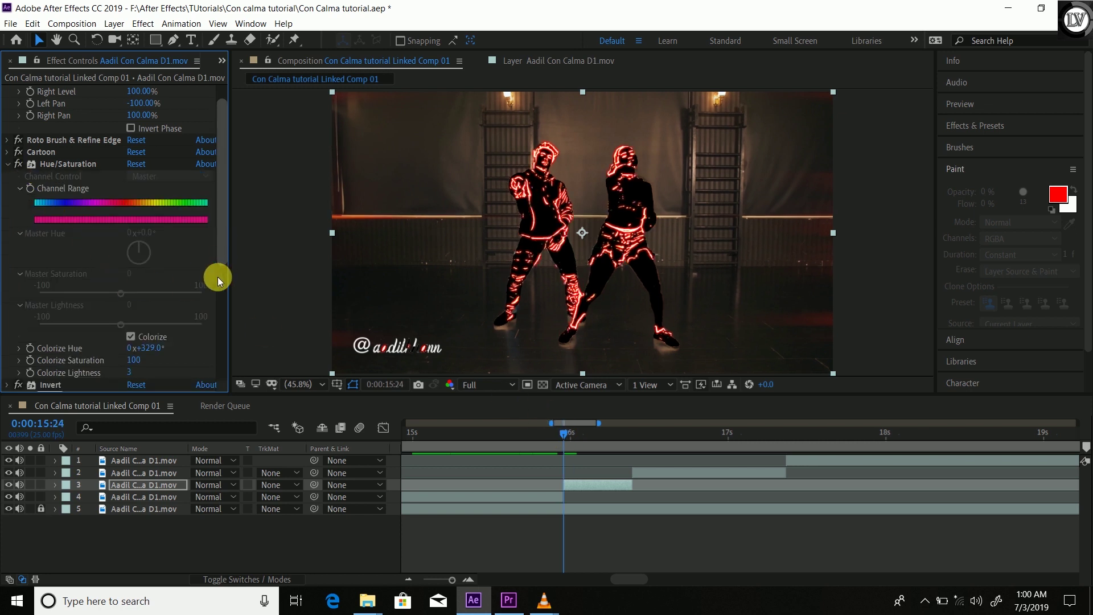
scroll(217, 277, "down", 3)
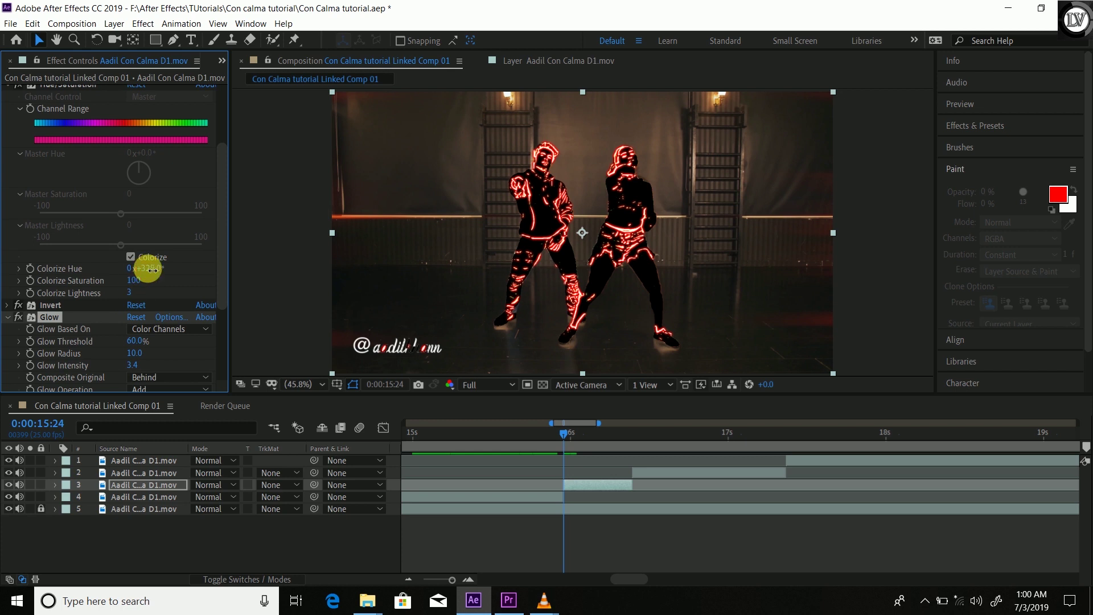
left_click_drag(139, 271, 131, 267)
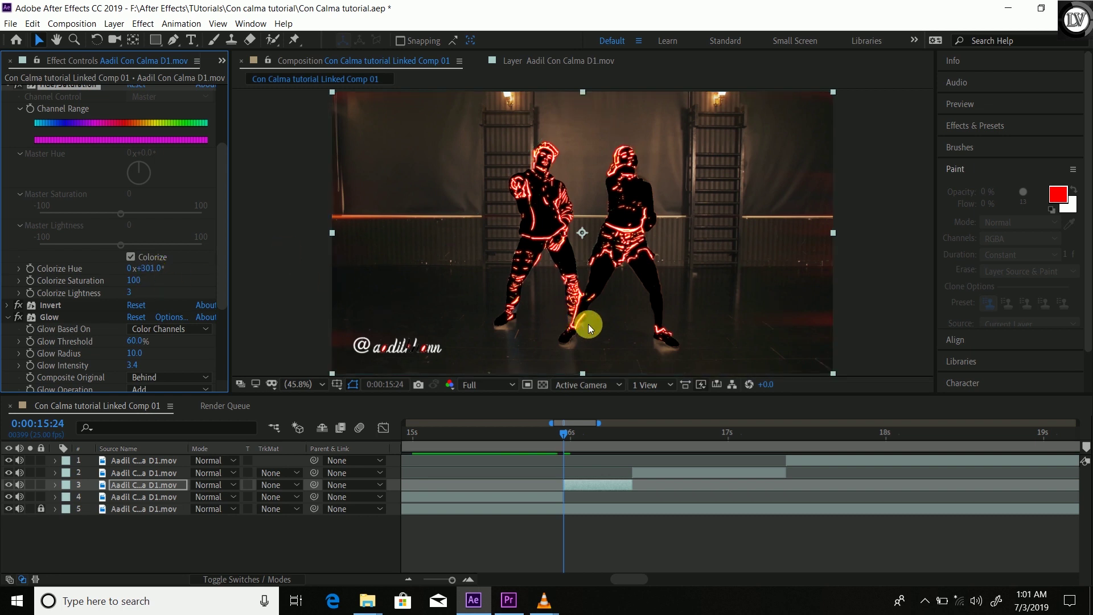
Preview the glowing silhouettes maximized, restore the layout at 0:00:16:04, and save the project
double_click(312, 64)
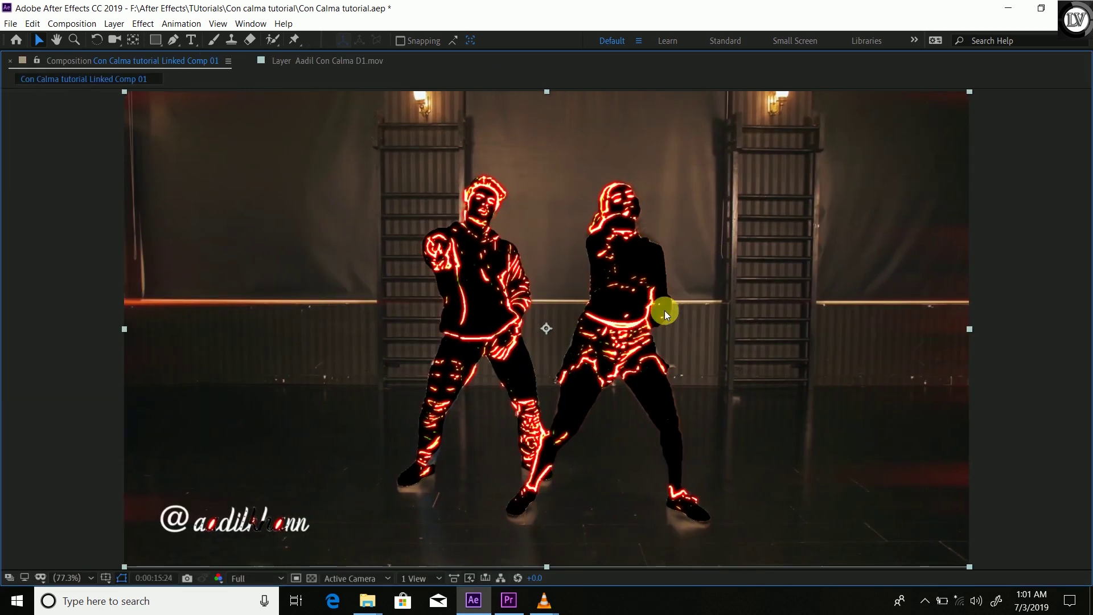
key("Page_Down")
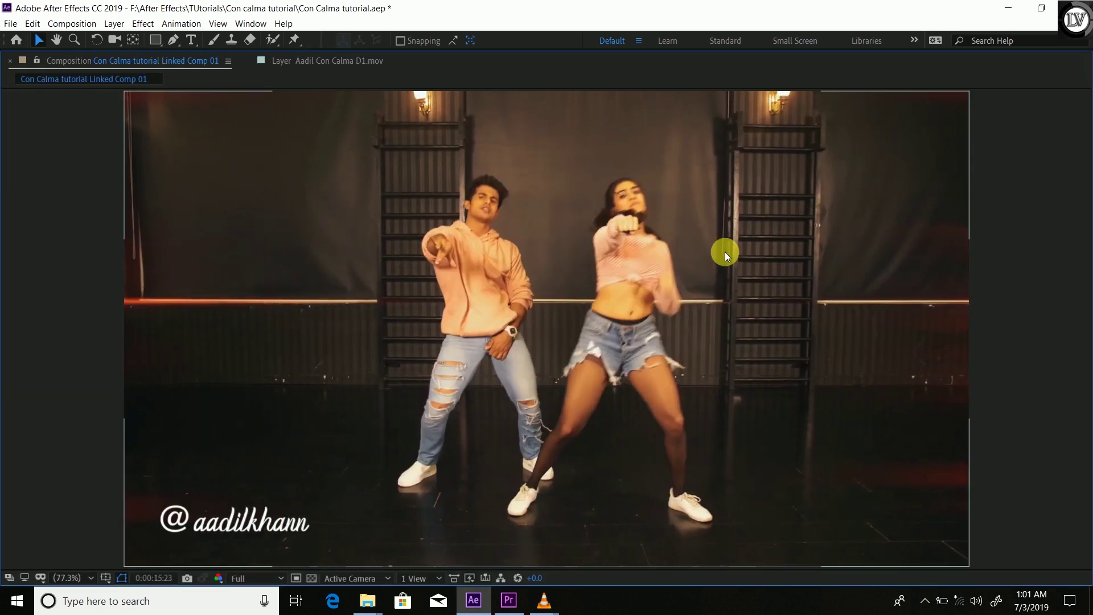
key("space")
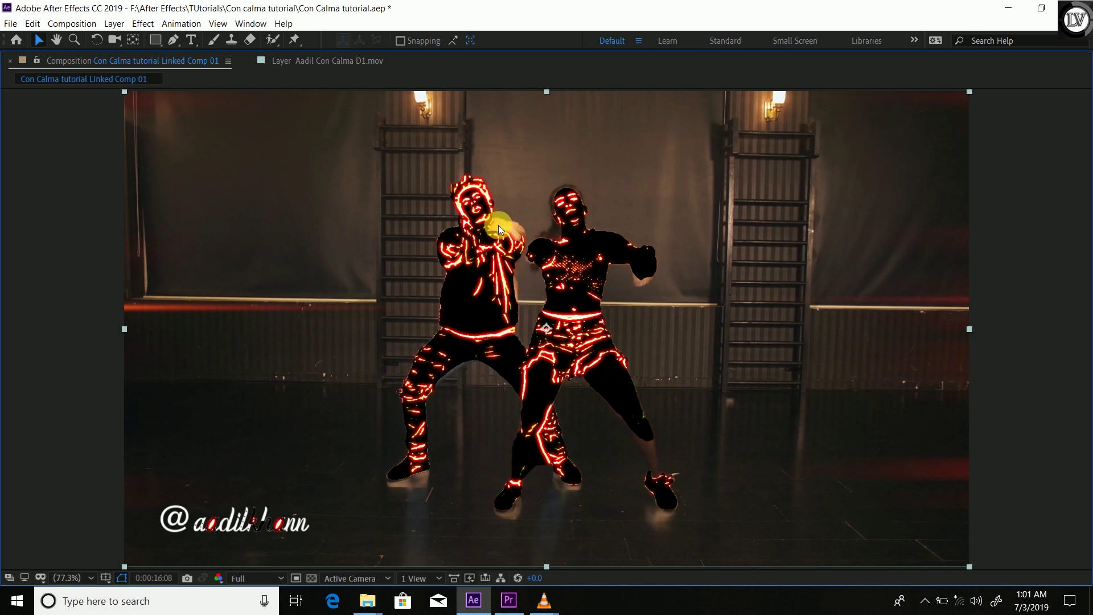
key("grave")
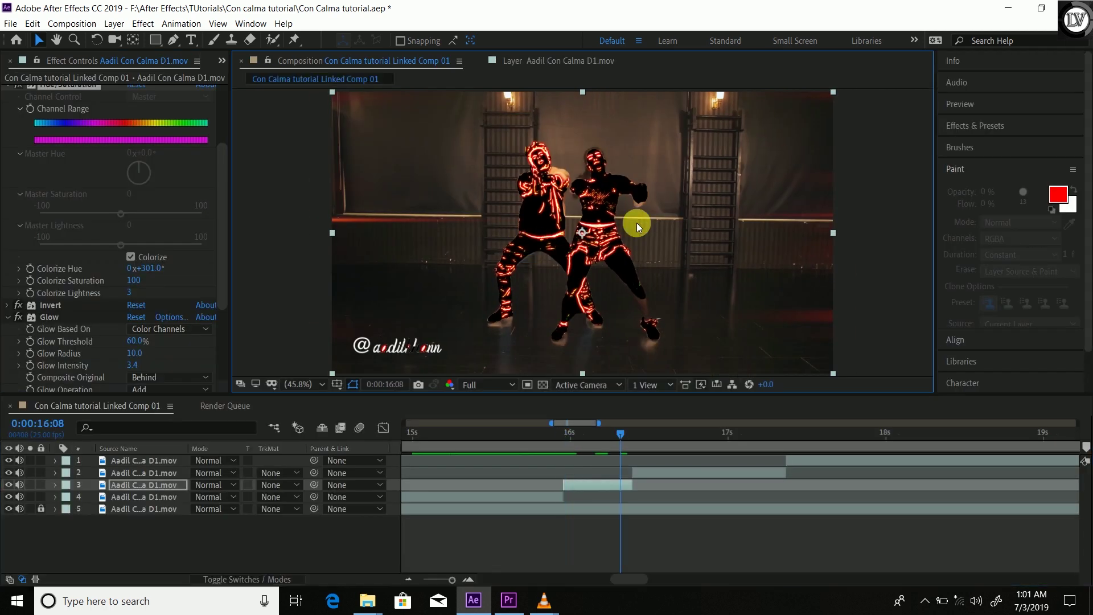
key("Page_Up")
key("Page_Up")
key("Page_Up")
key("Page_Up")
key("ctrl+s")
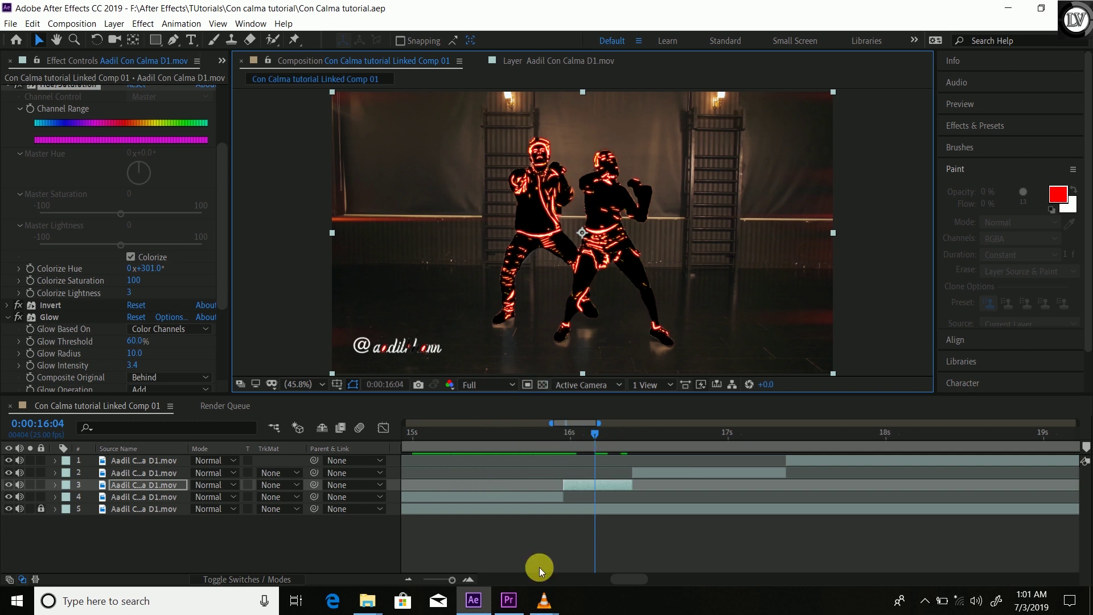
In VLC, replay the finished reference video from about 13 seconds and pause it
mouse_move(520, 609)
mouse_move(548, 592)
left_click(615, 524)
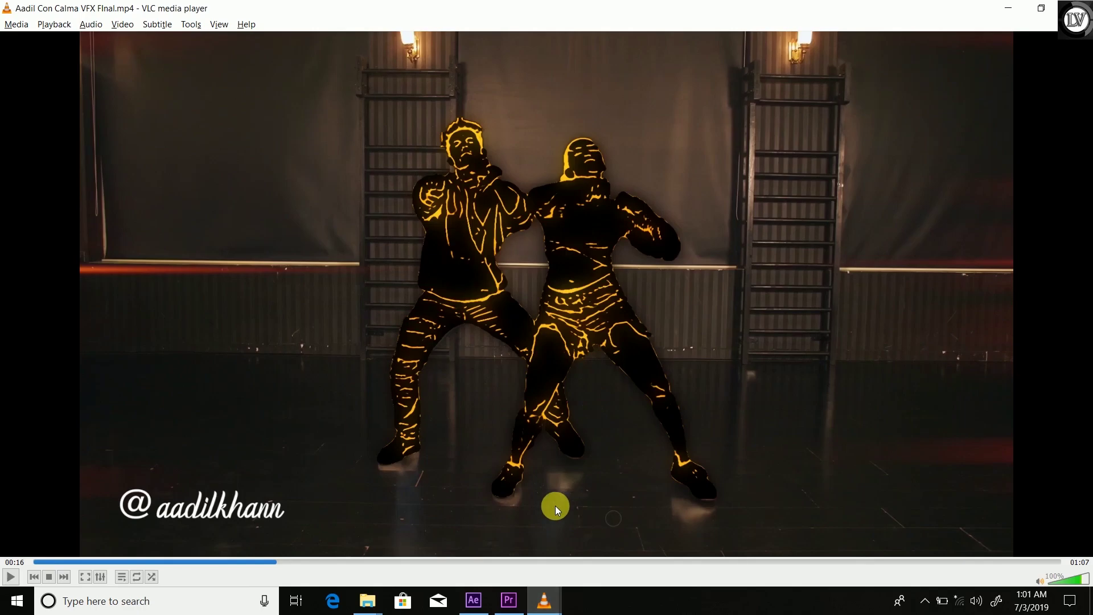
left_click(232, 562)
left_click(491, 463)
left_click(261, 537)
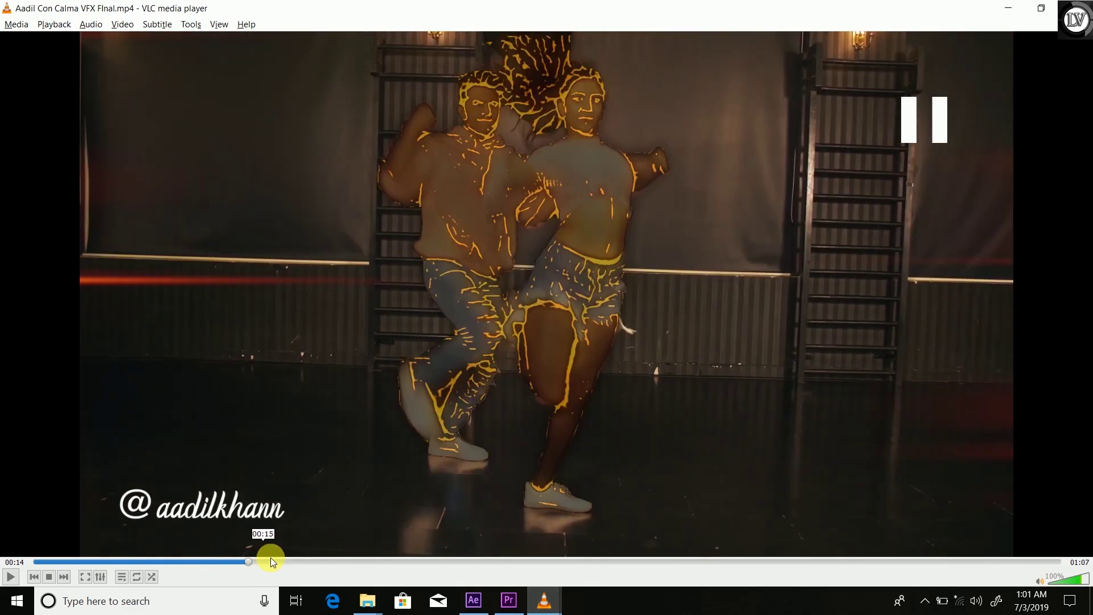
left_click(1008, 8)
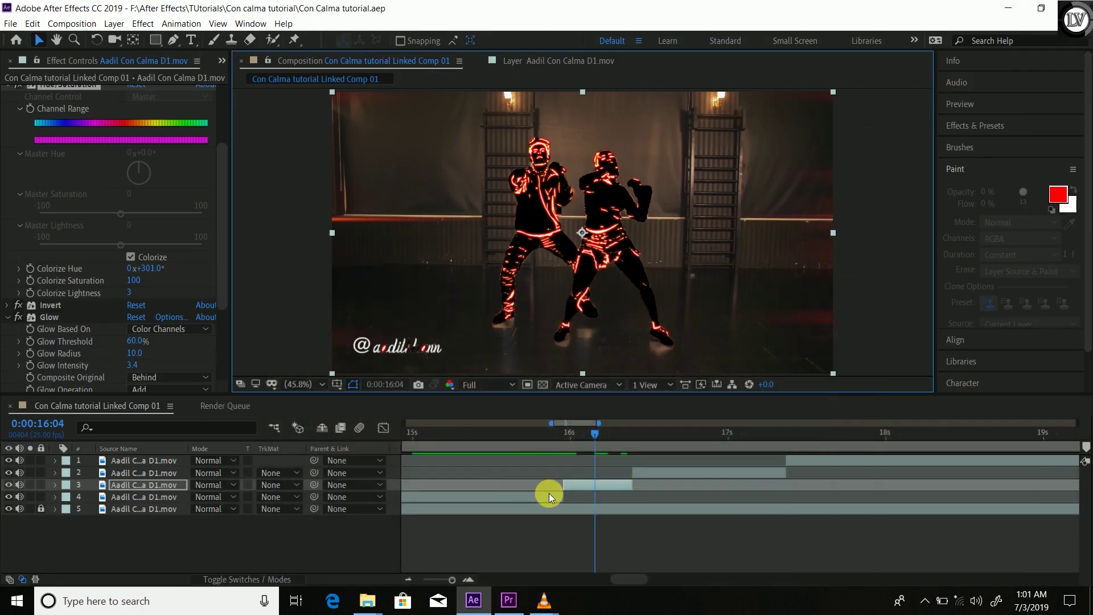
left_click(571, 448)
left_click_drag(559, 429, 600, 446)
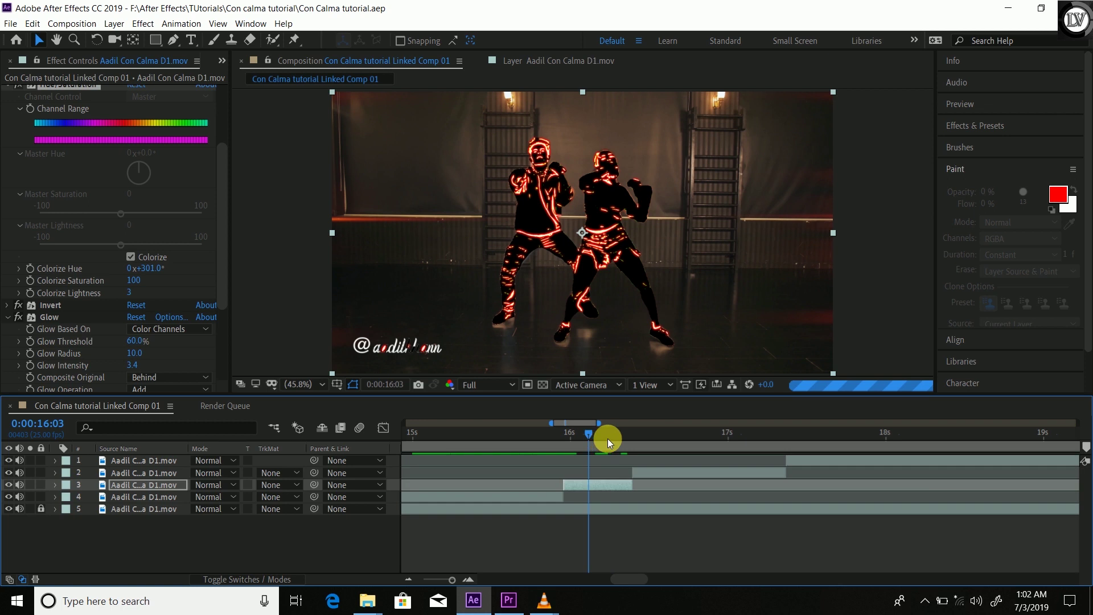